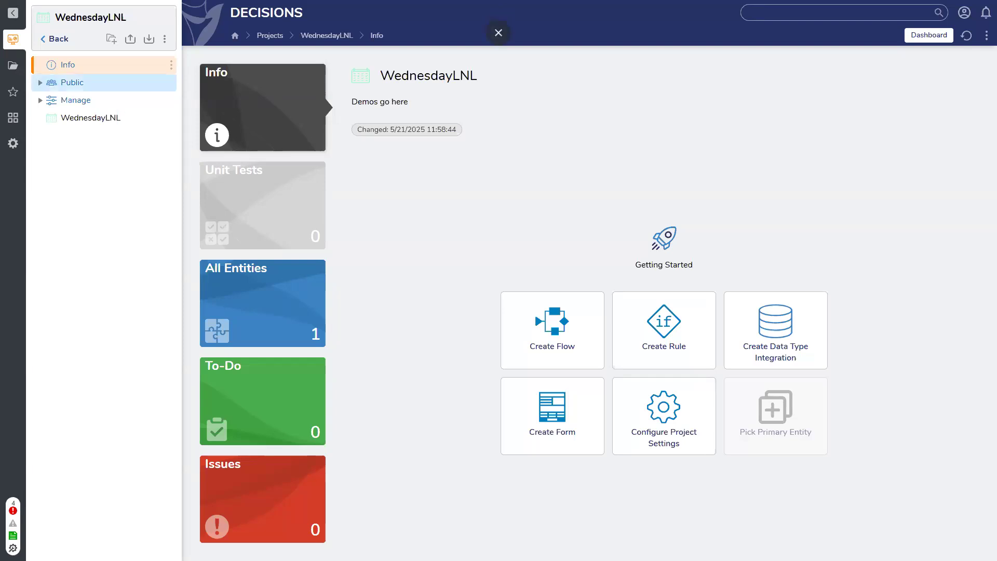
- Create a form named Vertical Stack in the WednesdayLNL folder, using the standard Form type
click(90, 118)
click(386, 59)
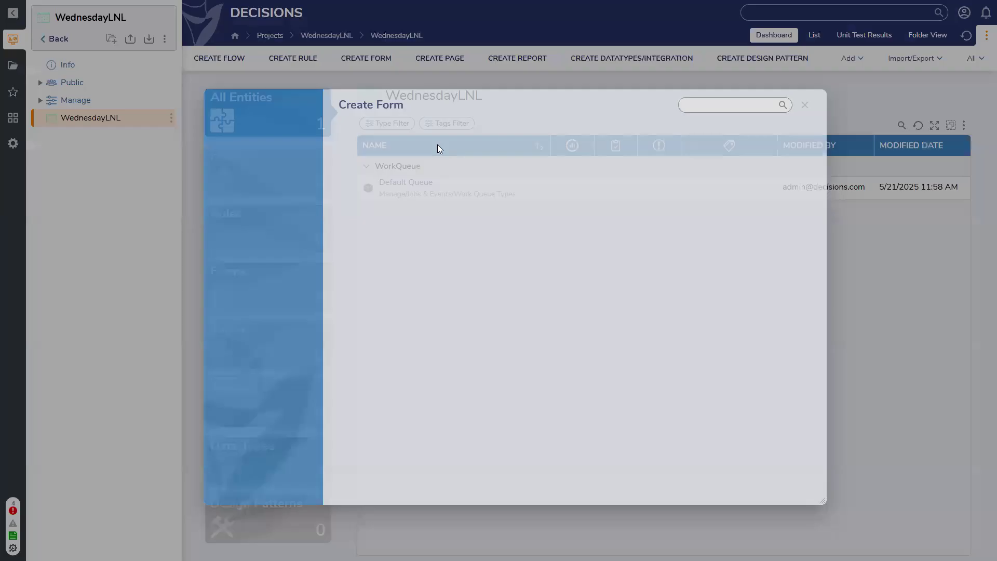
click(430, 231)
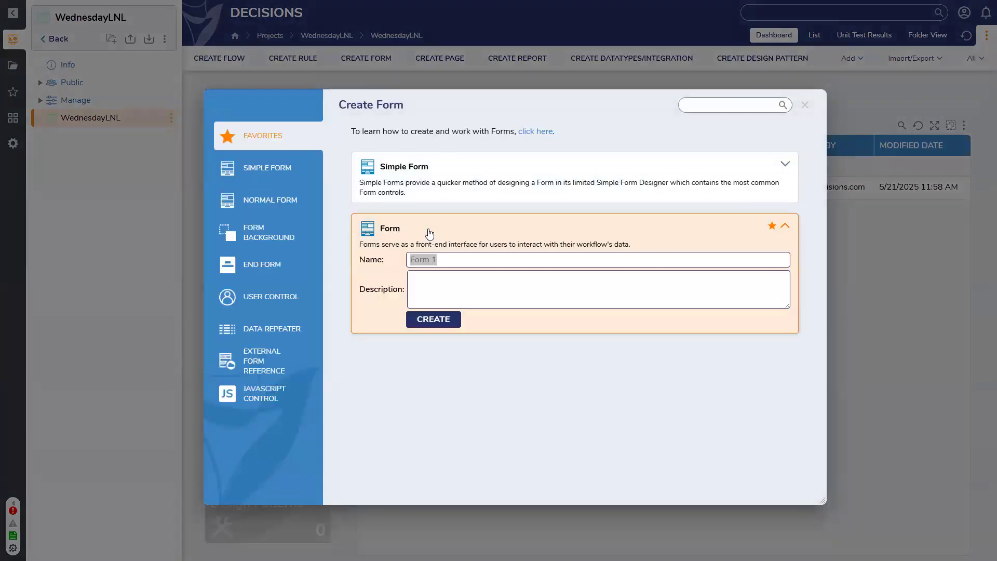
text(Header)
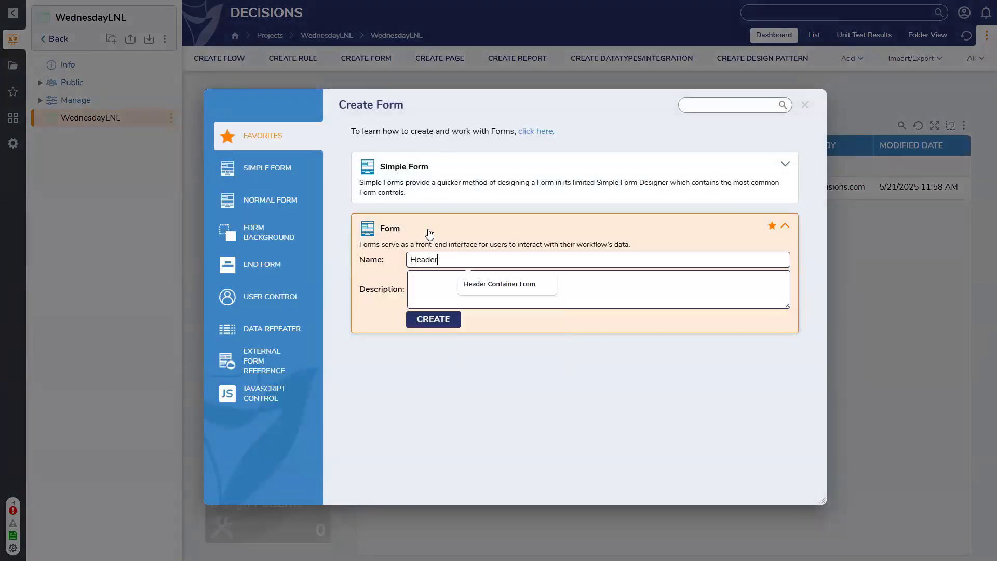
key(BackSpace)
key(BackSpace)
key(BackSpace)
key(BackSpace)
text(Vertical Sta)
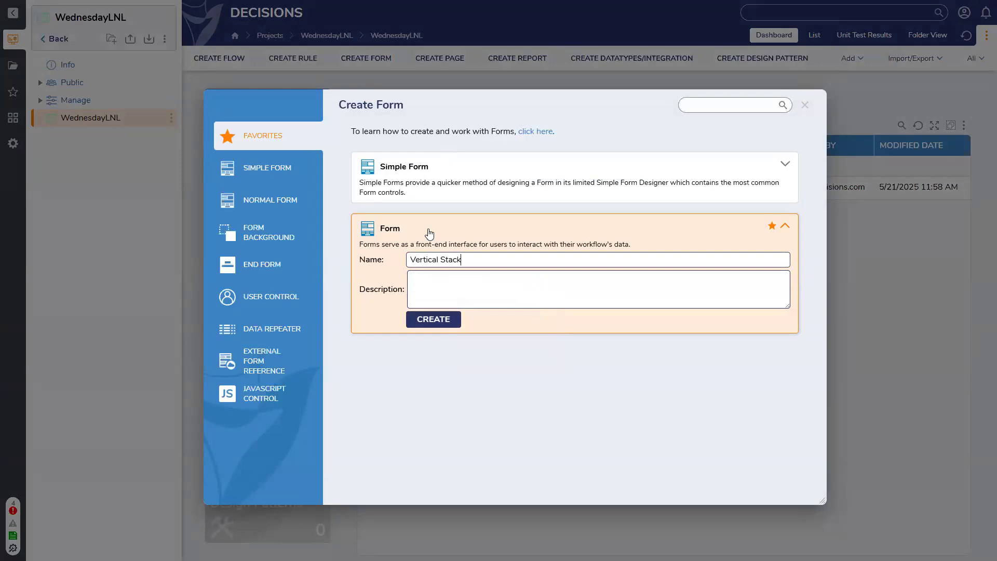
text(ck)
key(Return)
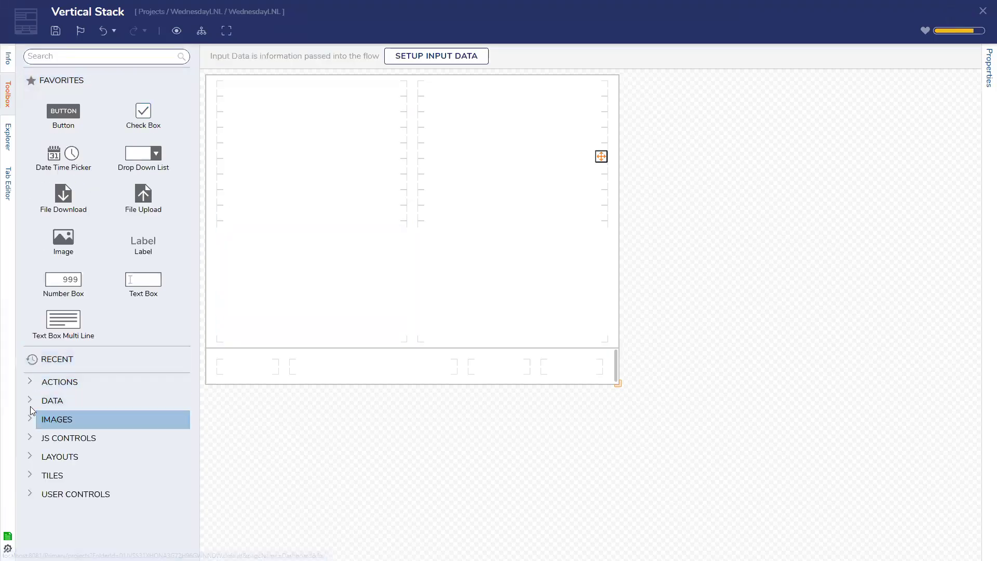
- Add a Vertical Stack layout to the lower part of the form and widen it across both columns
click(30, 457)
scroll(82, 437, down, 2)
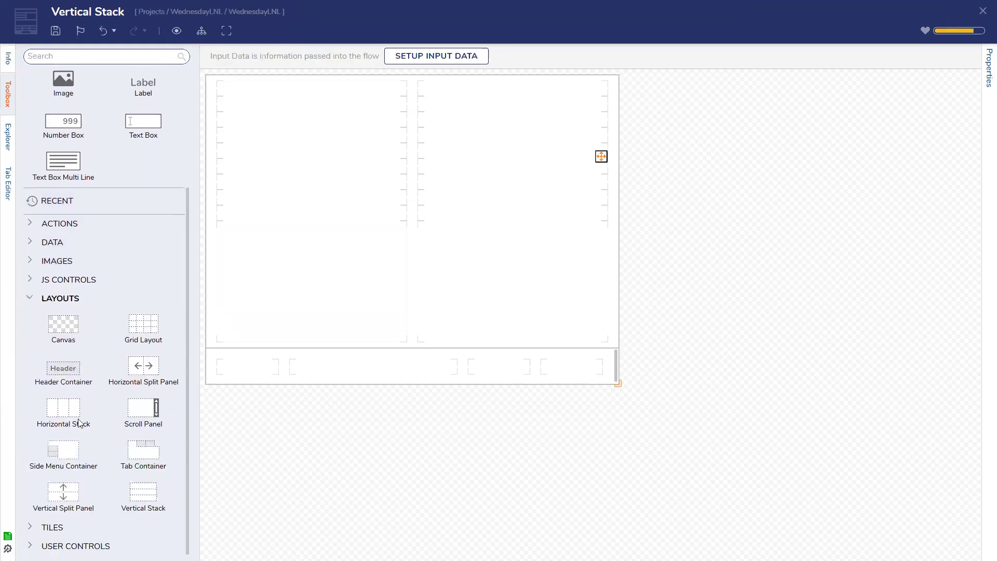
drag(134, 504, 308, 313)
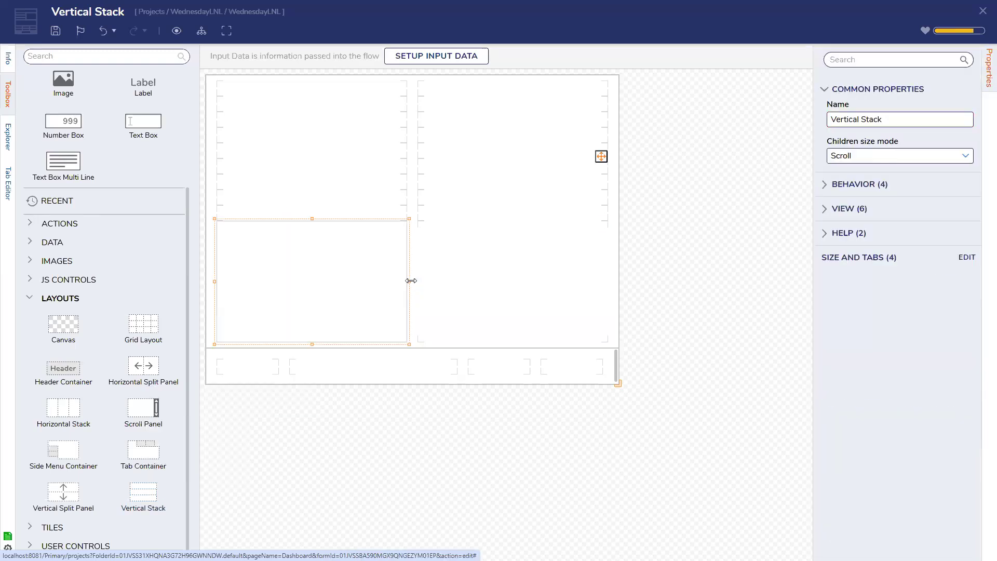
drag(411, 281, 503, 256)
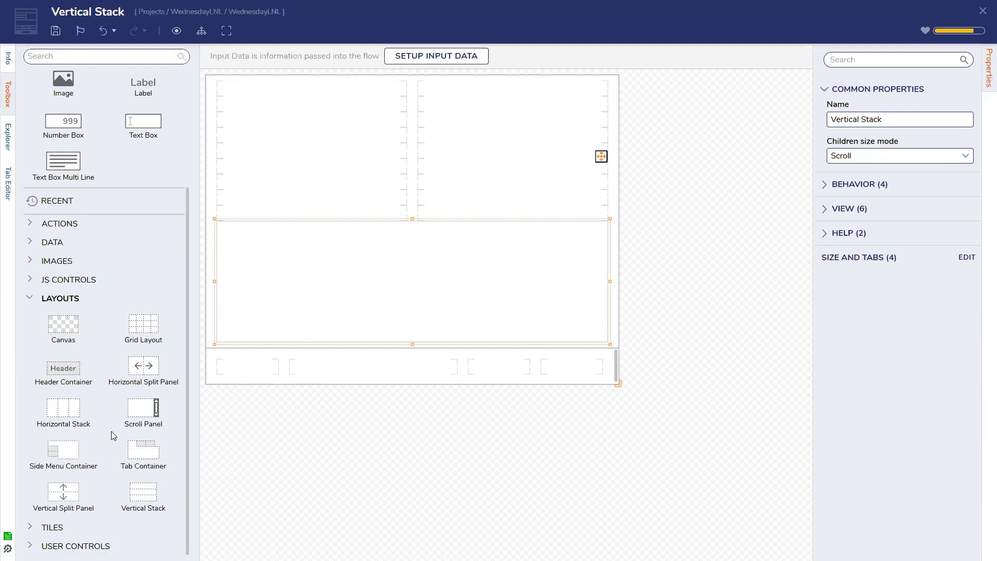
- Try a second Vertical Stack in the form's top-left cell and delete it again
drag(63, 493, 381, 241)
drag(144, 492, 258, 98)
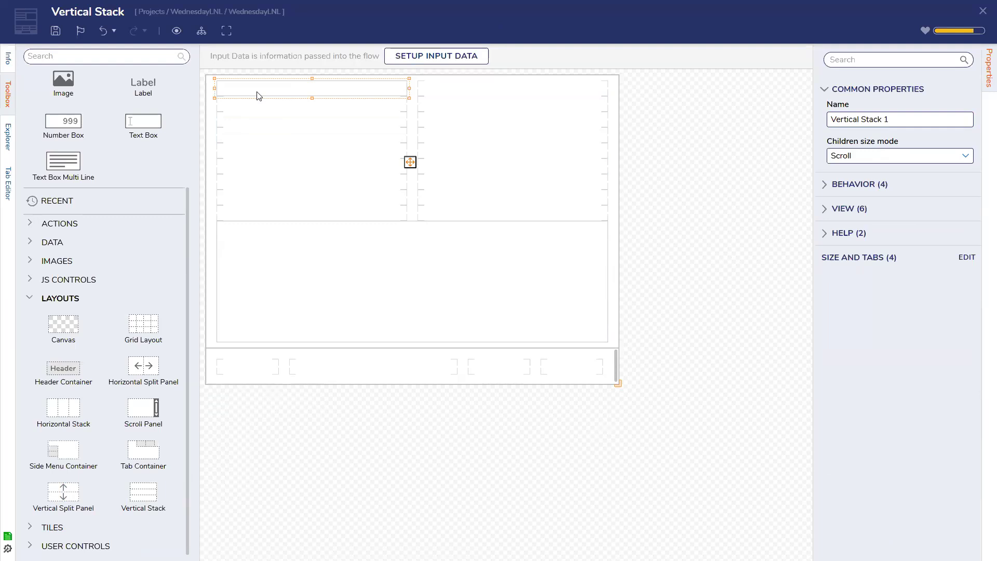
key(Delete)
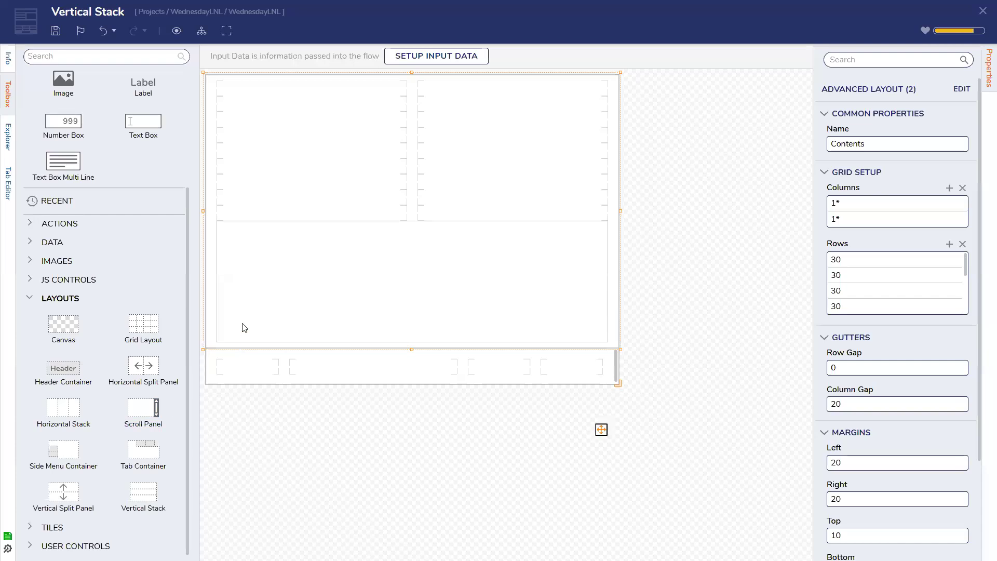
- Try a Grid Layout with a Header Container across its top row inside the vertical stack, and delete the grid
drag(147, 324, 378, 292)
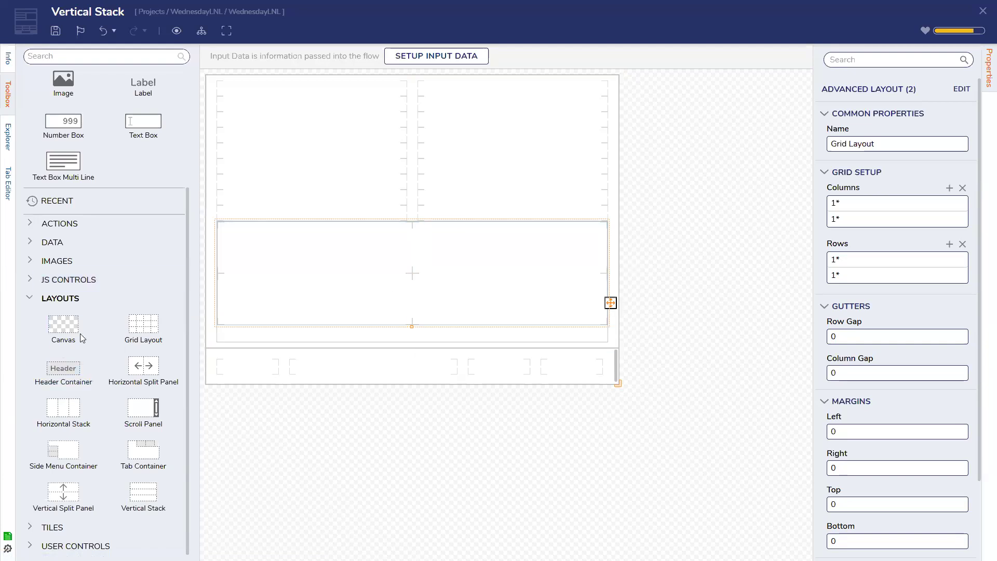
drag(80, 382, 560, 262)
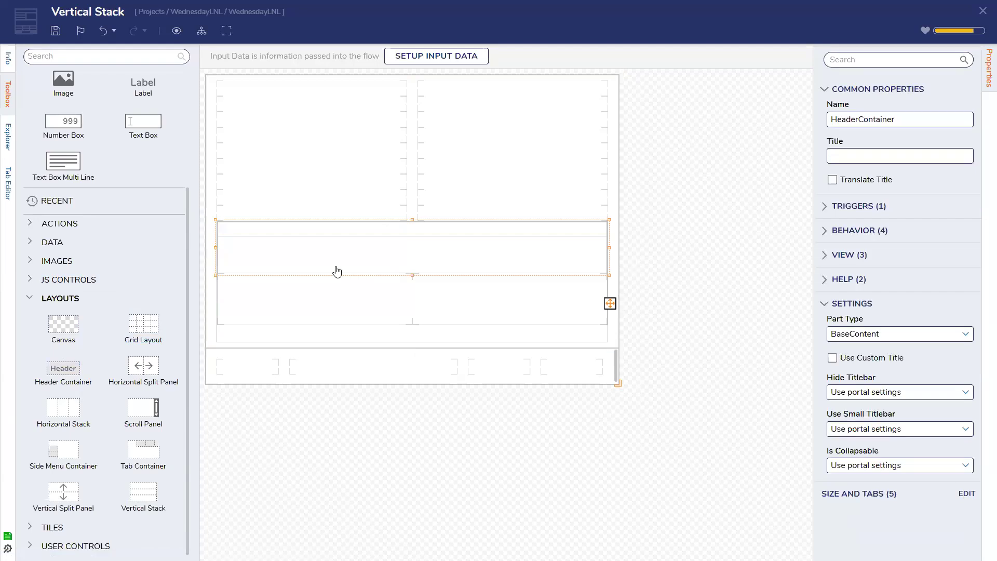
click(338, 307)
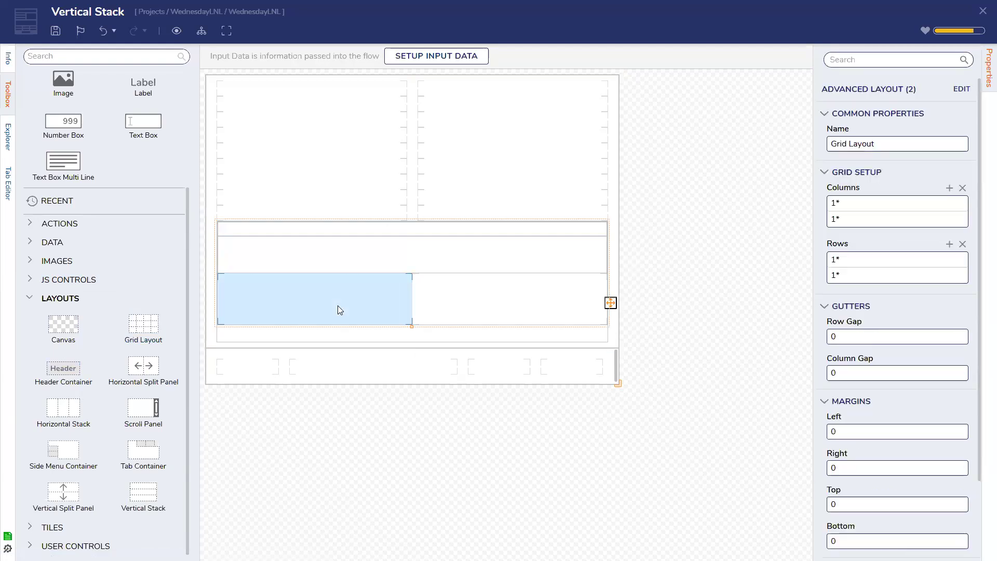
key(Delete)
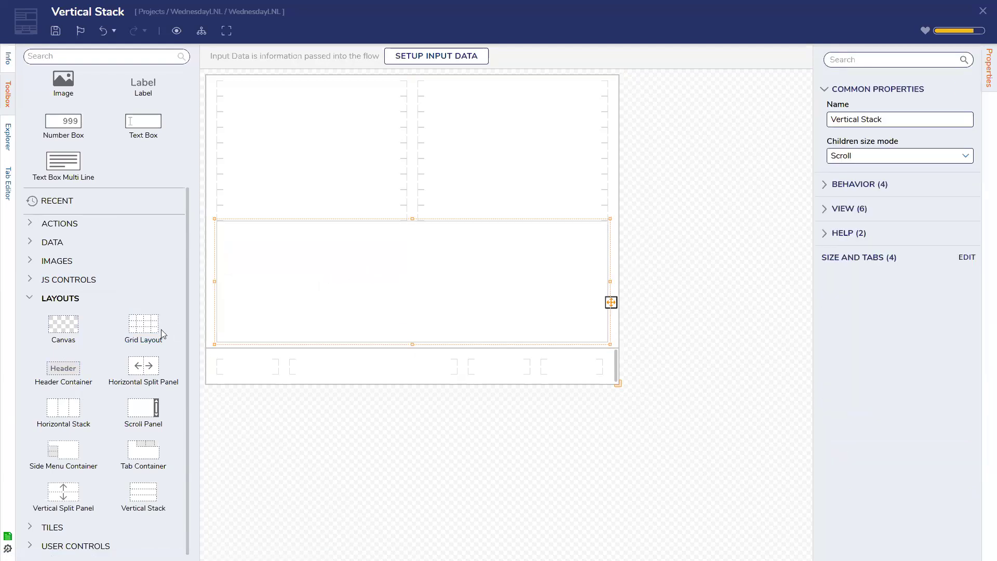
- Add two Header Containers inside the vertical stack, one below the other
drag(64, 368, 329, 283)
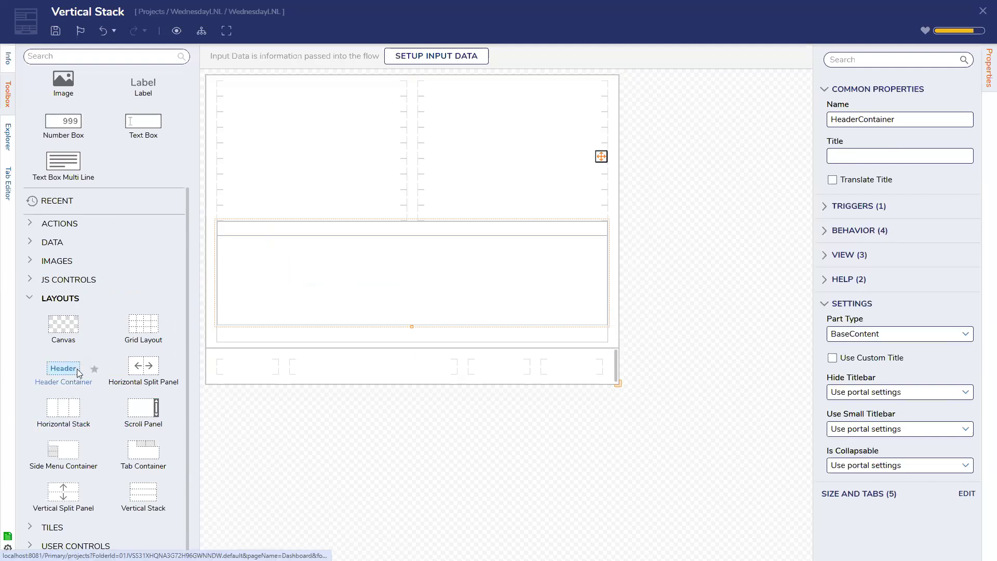
drag(78, 373, 293, 340)
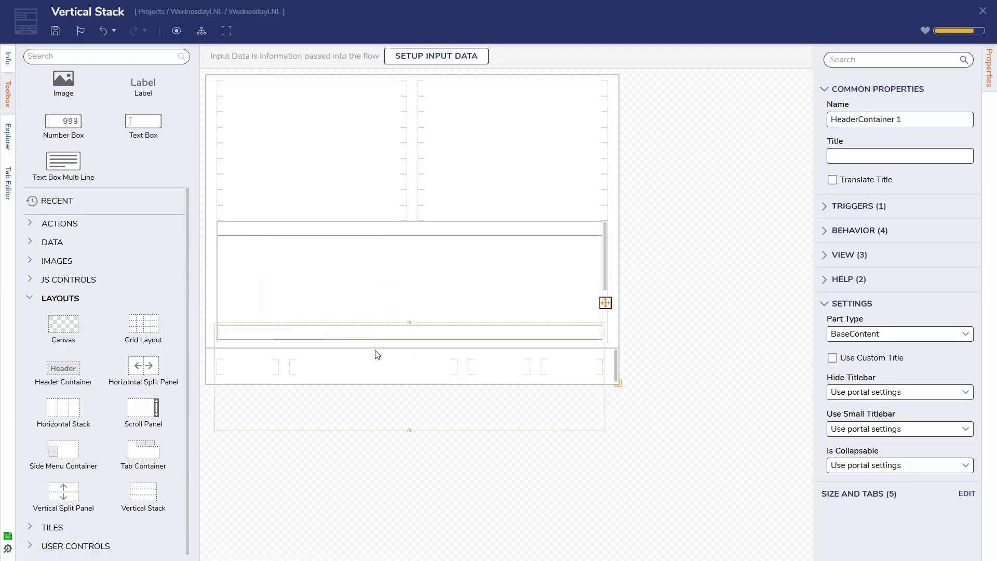
- Enlarge the vertical stack upward so it fills the form's whole content area
click(275, 231)
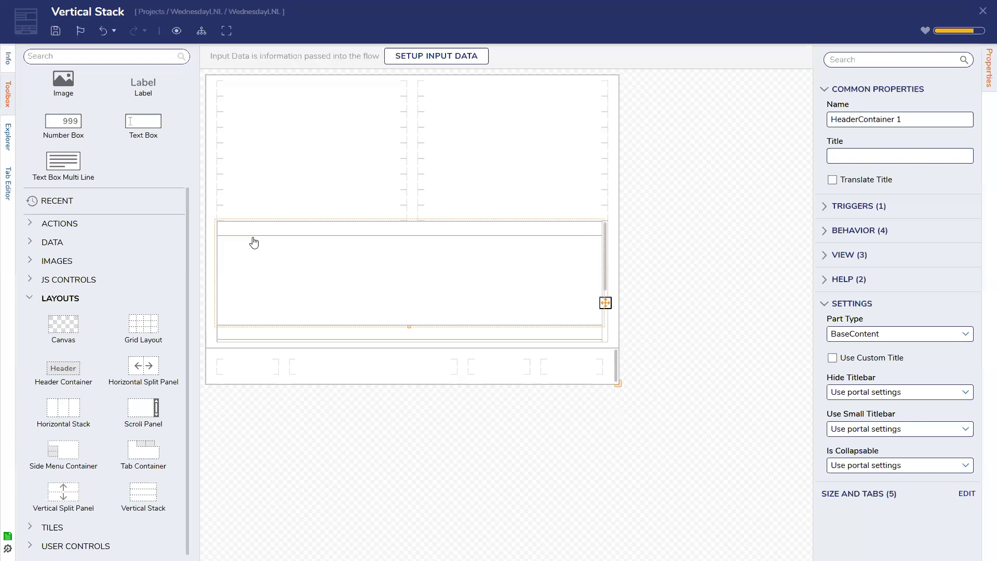
click(216, 231)
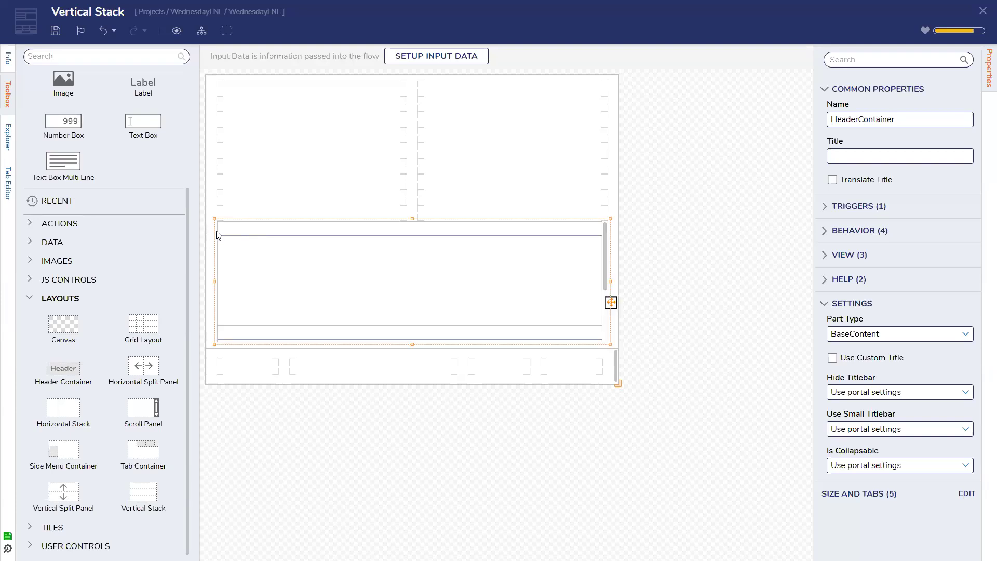
drag(216, 231, 418, 286)
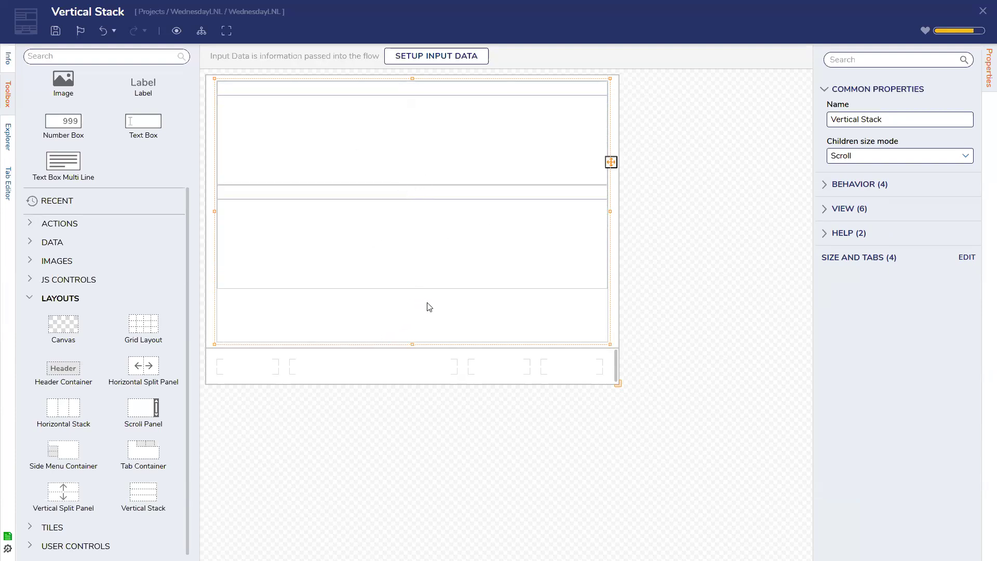
- Try a Text Box inside the lower header container and delete it again
click(286, 195)
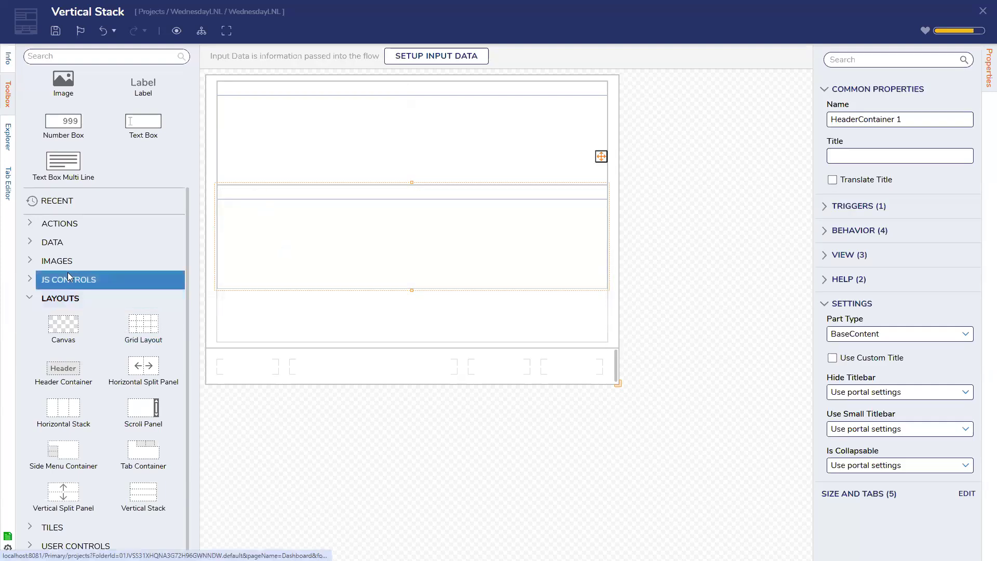
scroll(98, 319, up, 3)
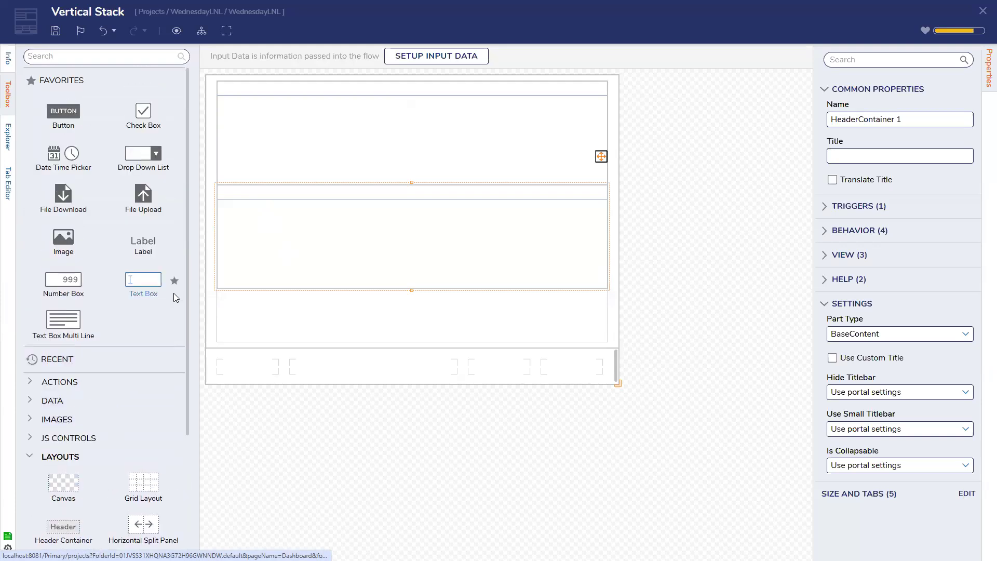
drag(152, 286, 292, 192)
click(209, 320)
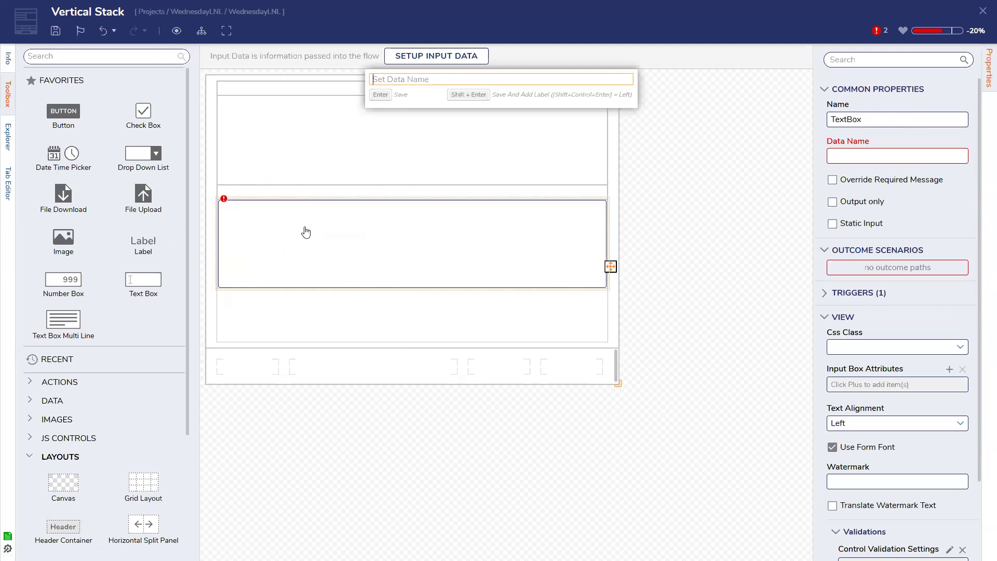
click(390, 266)
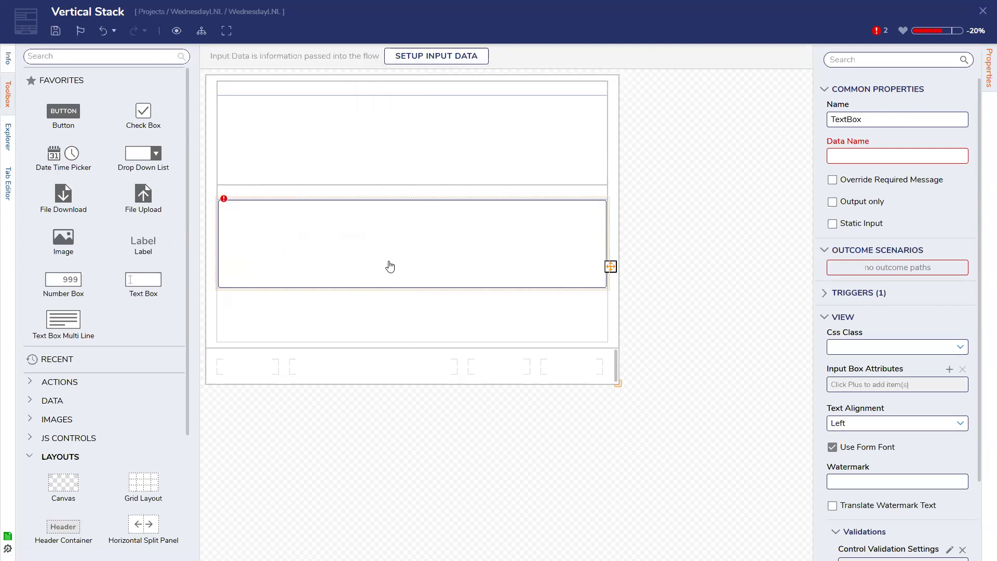
key(Delete)
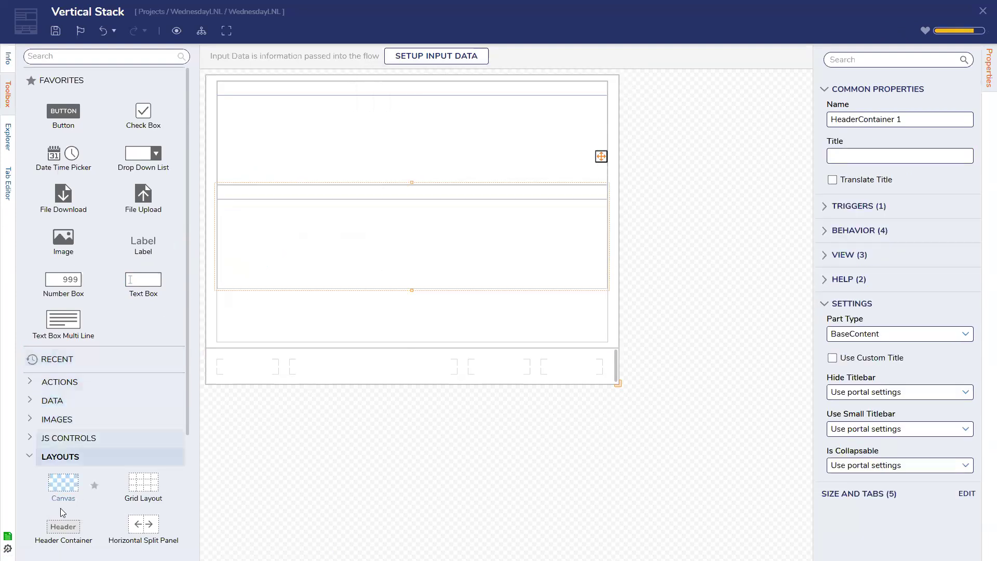
- Place a Grid Layout inside each of the two header containers
drag(338, 265, 335, 259)
drag(310, 176, 310, 177)
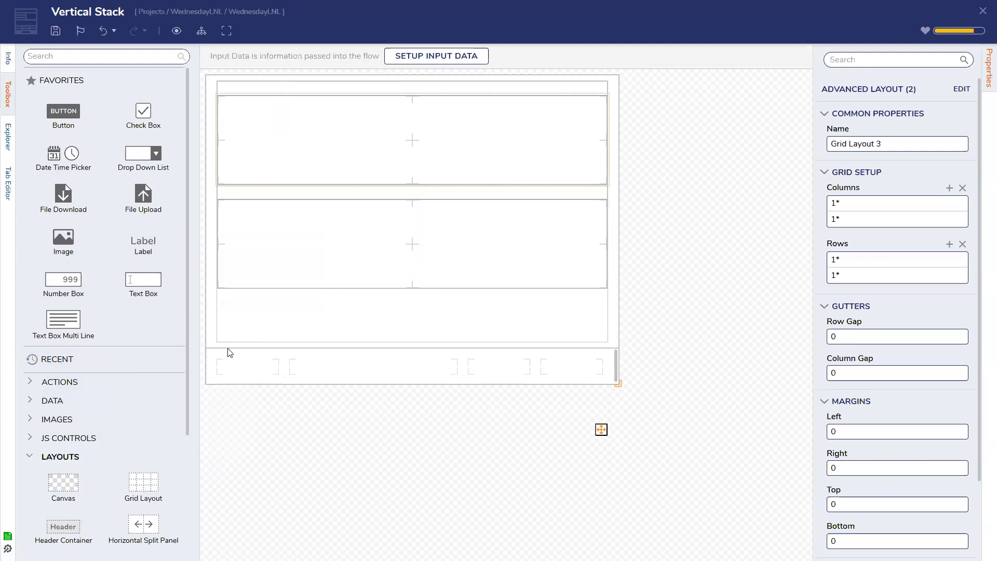
- Insert a Text Box between the two header containers by cutting the lower container and pasting it back below the text box
click(262, 197)
right_click(261, 198)
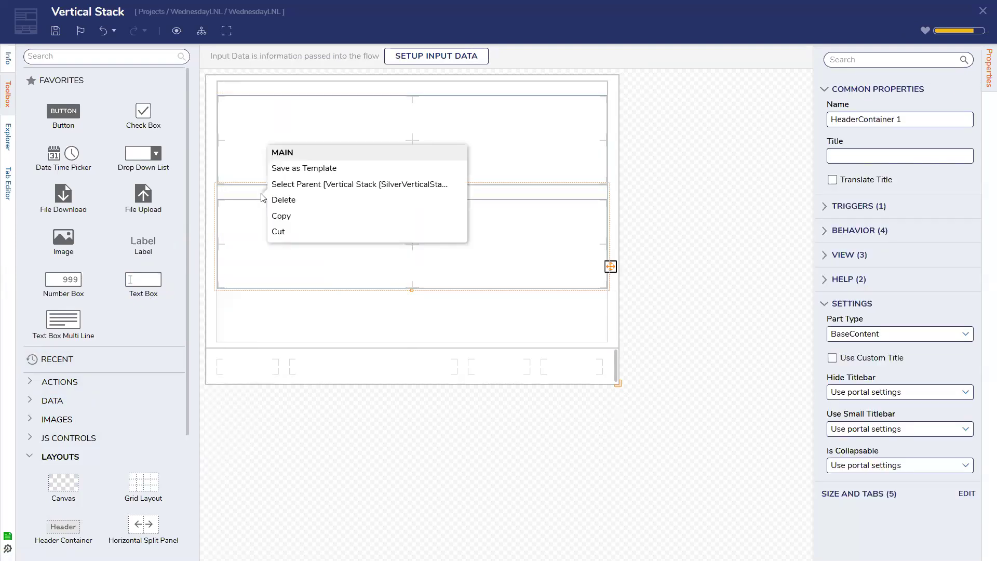
click(291, 234)
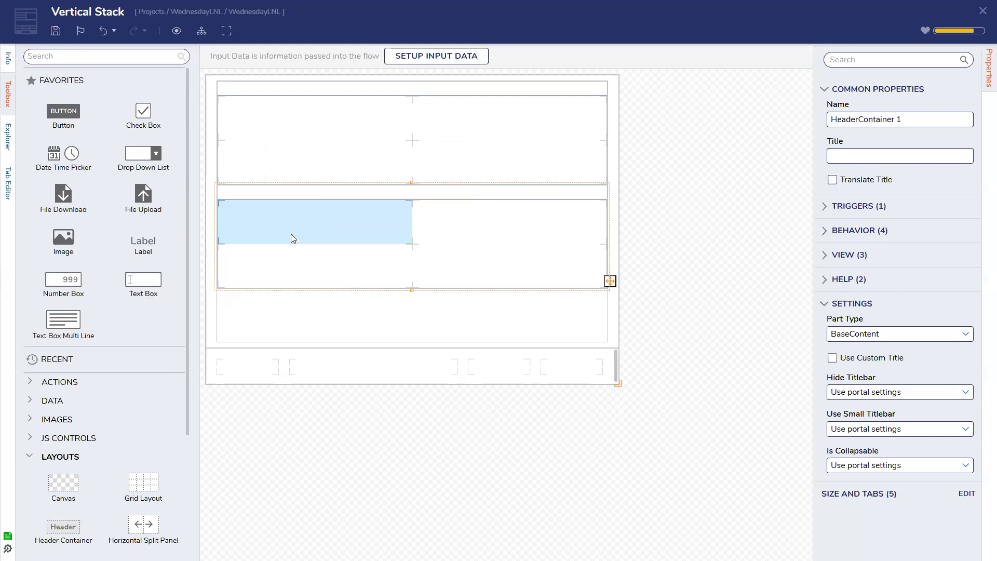
drag(143, 280, 338, 218)
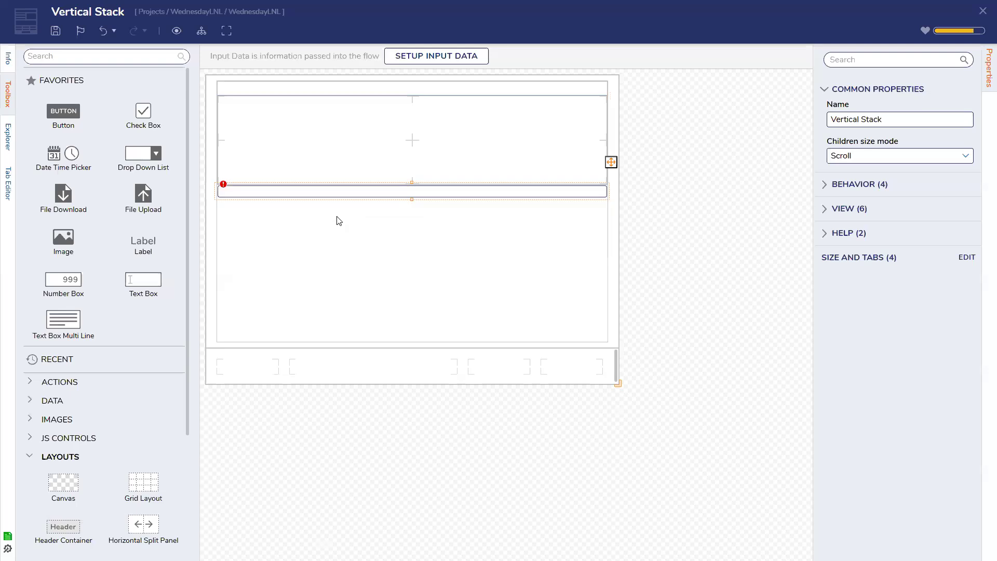
right_click(339, 217)
click(349, 214)
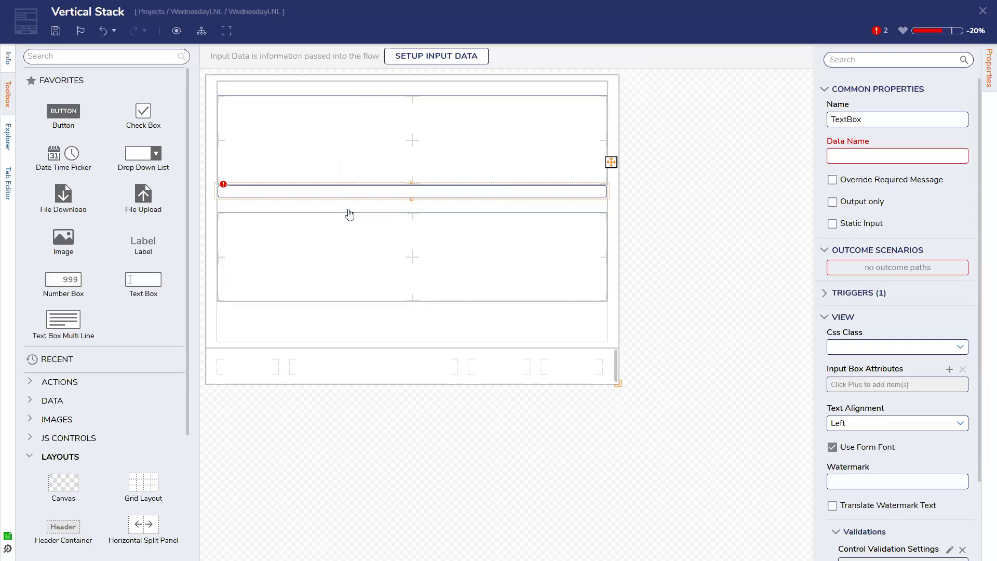
click(383, 317)
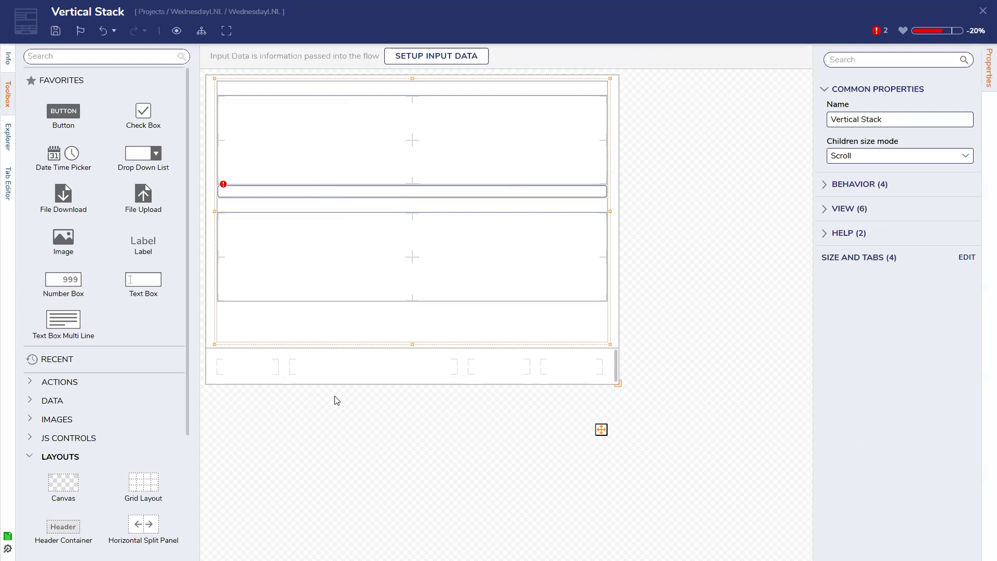
click(346, 211)
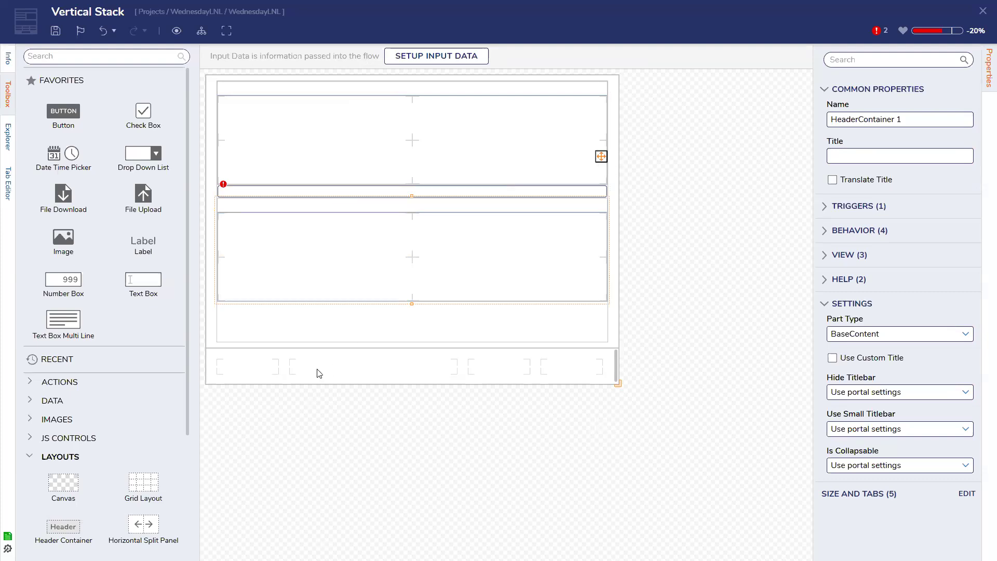
click(242, 192)
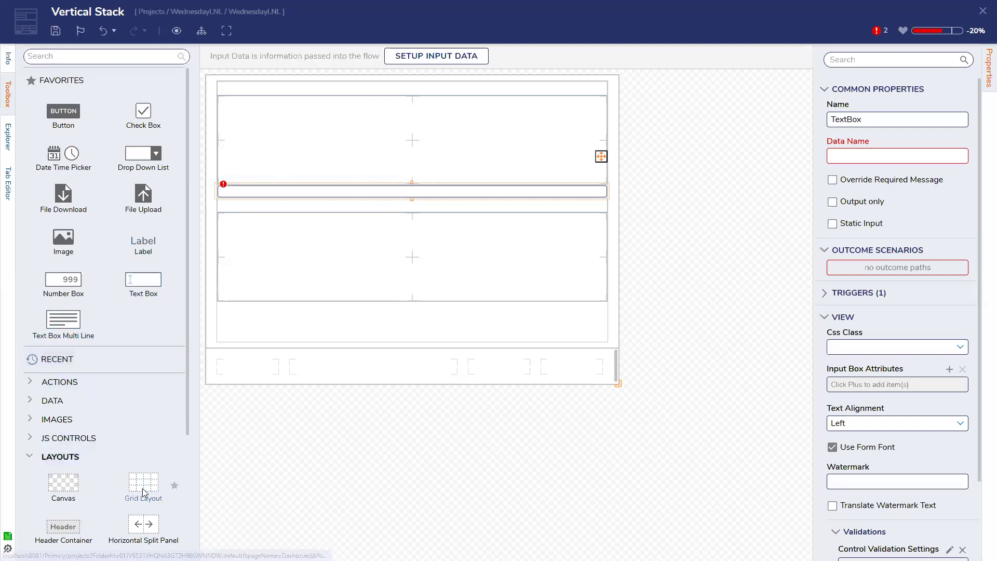
- Shrink the vertical stack to the form's upper half and place a Grid Layout across the full width below it
drag(145, 492, 372, 366)
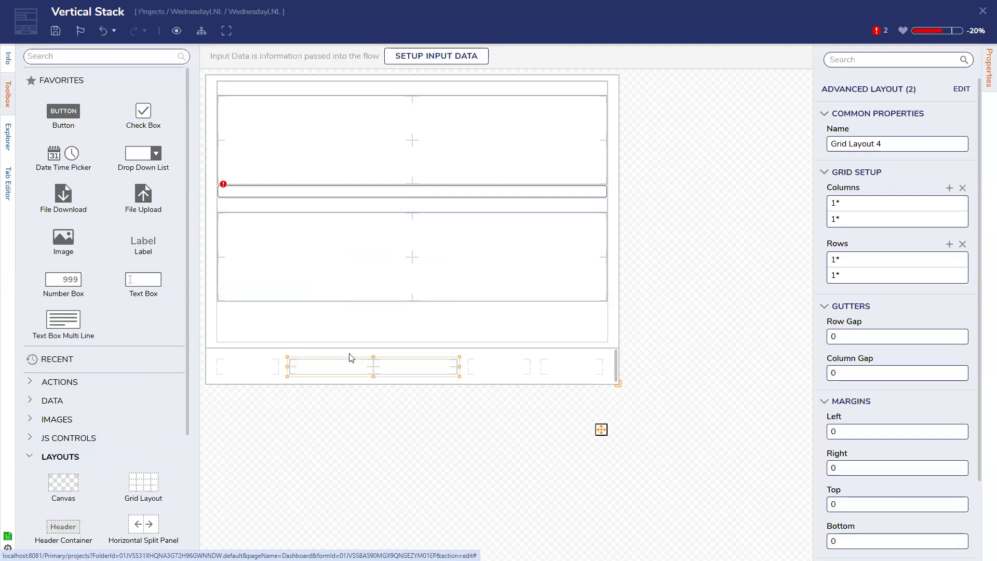
click(595, 328)
drag(412, 343, 407, 215)
drag(370, 373, 353, 311)
drag(407, 286, 569, 285)
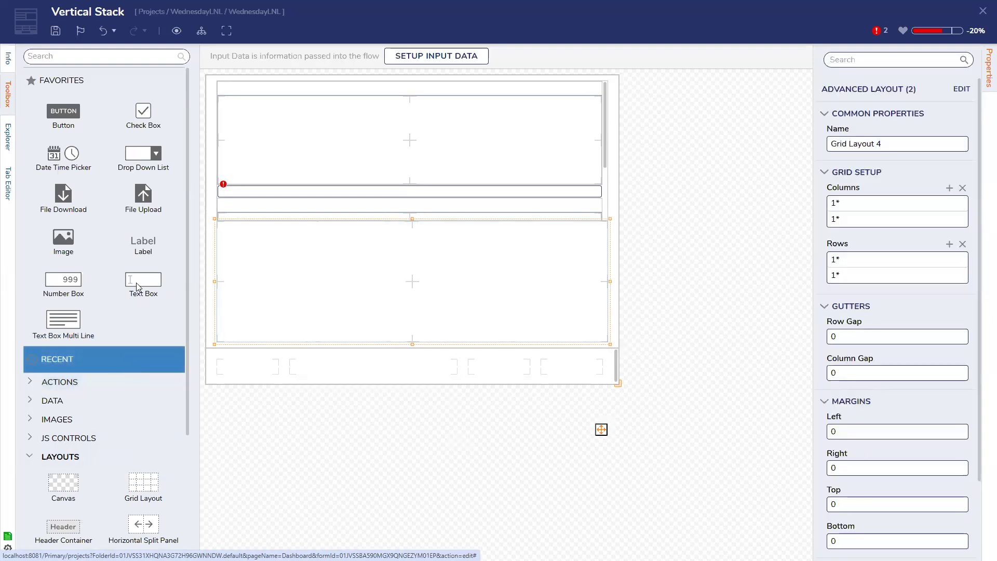
- Add two Text Boxes to the lower grid layout, one per row, each stretched across both columns
drag(139, 284, 318, 252)
drag(415, 251, 573, 247)
drag(306, 303, 583, 304)
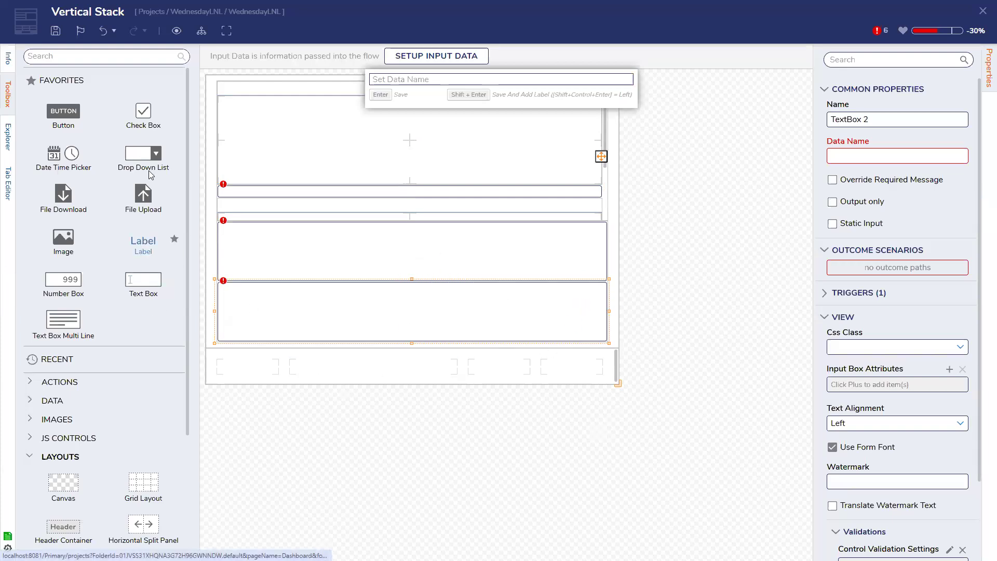
- Insert a Text Box between the two existing text boxes of the lower grid layout and stretch it across both columns
click(274, 296)
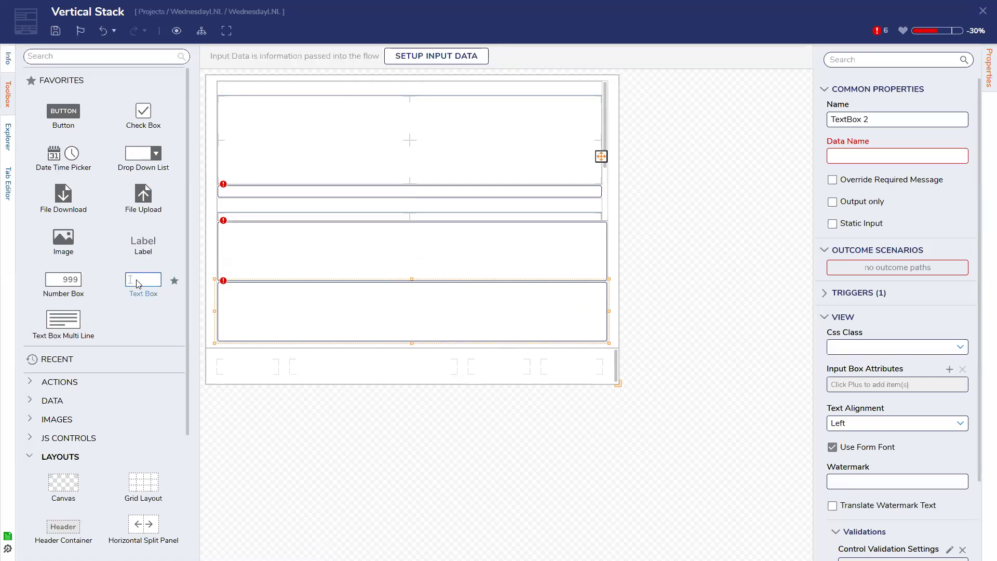
drag(138, 284, 254, 286)
drag(414, 282, 578, 281)
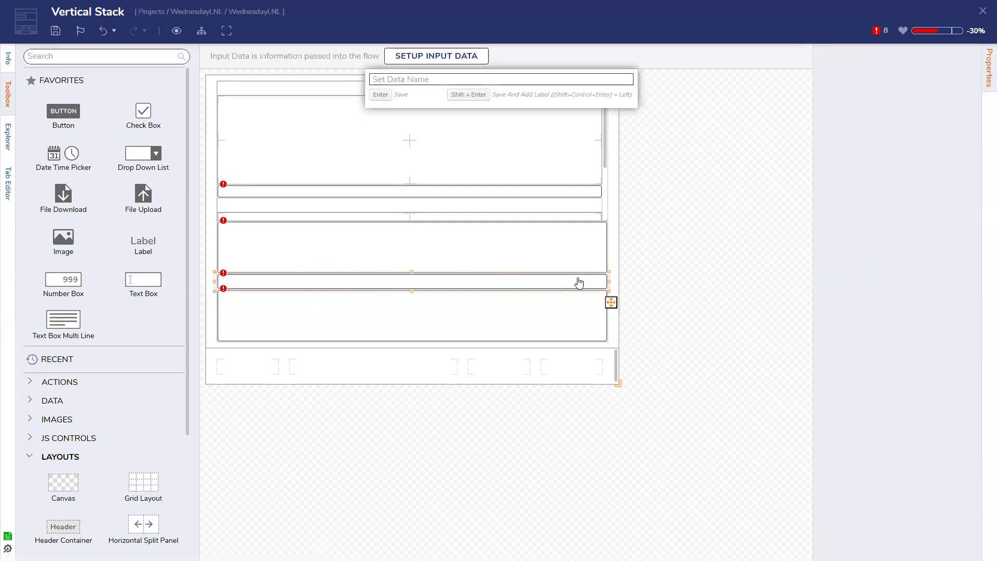
click(615, 279)
- Delete all the text boxes from the lower grid layout
click(307, 246)
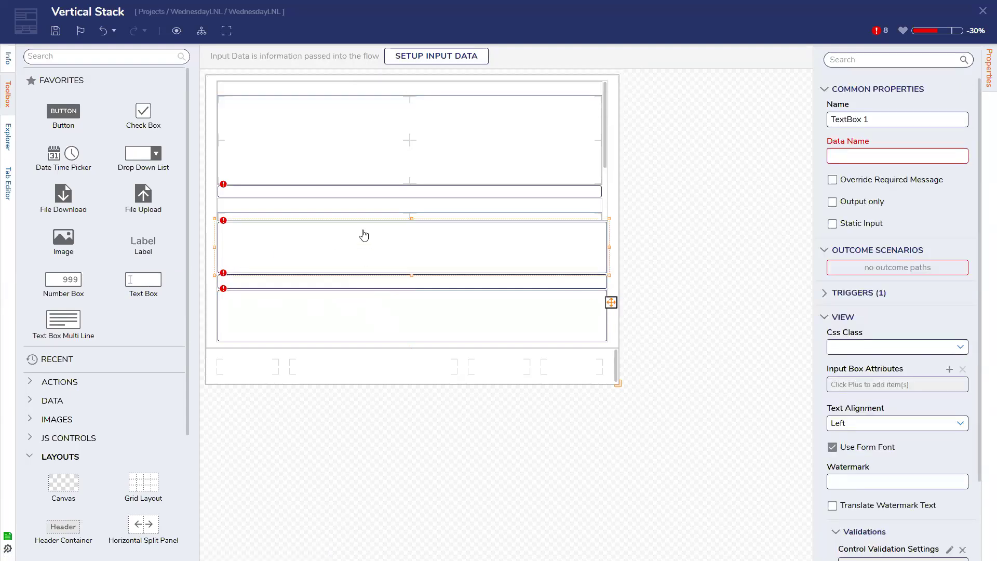
drag(364, 235, 340, 314)
key(Delete)
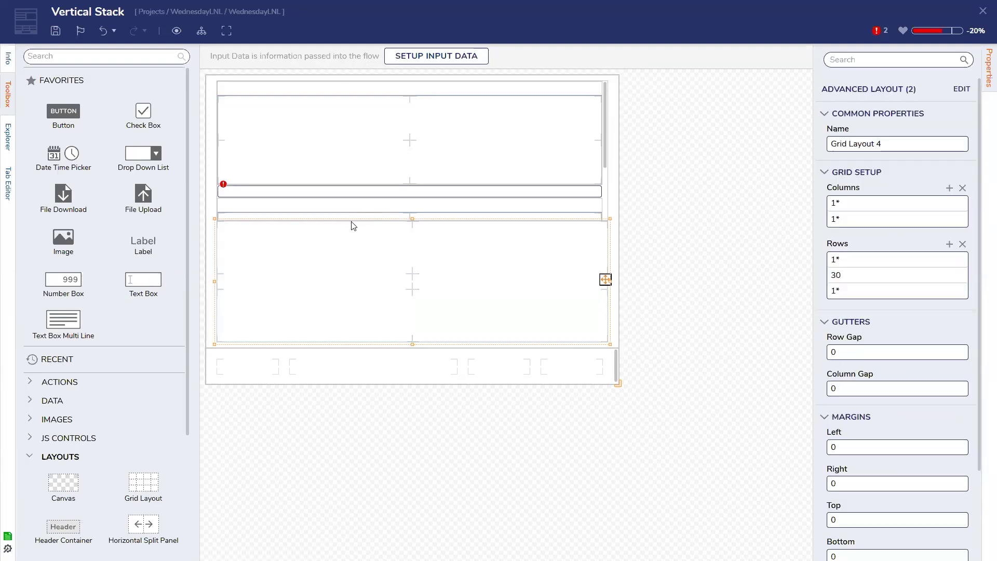
- Place a Canvas in the lower grid layout and stretch it over all of the grid's cells
drag(201, 420, 398, 326)
drag(470, 318, 536, 303)
drag(412, 285, 340, 194)
- Place two Text Boxes freely on the canvas, one below the other
scroll(148, 511, down, 3)
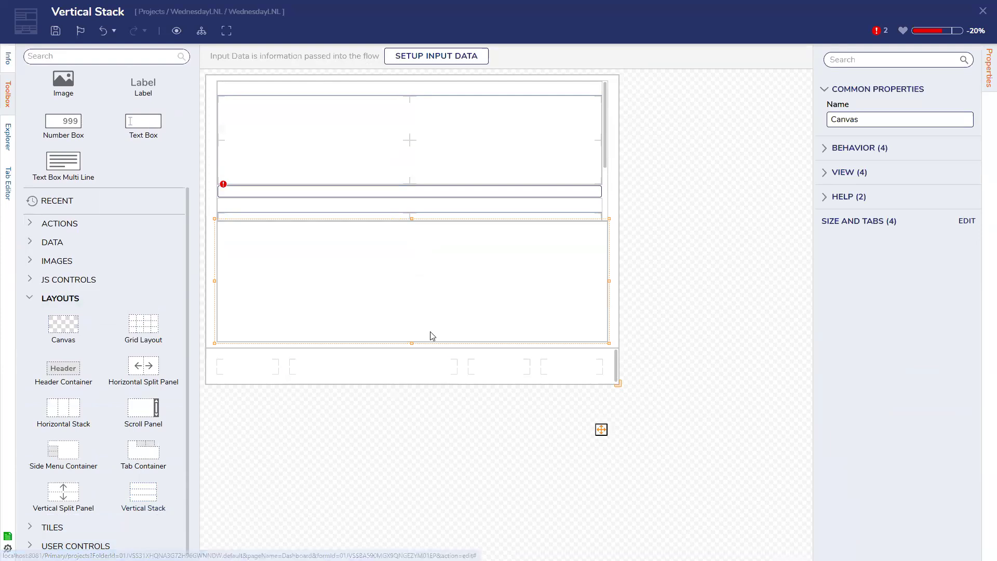
scroll(153, 249, up, 3)
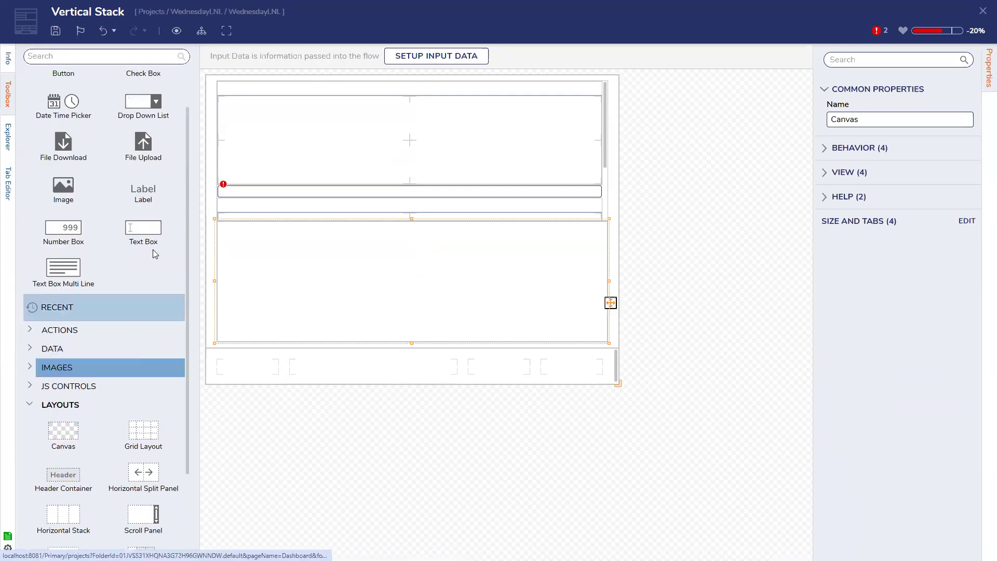
drag(310, 280, 240, 247)
drag(146, 285, 314, 299)
drag(279, 270, 265, 275)
- Clear the form's lower half by deleting the two text boxes, the canvas and the grid layout that holds it
click(272, 239)
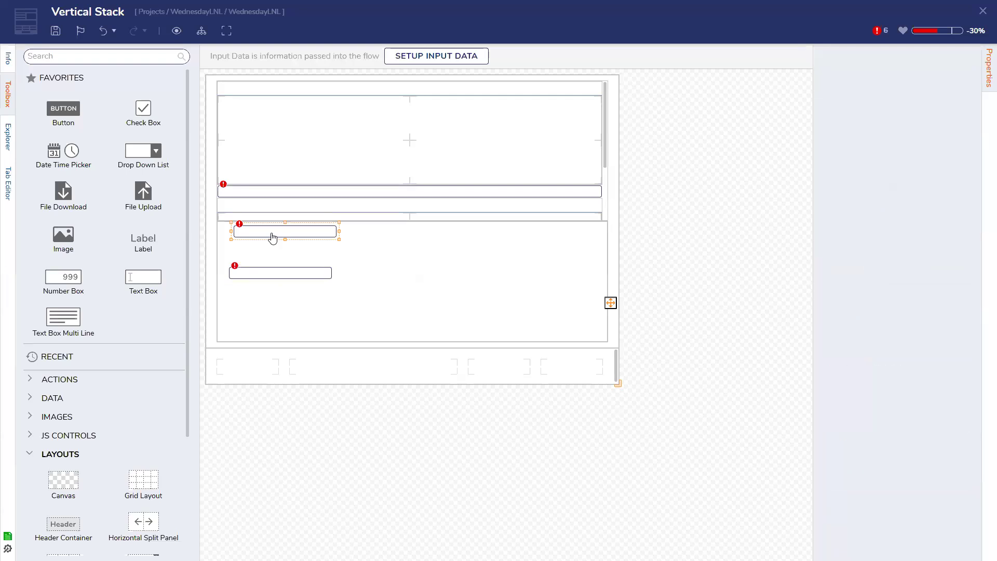
key(Delete)
click(274, 273)
key(Delete)
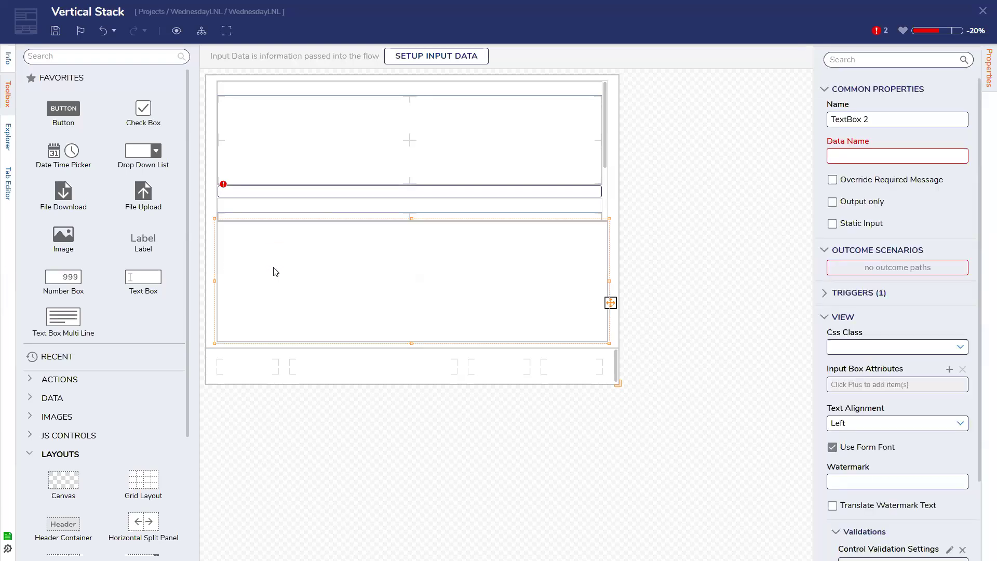
key(Delete)
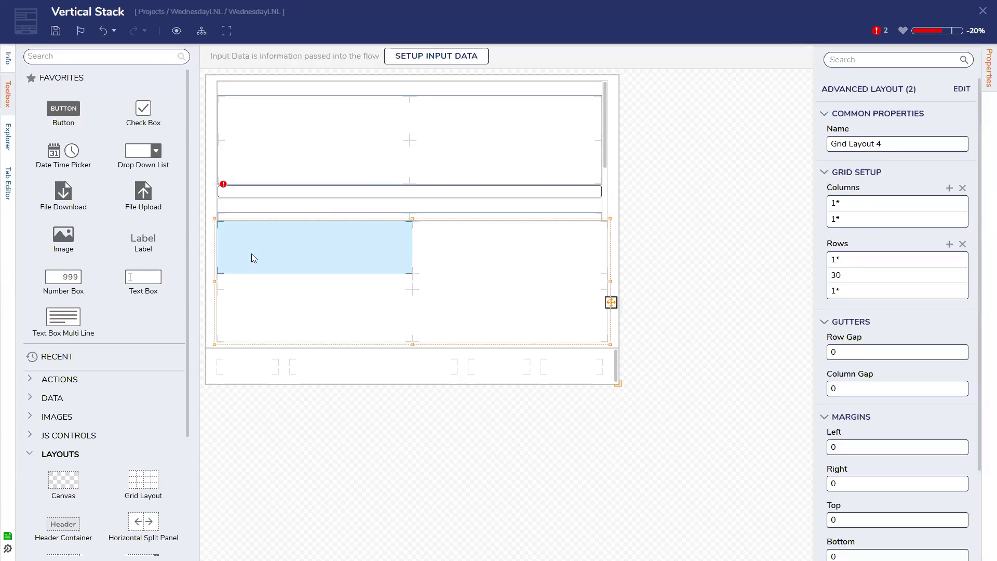
key(Delete)
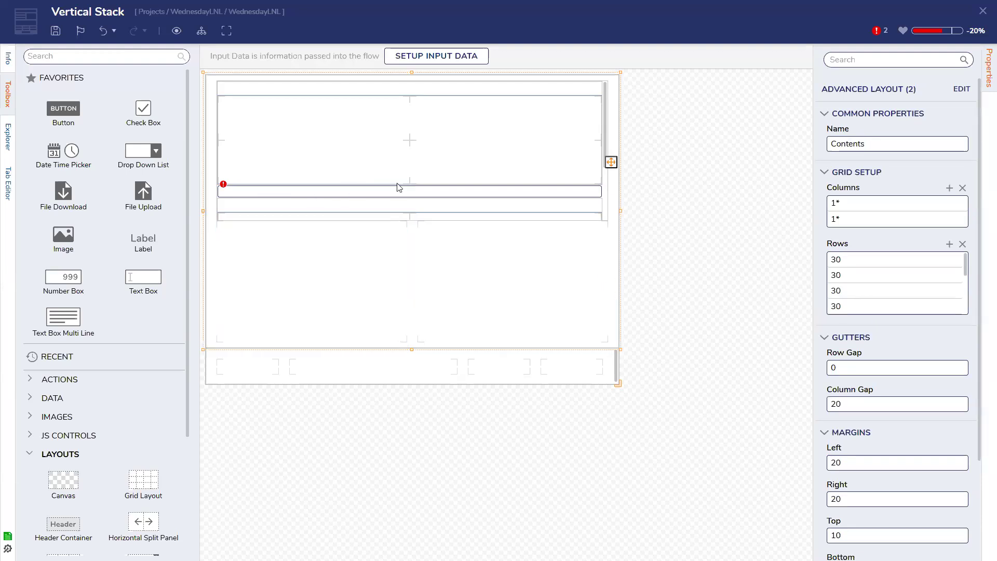
- Examine how the vertical stack arranges and scrolls its header containers and the text box between them
click(401, 197)
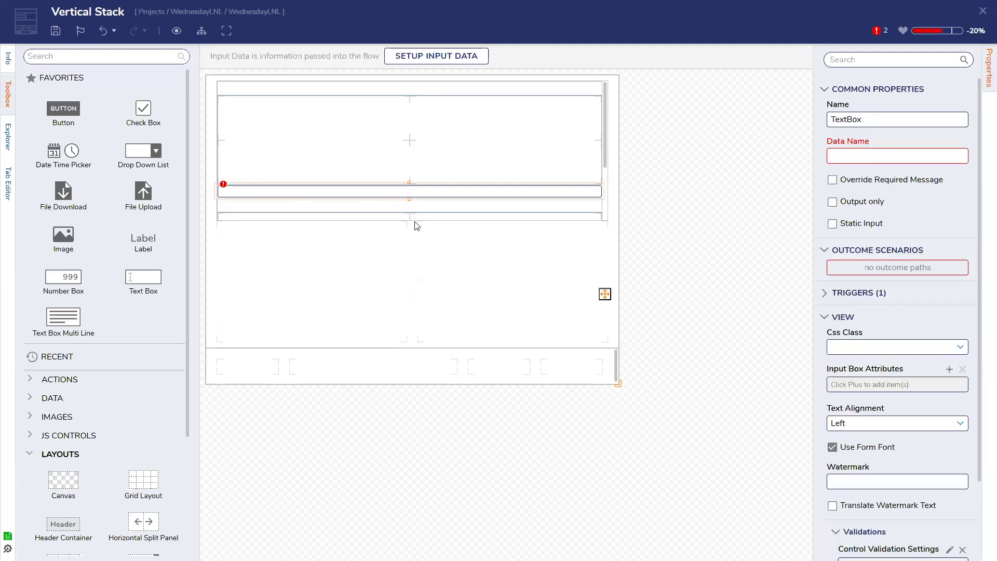
click(216, 204)
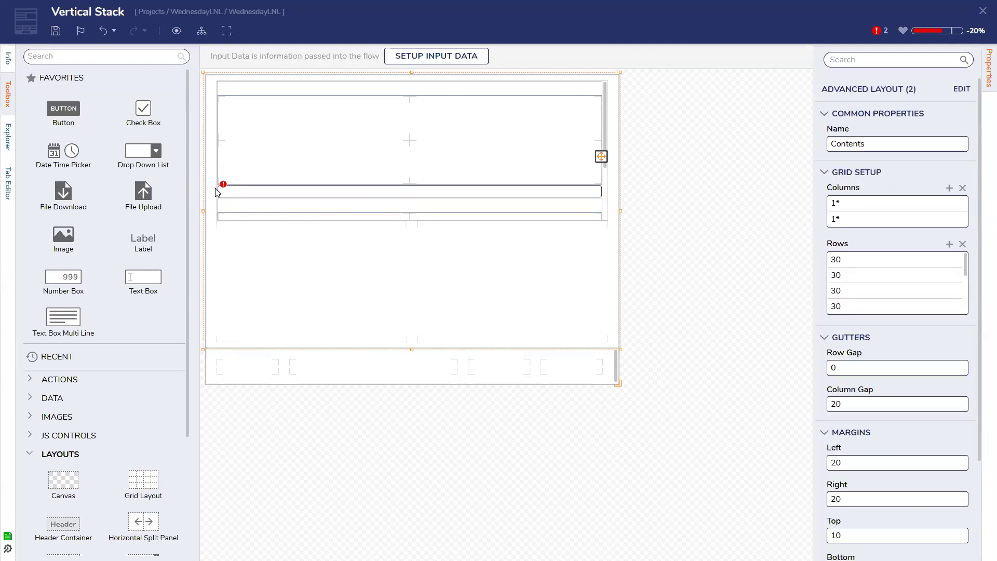
click(218, 189)
click(216, 174)
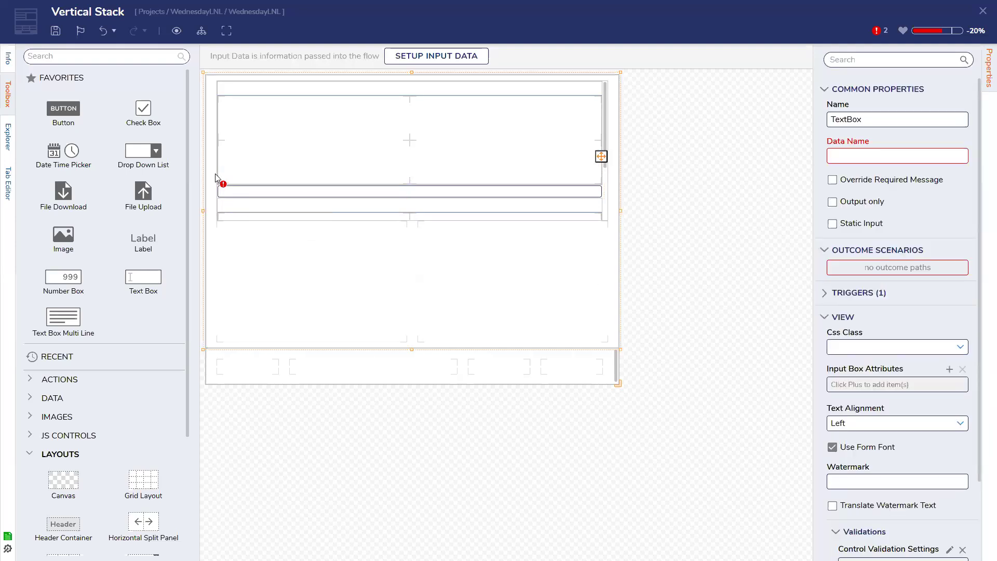
click(414, 225)
click(605, 212)
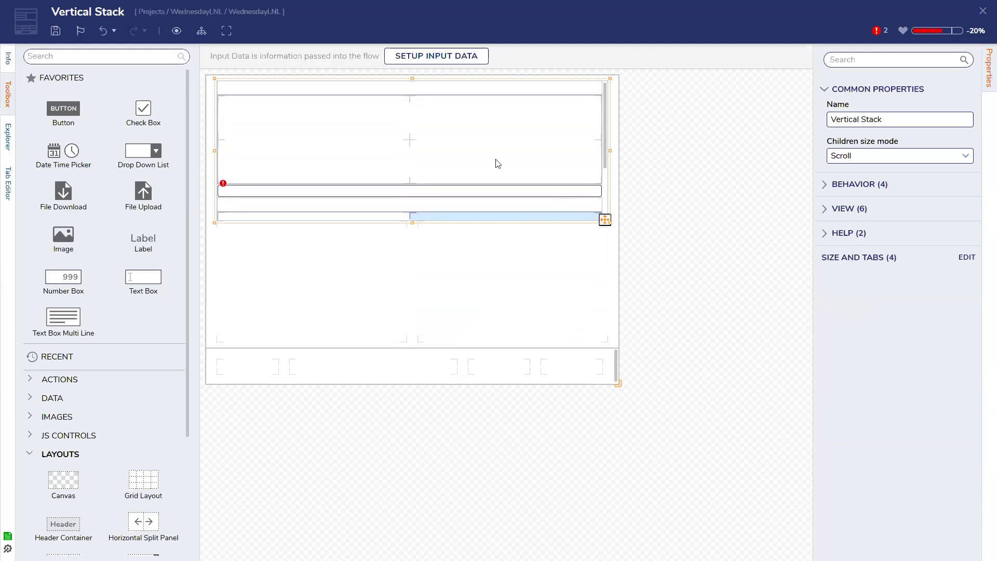
click(255, 127)
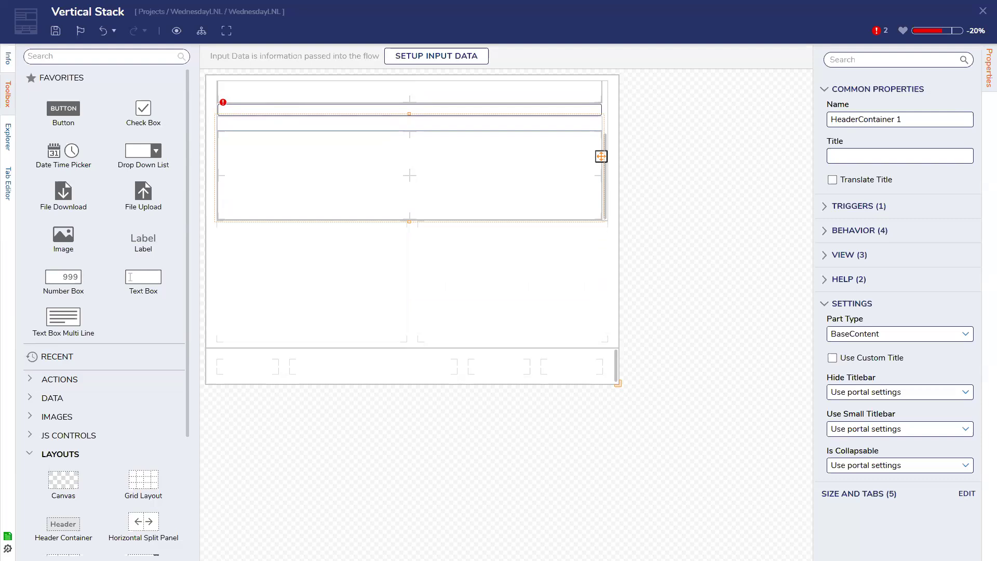
scroll(315, 163, up, 2)
scroll(315, 162, down, 1)
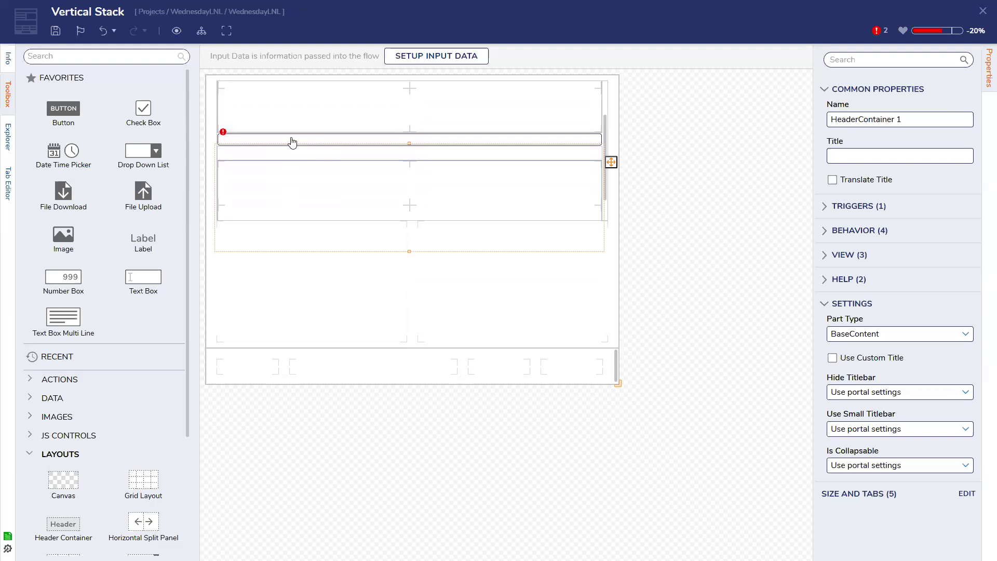
scroll(293, 142, up, 1)
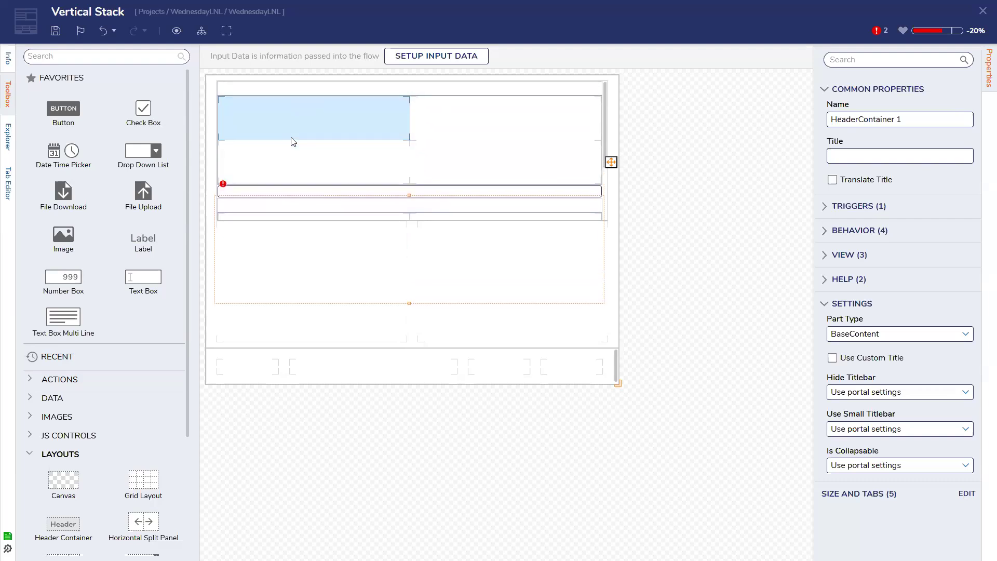
scroll(293, 142, down, 2)
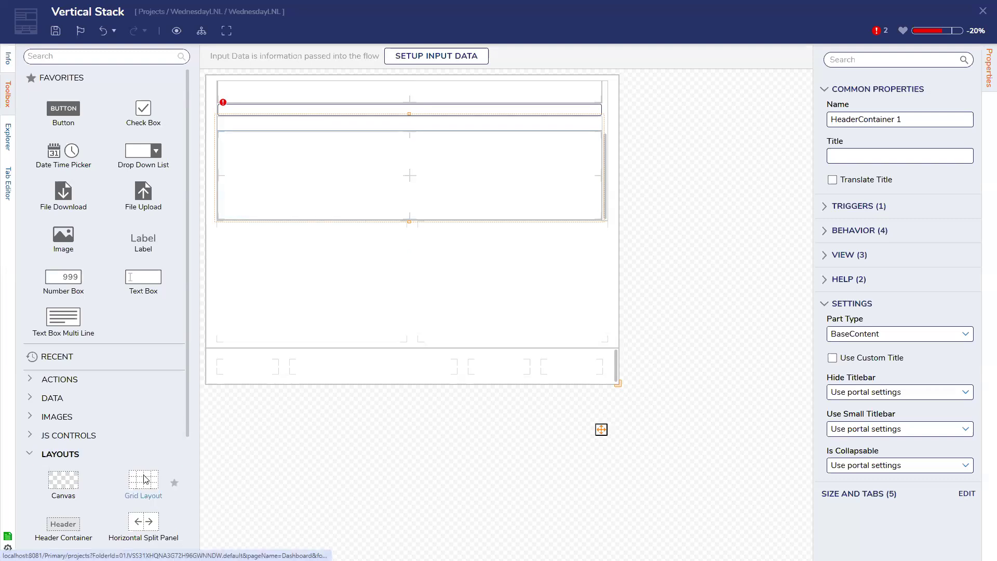
scroll(275, 171, up, 2)
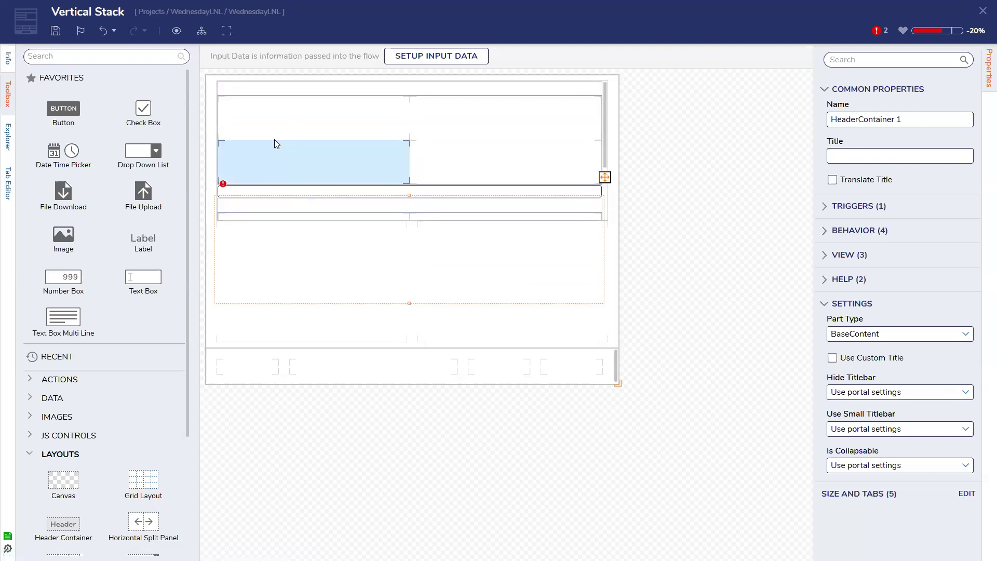
- Empty the vertical stack by deleting both header containers with their grids and the text box
click(274, 140)
click(262, 86)
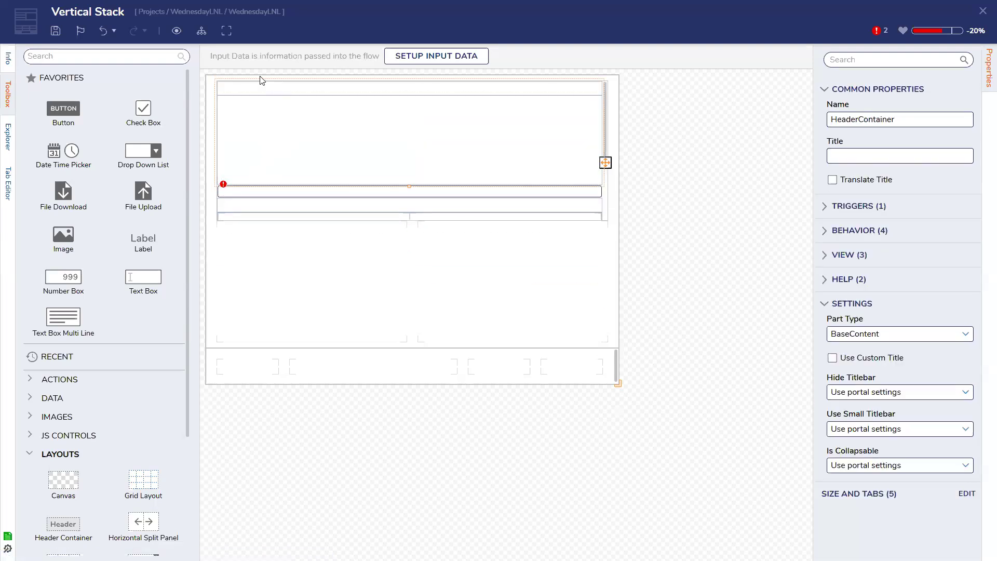
key(Delete)
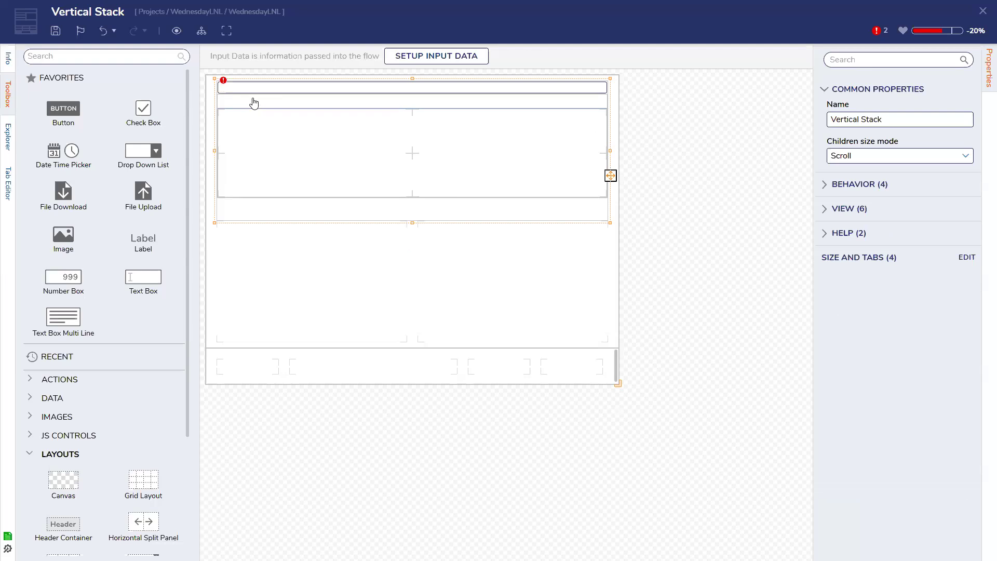
click(254, 103)
key(Delete)
click(254, 89)
key(Delete)
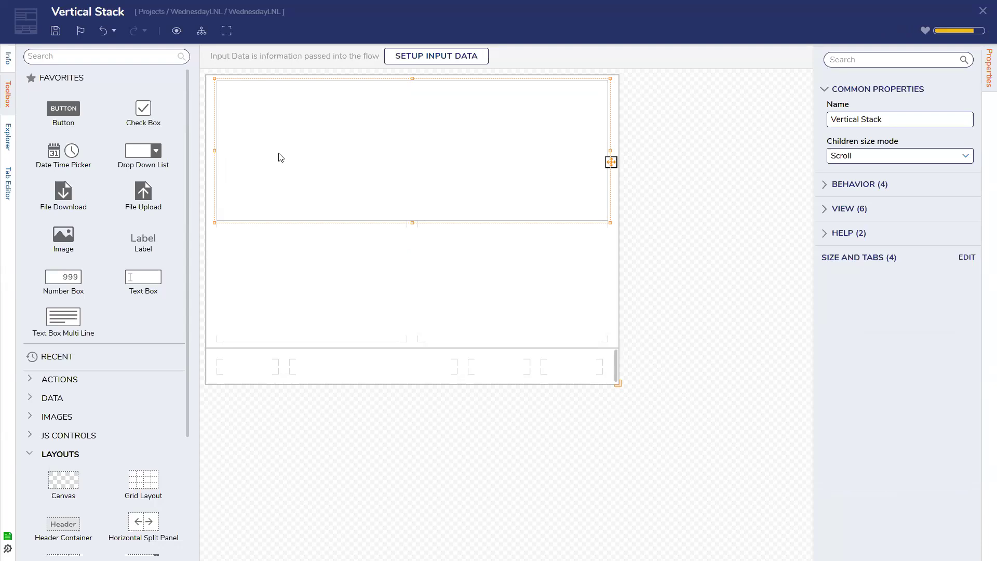
- Place a Grid Layout inside the empty vertical stack
drag(143, 481, 313, 186)
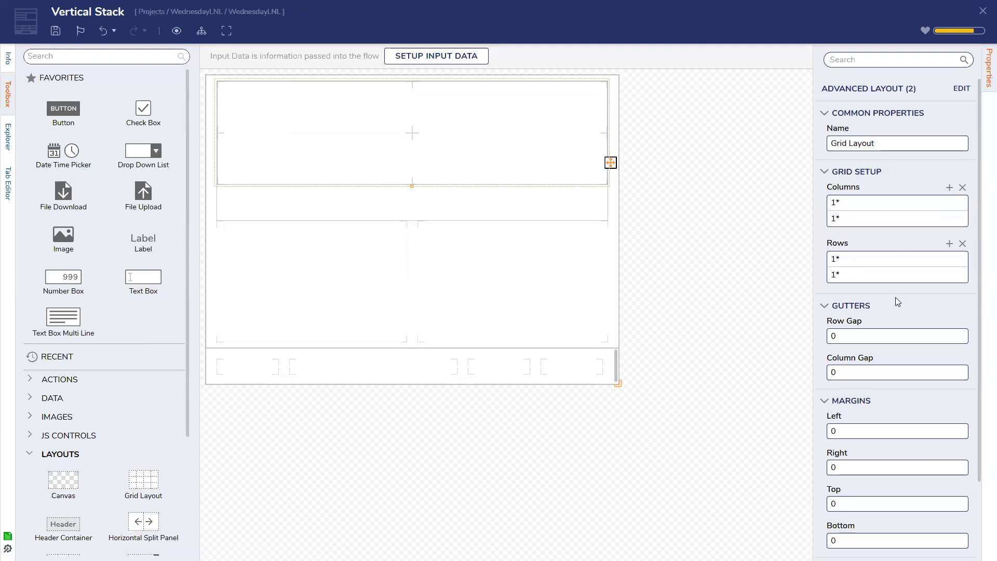
scroll(898, 301, down, 3)
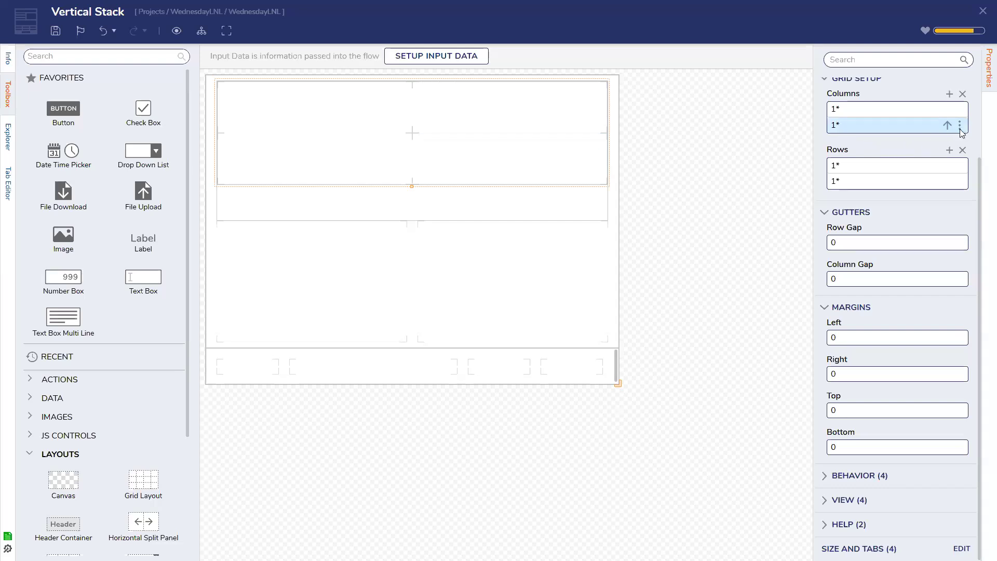
click(959, 127)
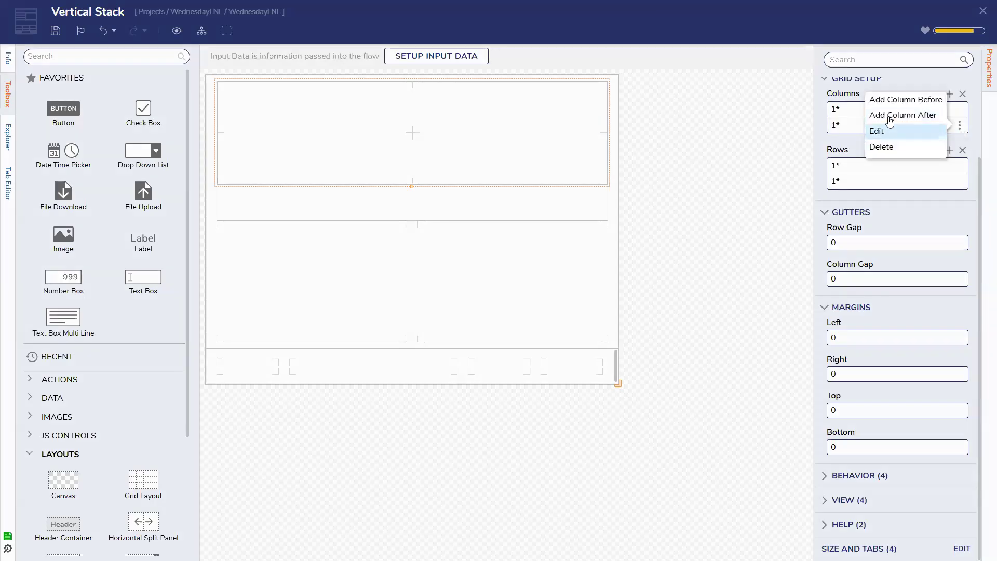
click(851, 147)
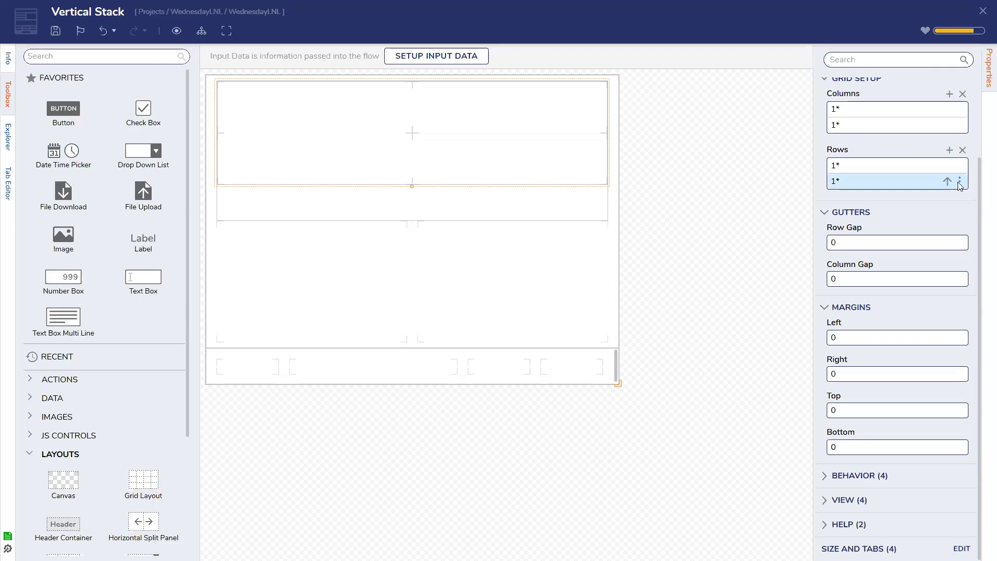
- Set the requested size of the new grid layout's second row to 2
click(960, 183)
click(915, 190)
double_click(399, 261)
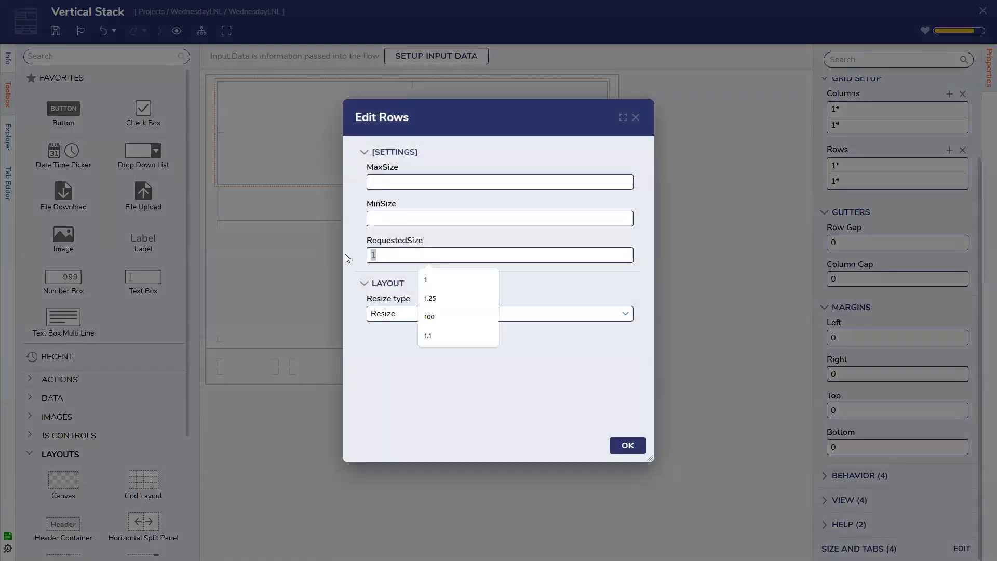
text(2)
click(621, 446)
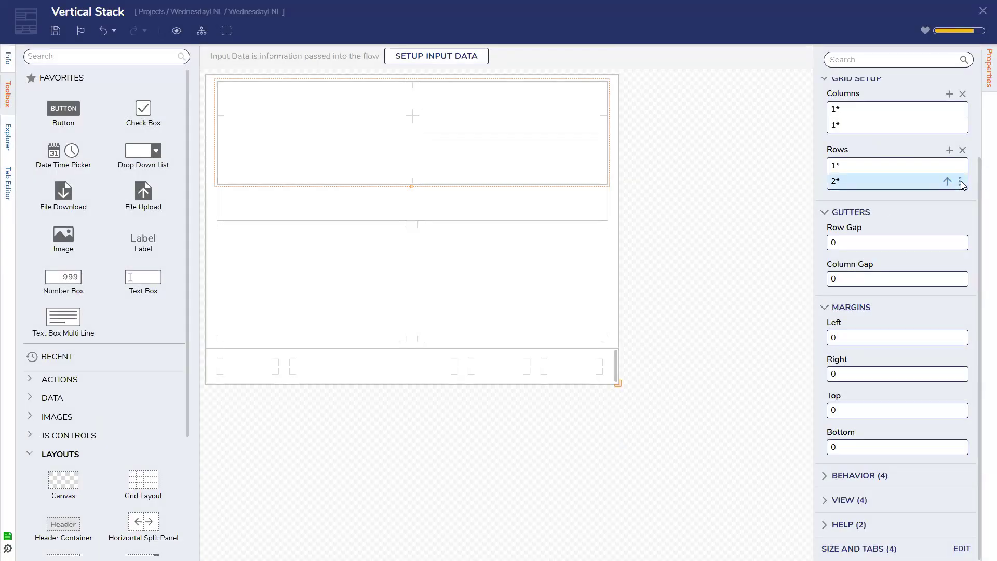
- Change the resize type of the grid layout's second row to Fixed
click(959, 181)
click(912, 187)
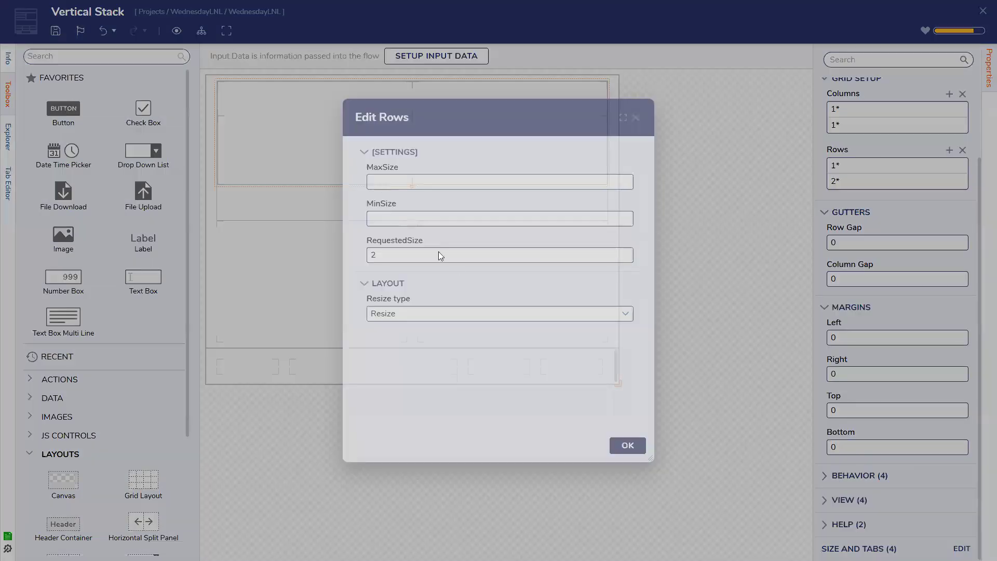
click(625, 314)
click(525, 330)
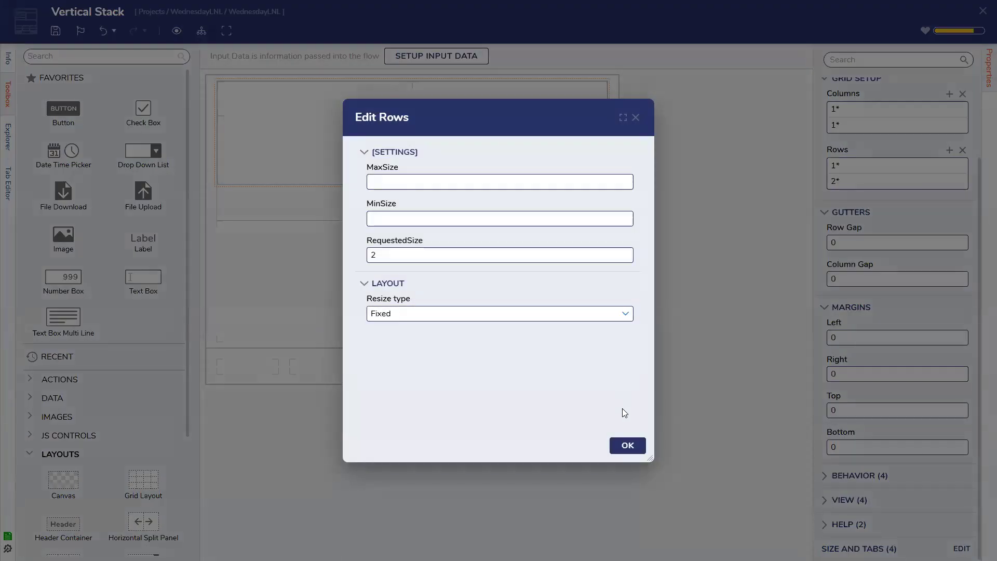
click(625, 445)
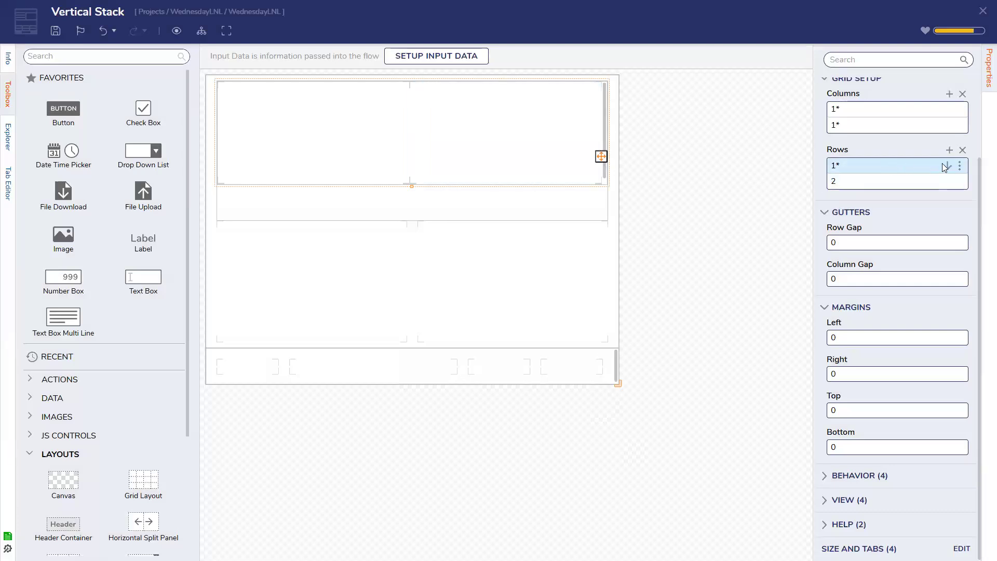
- Set the requested size of the grid layout's fixed second row to 30
click(960, 186)
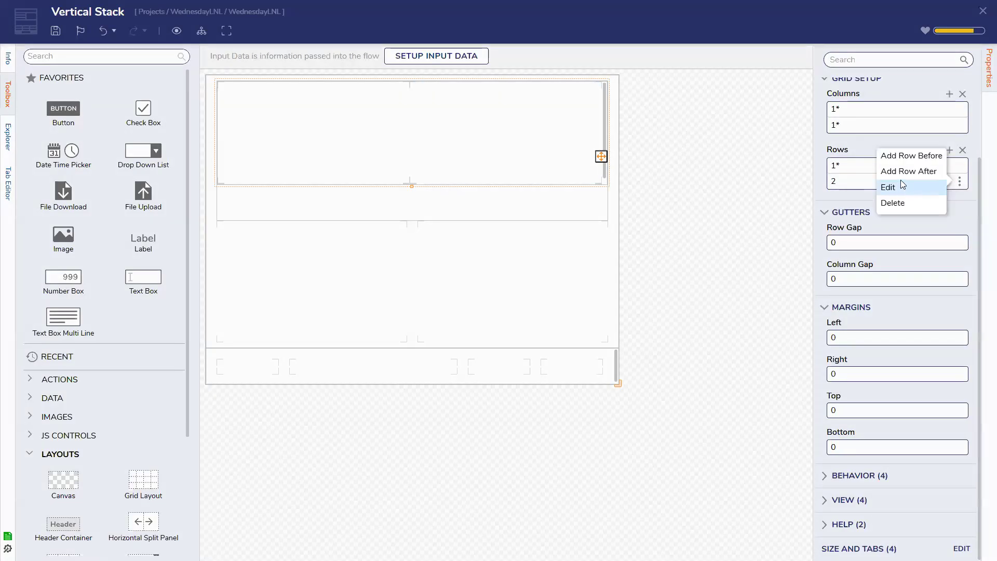
click(901, 182)
drag(388, 253, 359, 254)
text(30)
click(626, 445)
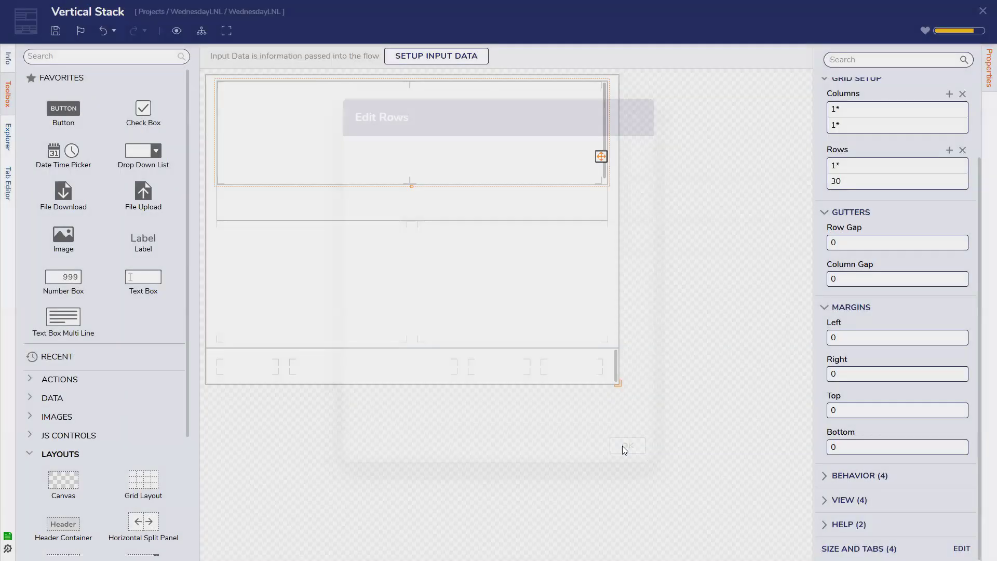
- Make the grid layout's first row Fixed with a requested size of 30, and reselect the grid layout
click(959, 166)
click(933, 176)
drag(400, 255, 369, 255)
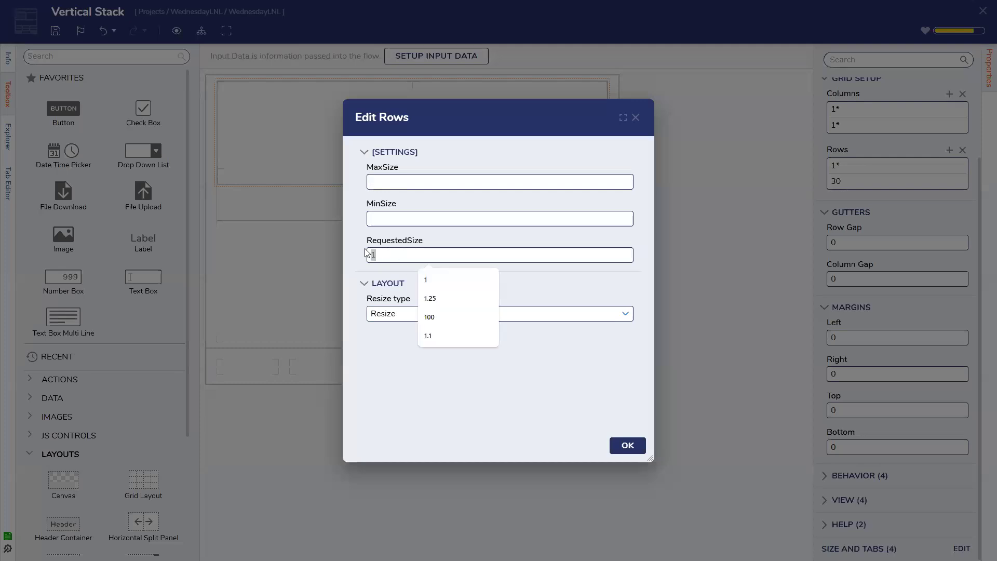
text(30)
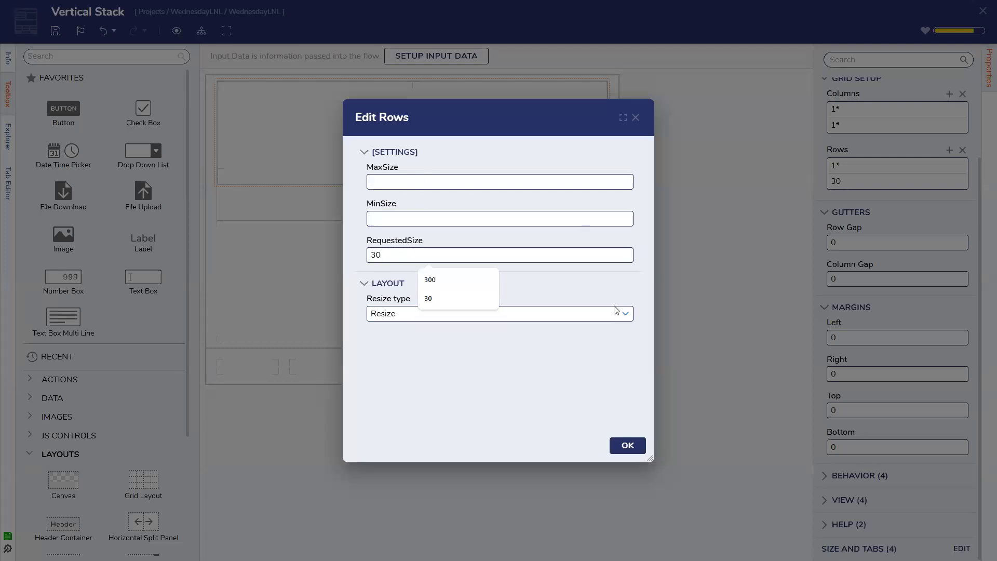
click(603, 315)
click(481, 331)
click(625, 445)
click(439, 186)
click(407, 173)
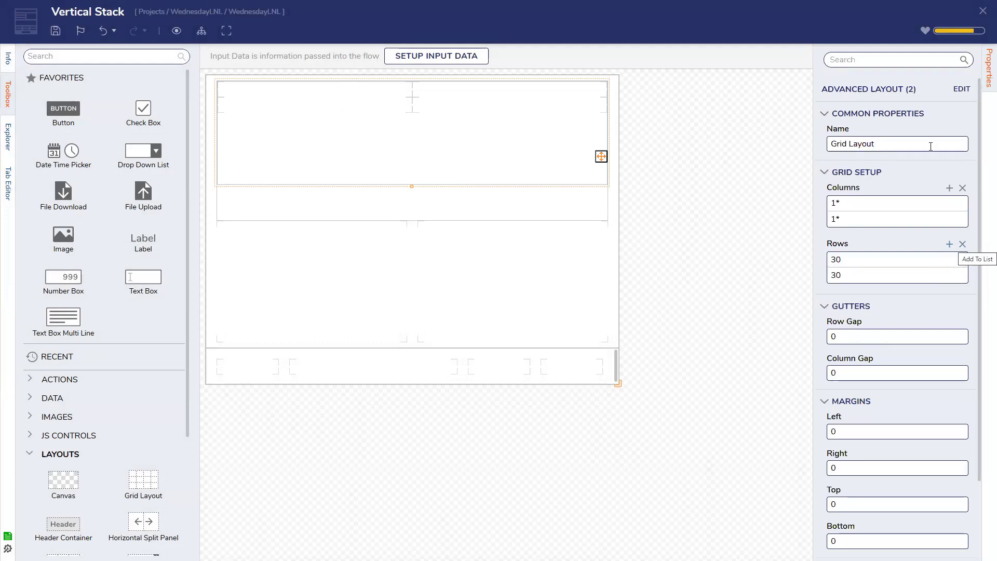
- Examine the grid layout's advanced column and row definitions and its Behavior and View properties
click(958, 91)
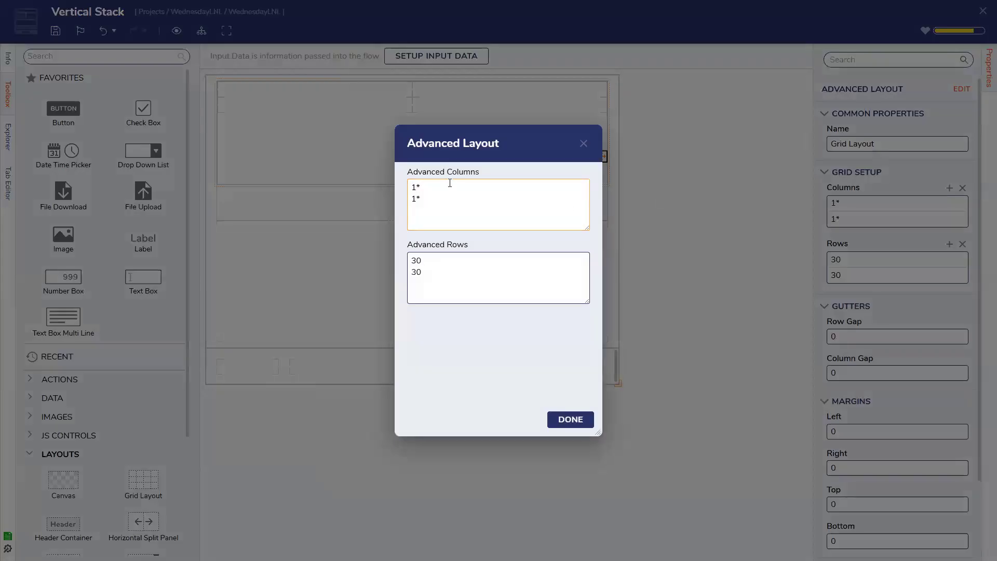
click(585, 146)
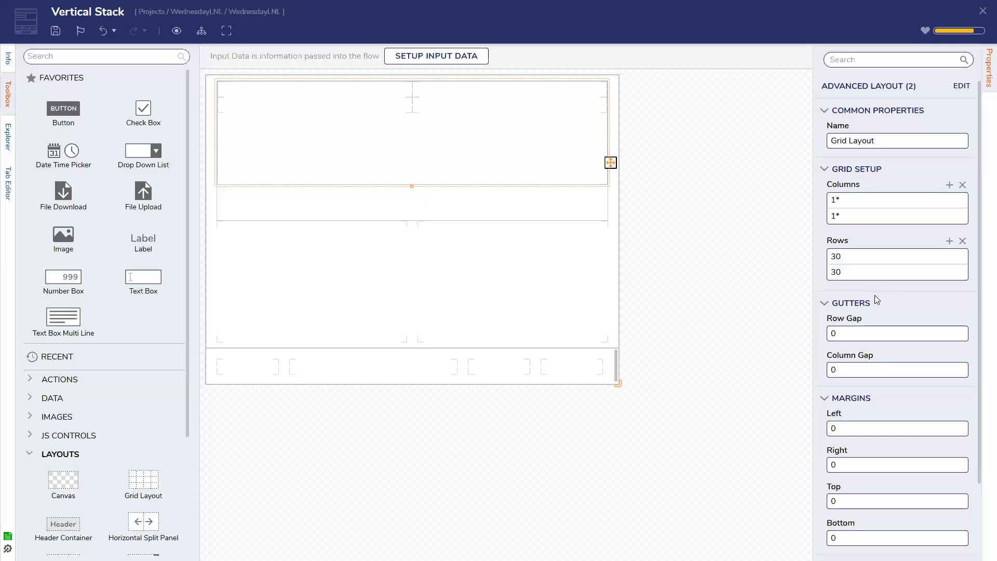
scroll(874, 295, down, 2)
click(865, 476)
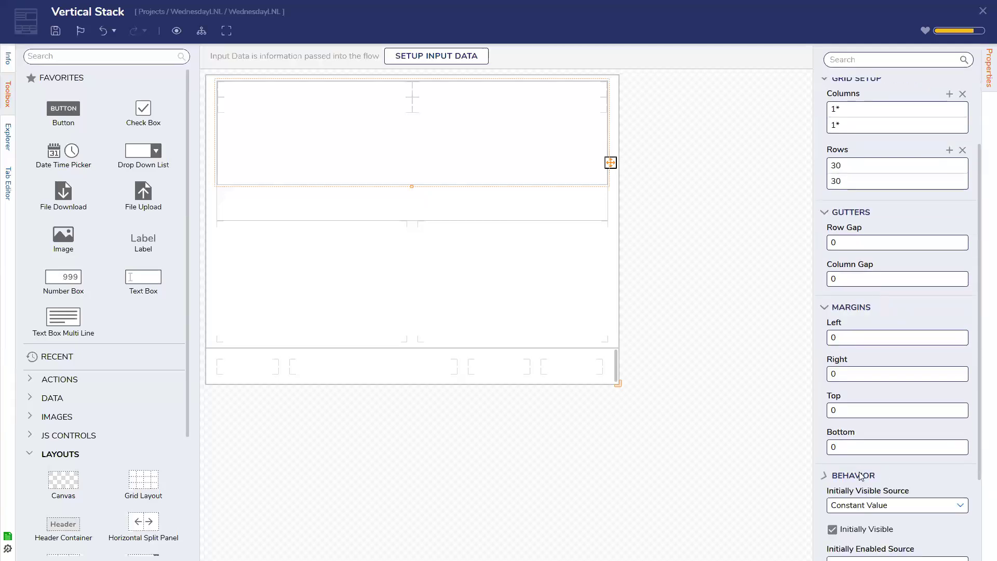
scroll(859, 496, down, 3)
click(852, 502)
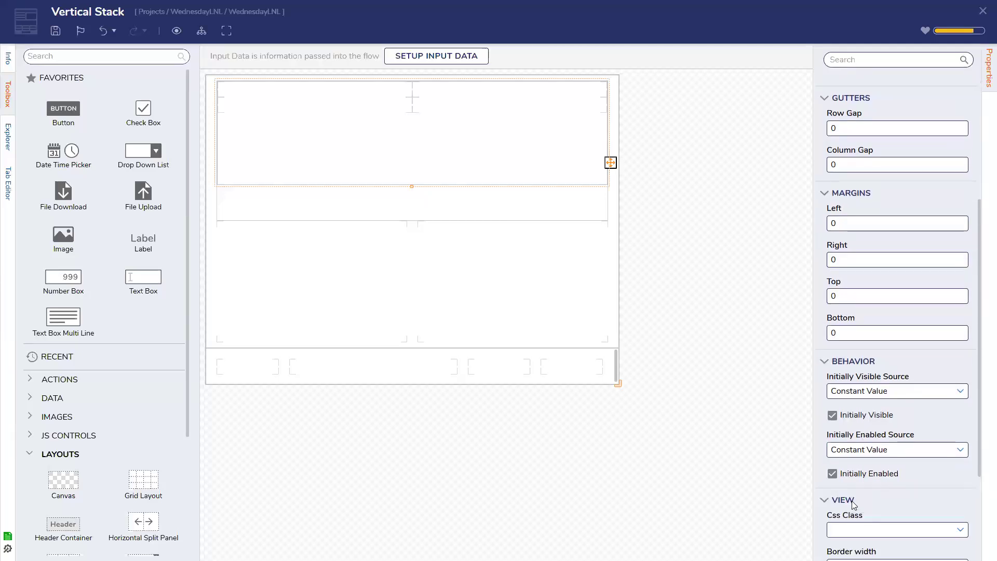
scroll(854, 499, down, 3)
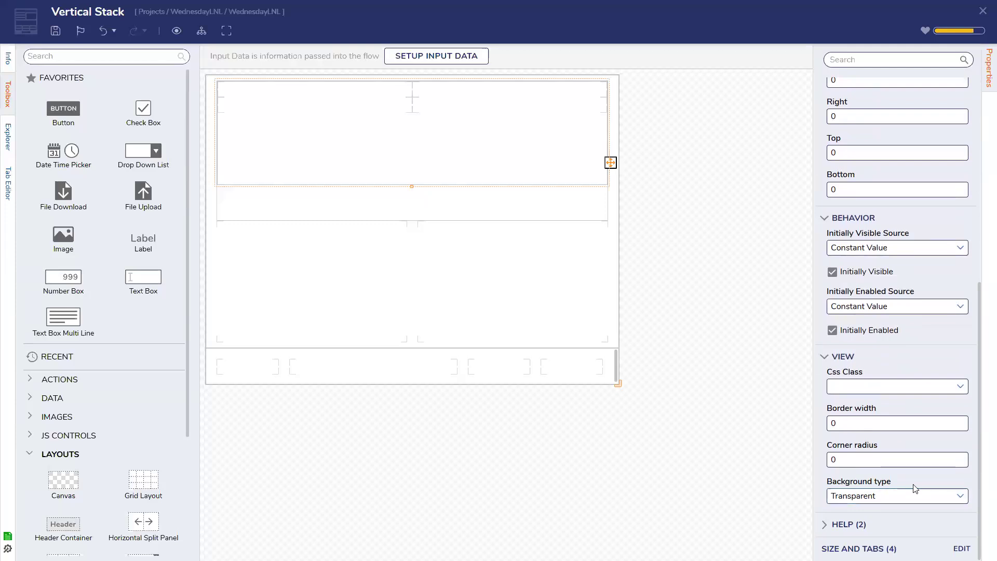
scroll(919, 489, up, 8)
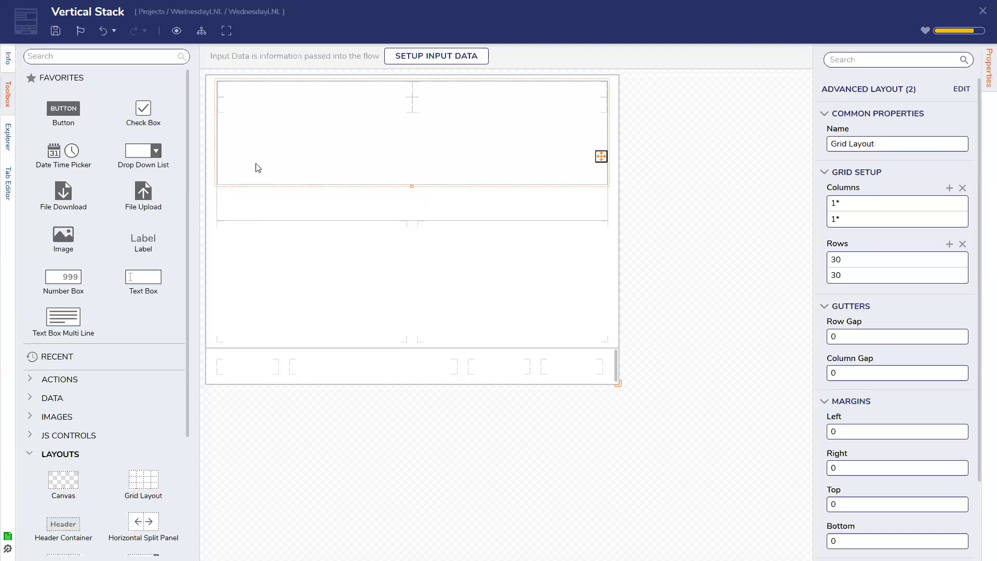
- Try a label beneath the grid layout in the vertical stack, and remove it
drag(150, 258, 262, 207)
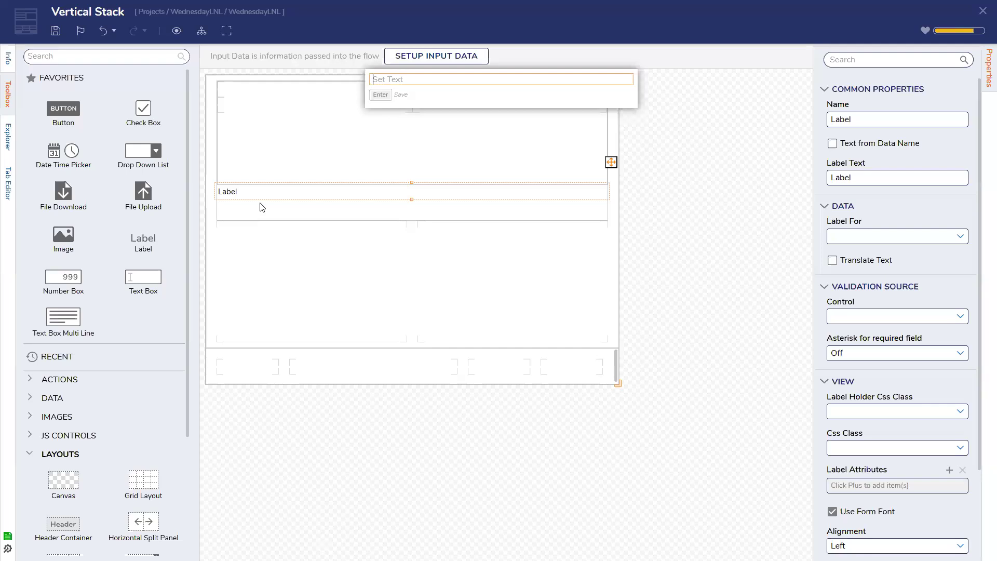
click(267, 199)
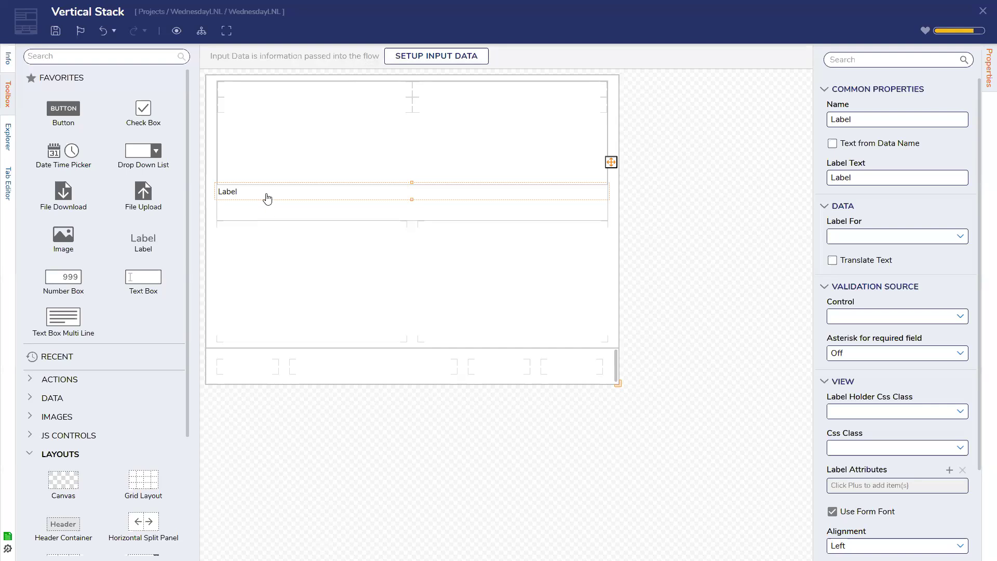
click(266, 198)
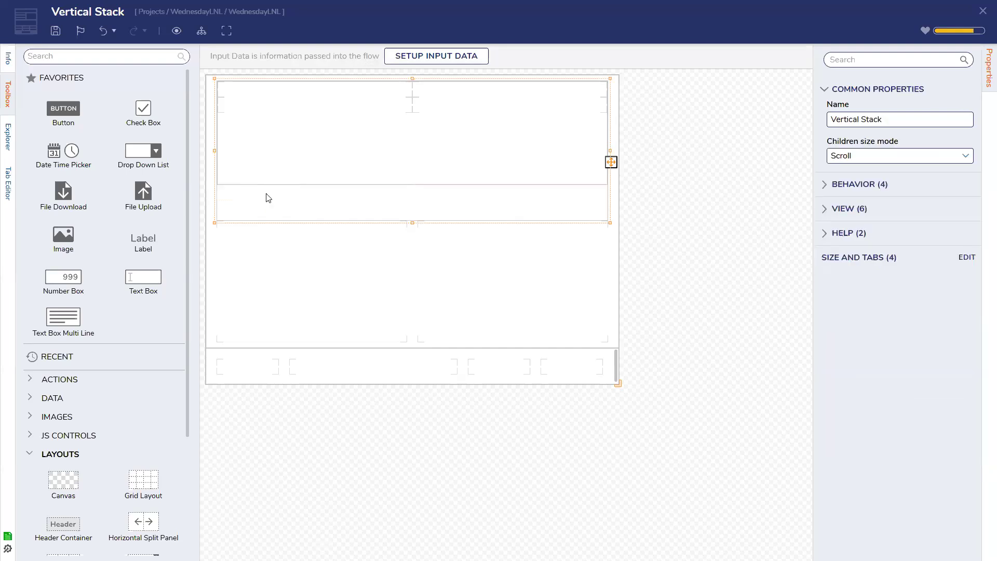
- Set the grid layout's width and height to 60 in its Size and Tabs settings
click(241, 154)
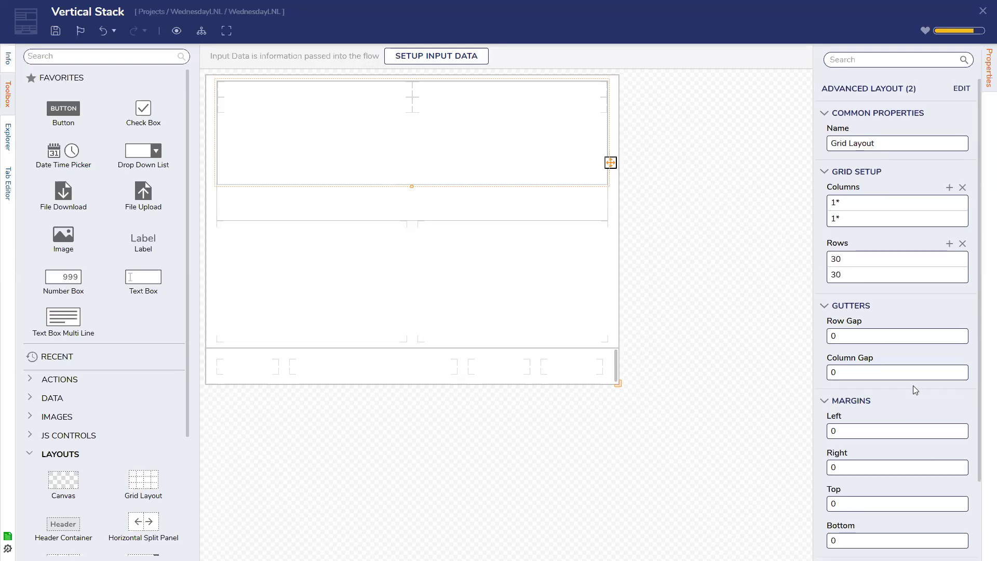
scroll(913, 385, down, 2)
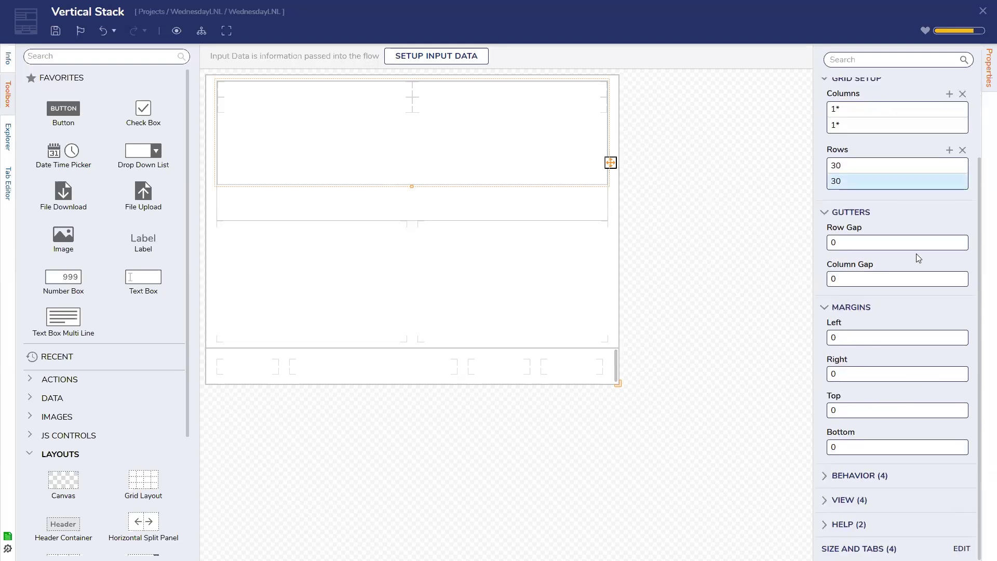
click(962, 548)
drag(461, 191, 380, 199)
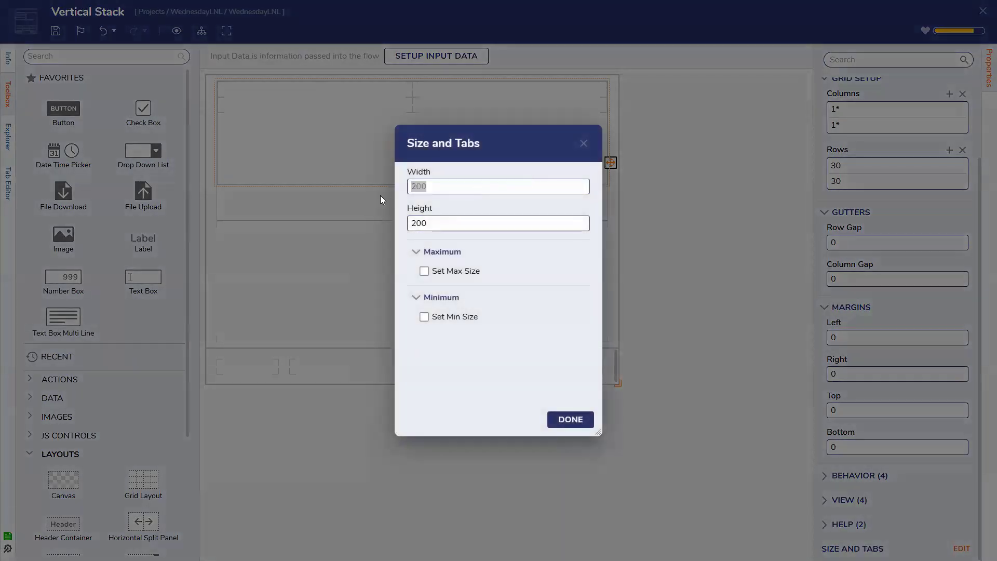
text(300)
drag(428, 185, 401, 188)
text(60)
drag(441, 222, 404, 223)
text(60)
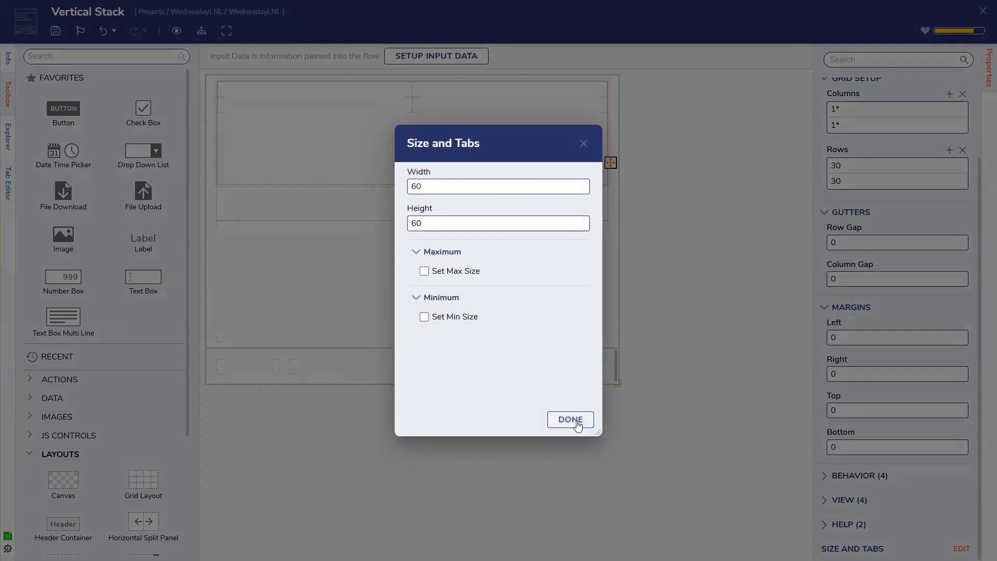
click(576, 421)
- Change the grid layout's size to a width of 200 and a height of 120
click(447, 114)
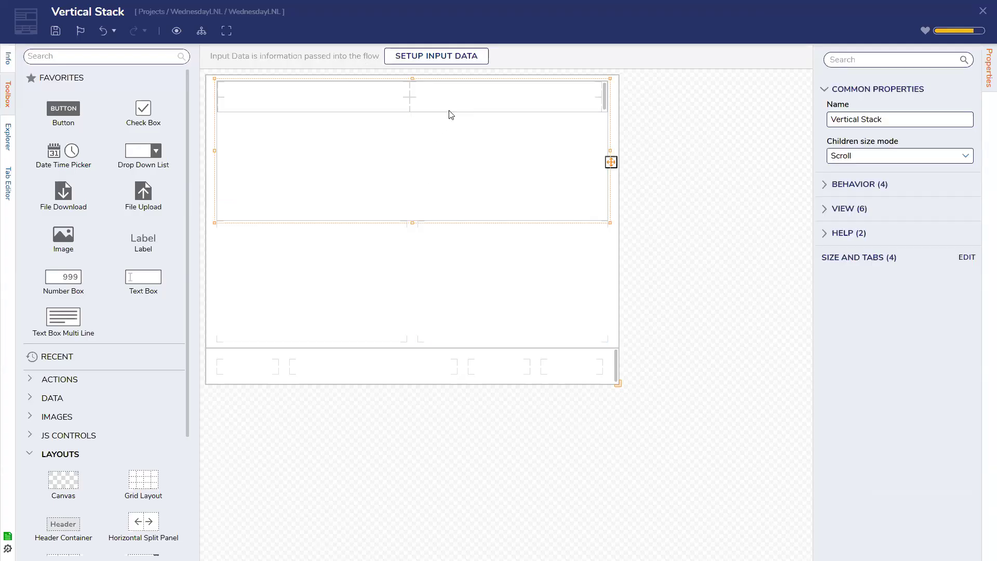
scroll(971, 462, down, 3)
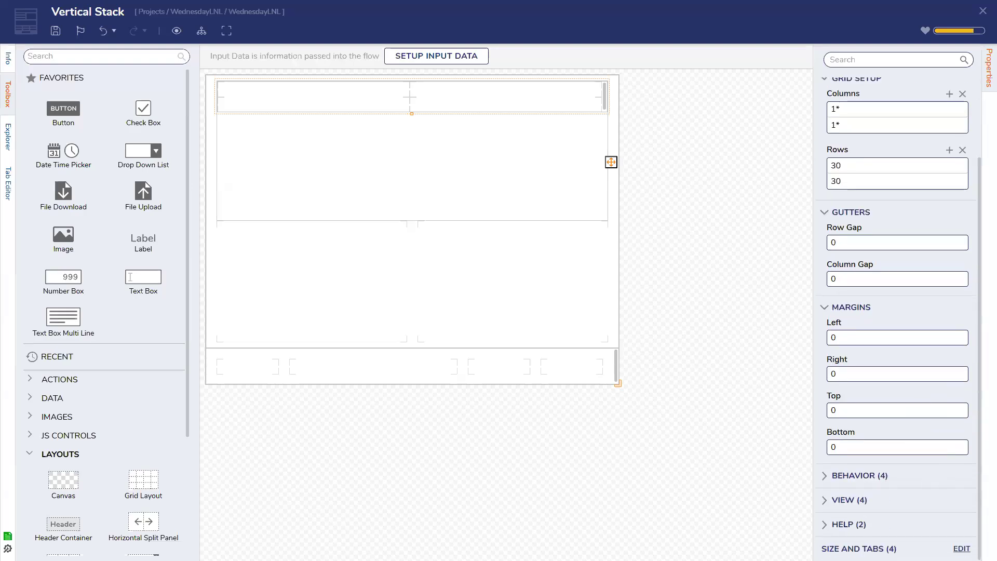
click(961, 548)
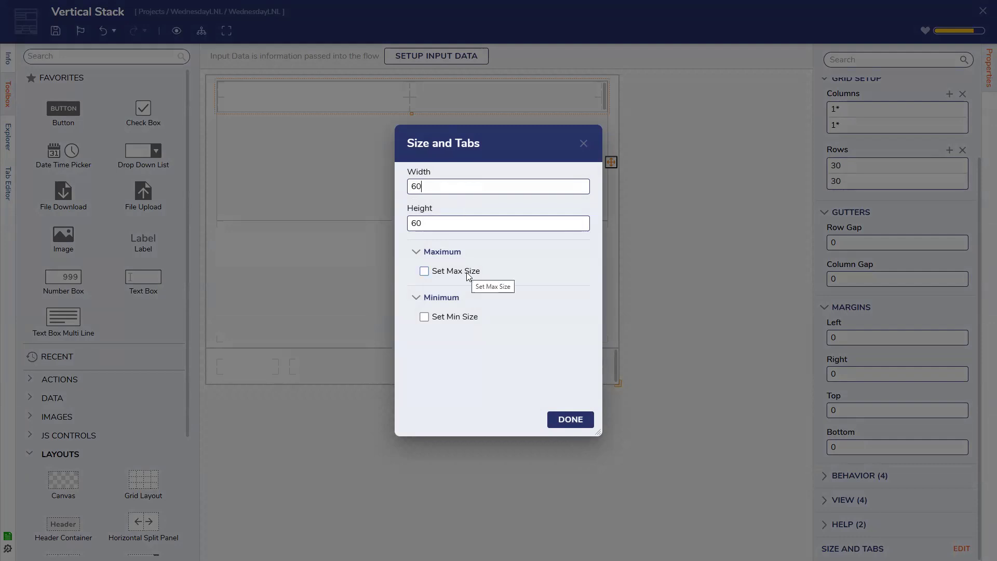
double_click(410, 187)
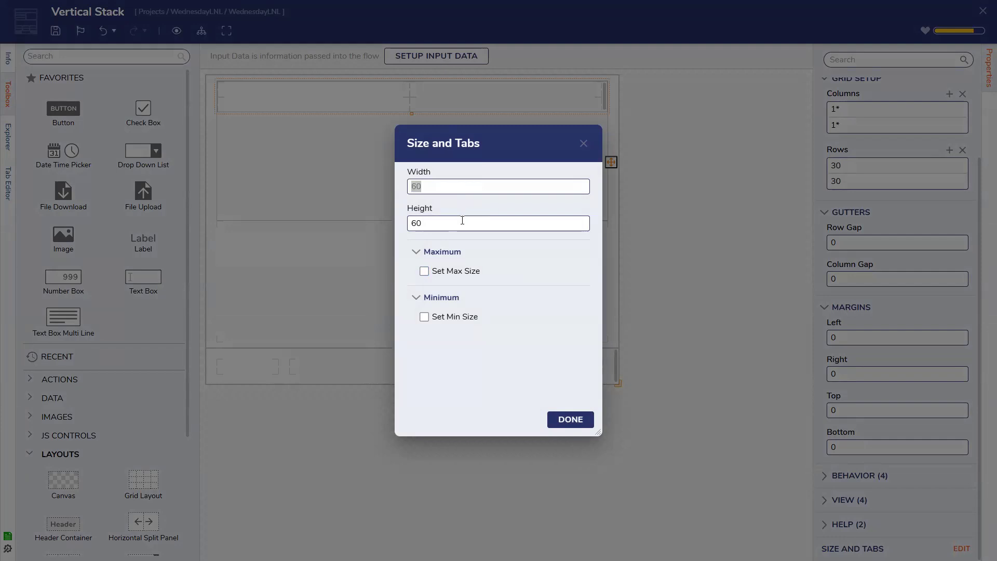
drag(416, 186, 415, 190)
text(200)
click(445, 222)
text(120)
click(569, 419)
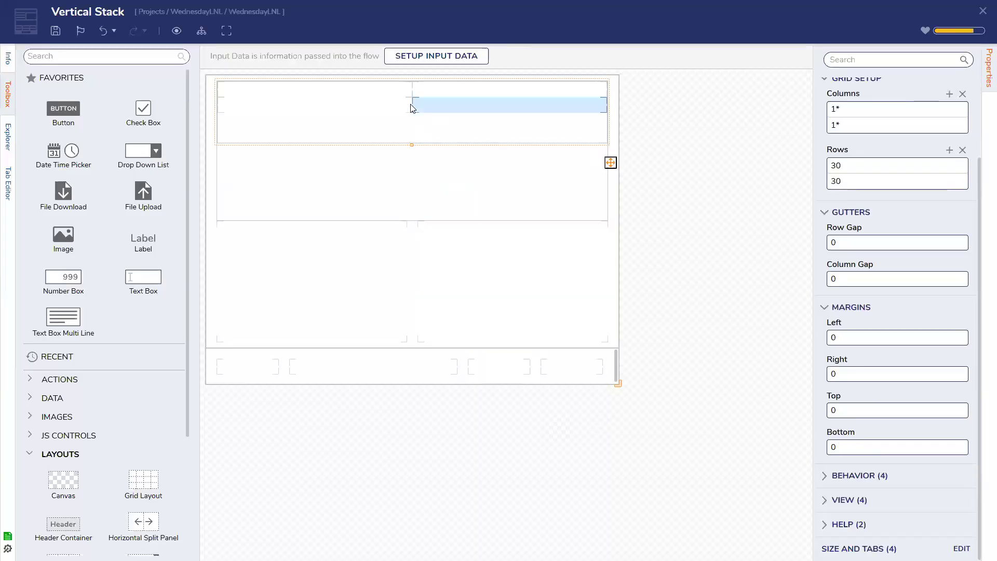
- Compare the vertical stack's properties with those of the grid layout inside it
click(347, 196)
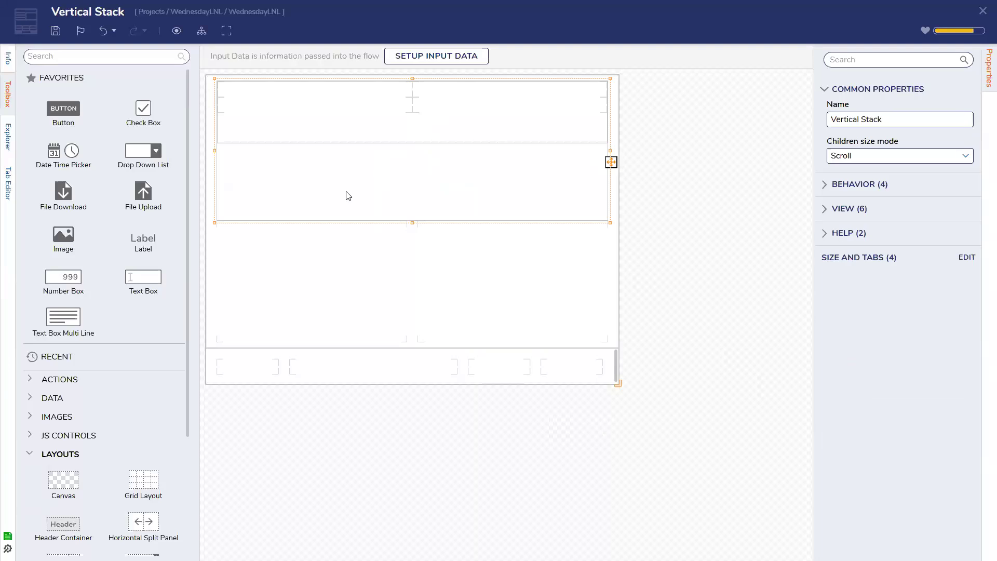
click(427, 117)
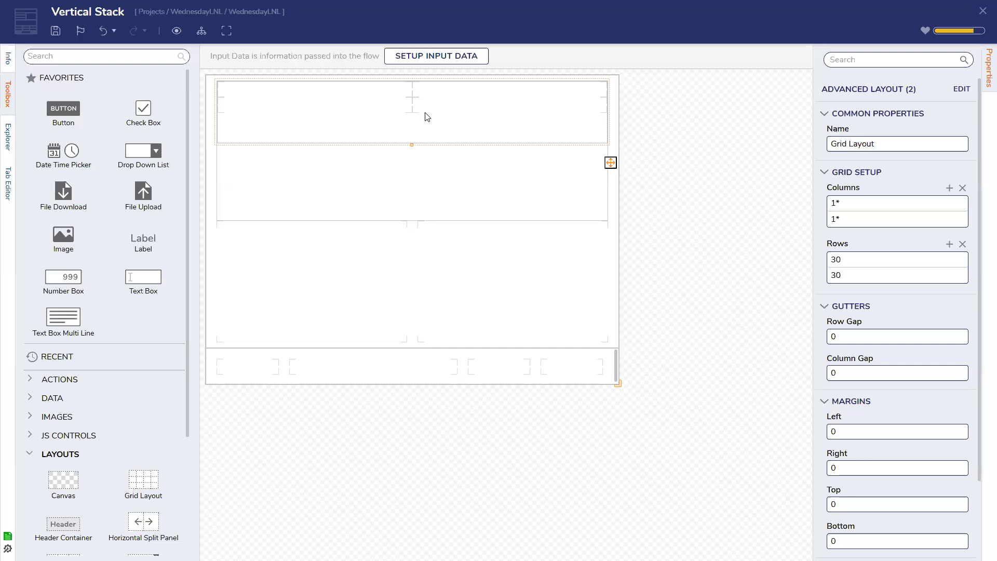
click(425, 160)
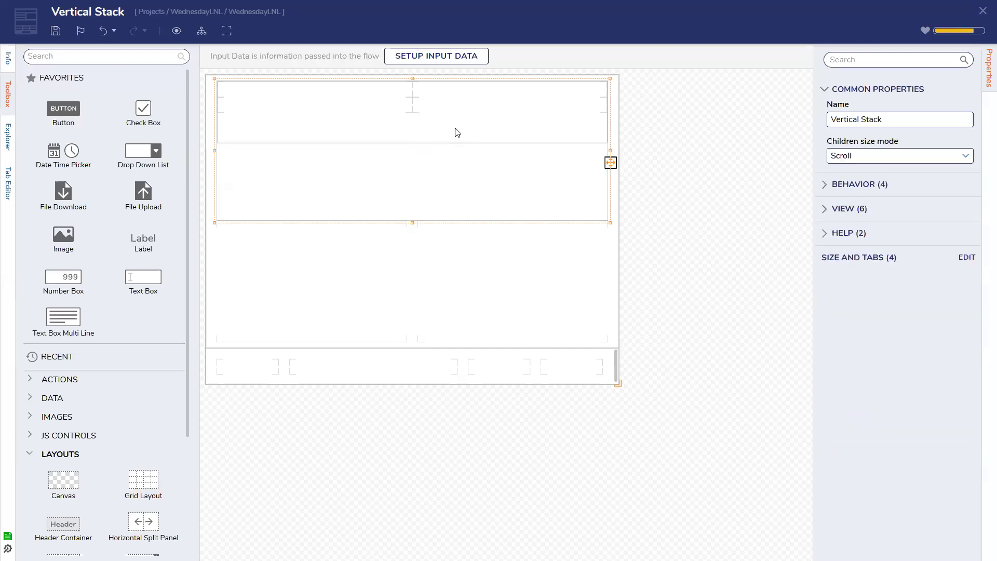
click(549, 204)
scroll(939, 452, down, 2)
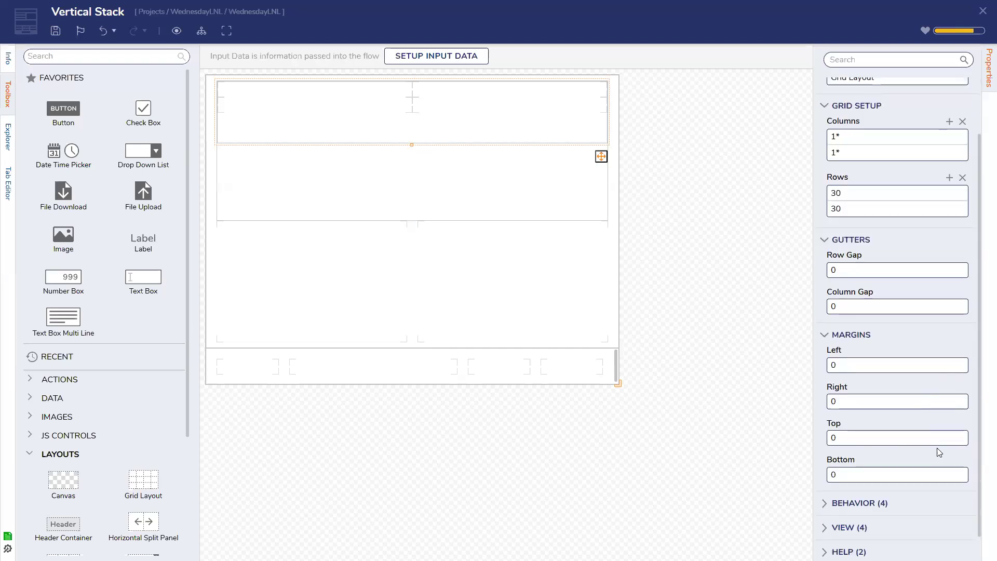
scroll(940, 452, down, 1)
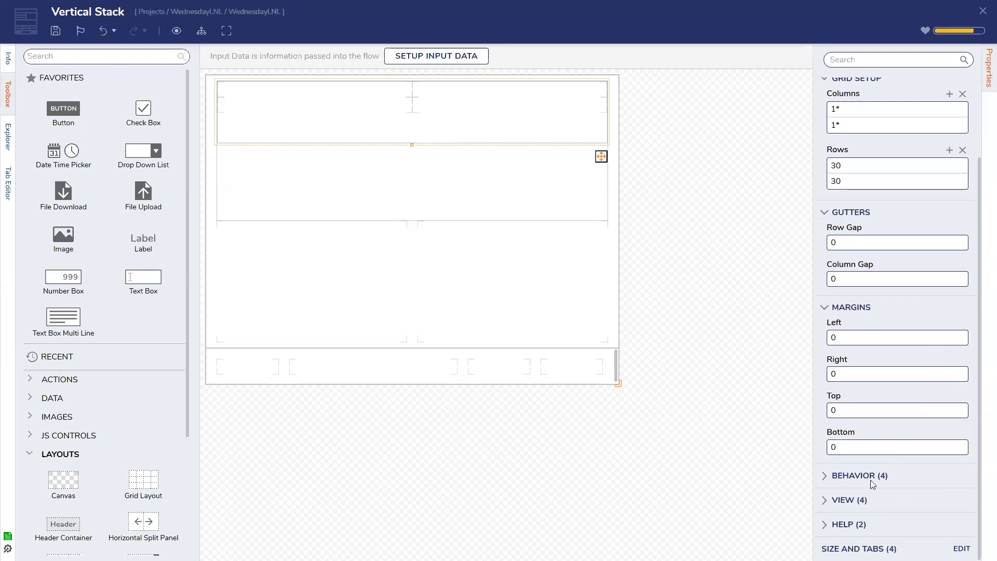
scroll(870, 480, up, 3)
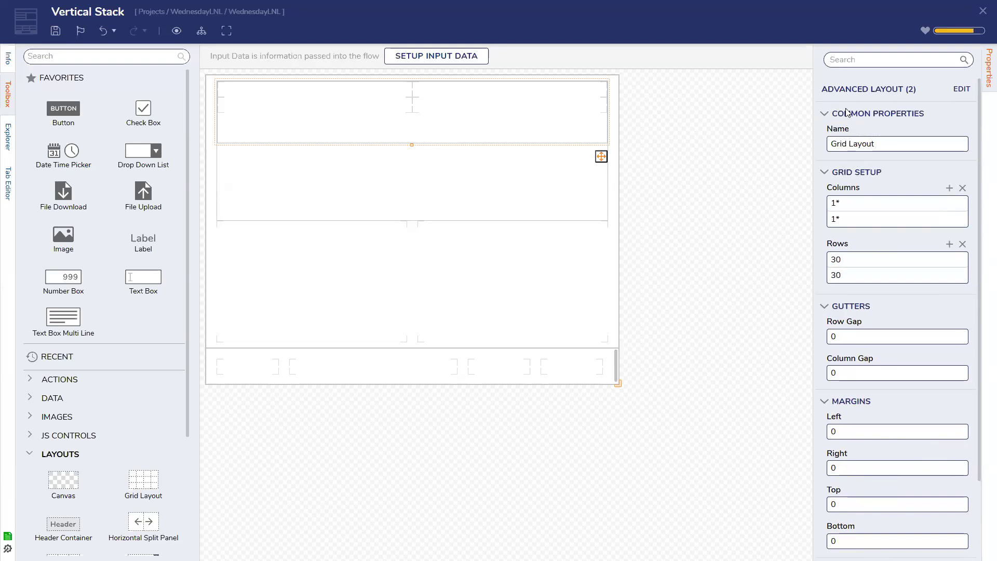
scroll(892, 478, down, 3)
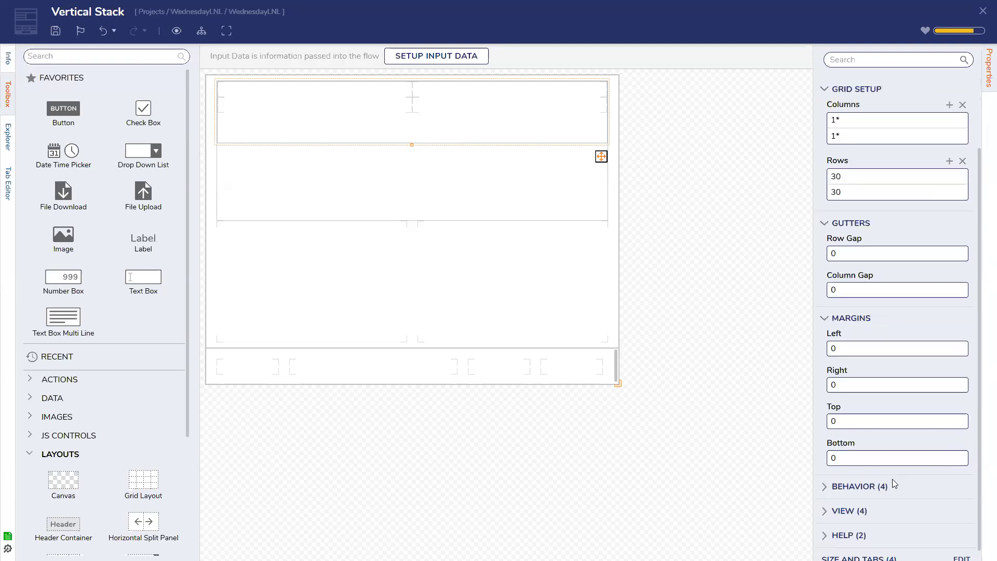
scroll(892, 478, down, 1)
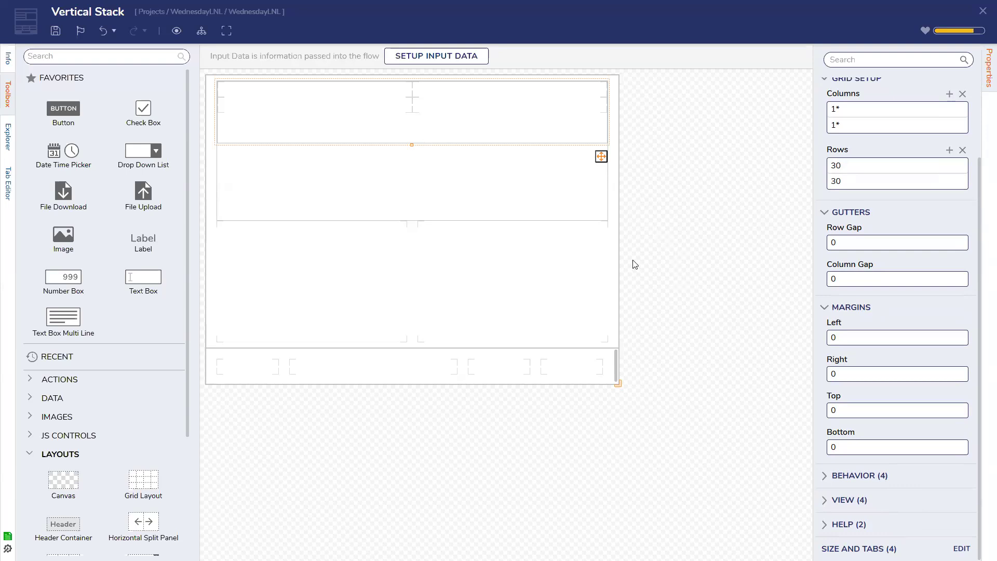
- Delete the grid layout and the vertical stack that contained it
click(328, 135)
key(Delete)
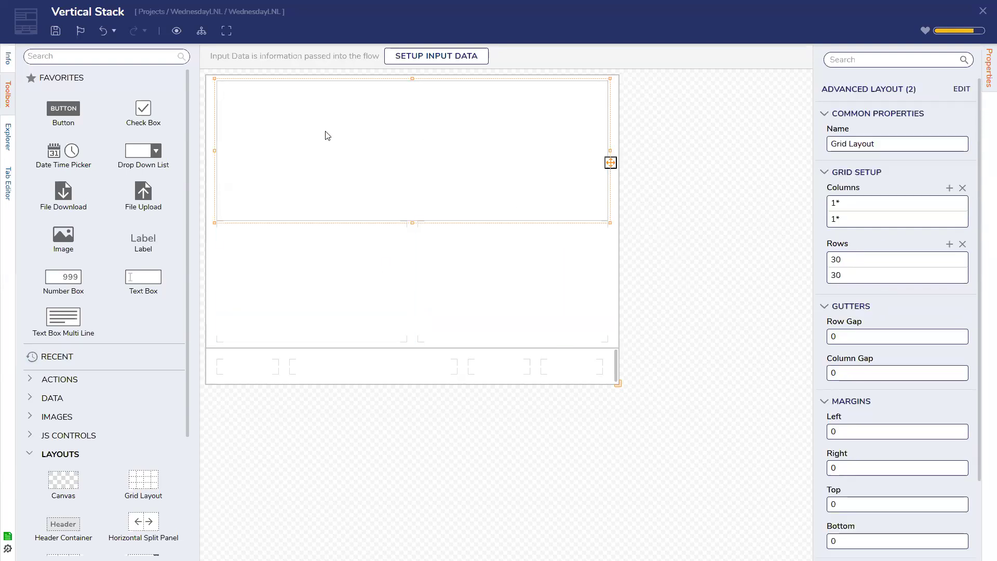
key(ctrl+z)
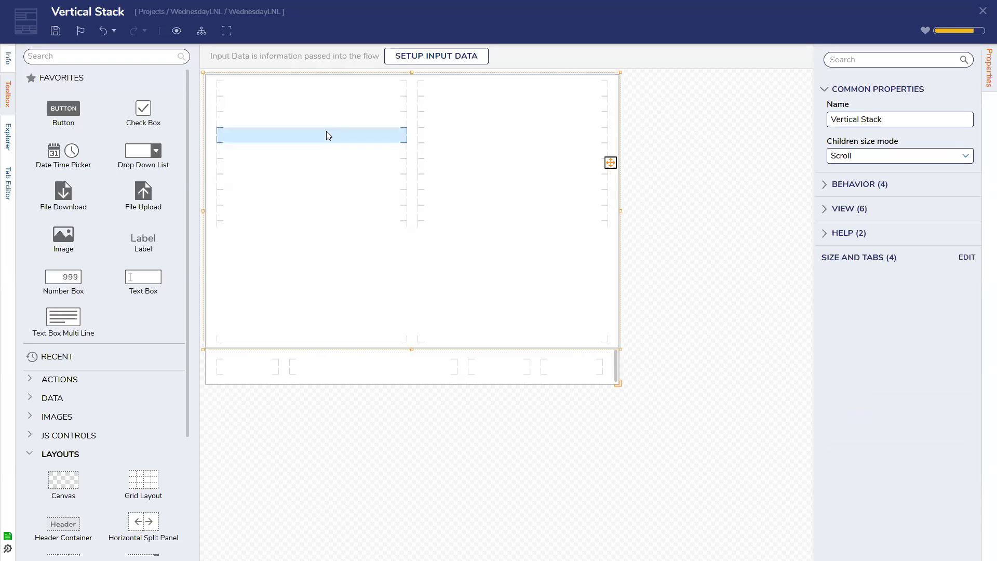
- Save the form without notes and close the form designer
click(55, 30)
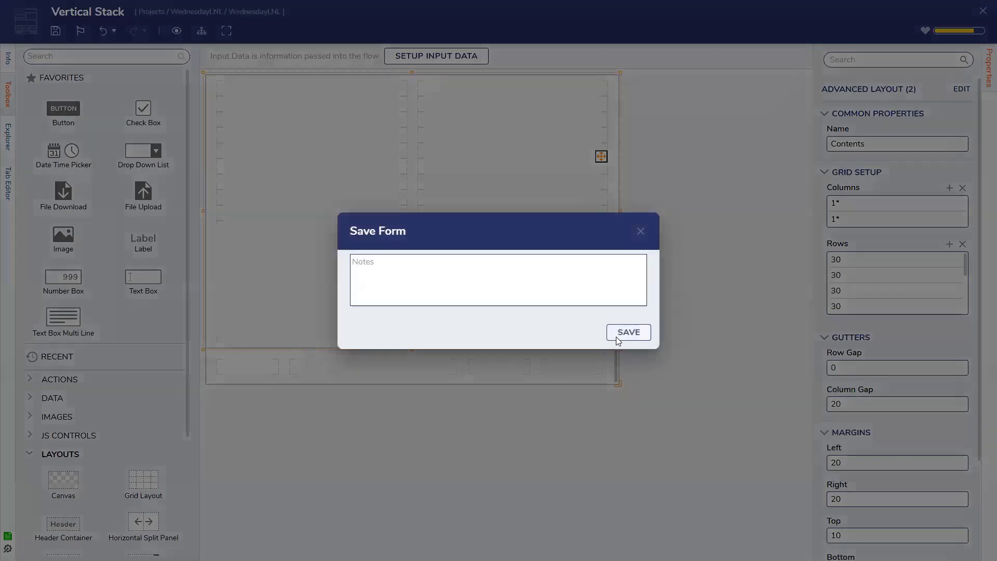
click(616, 336)
click(983, 11)
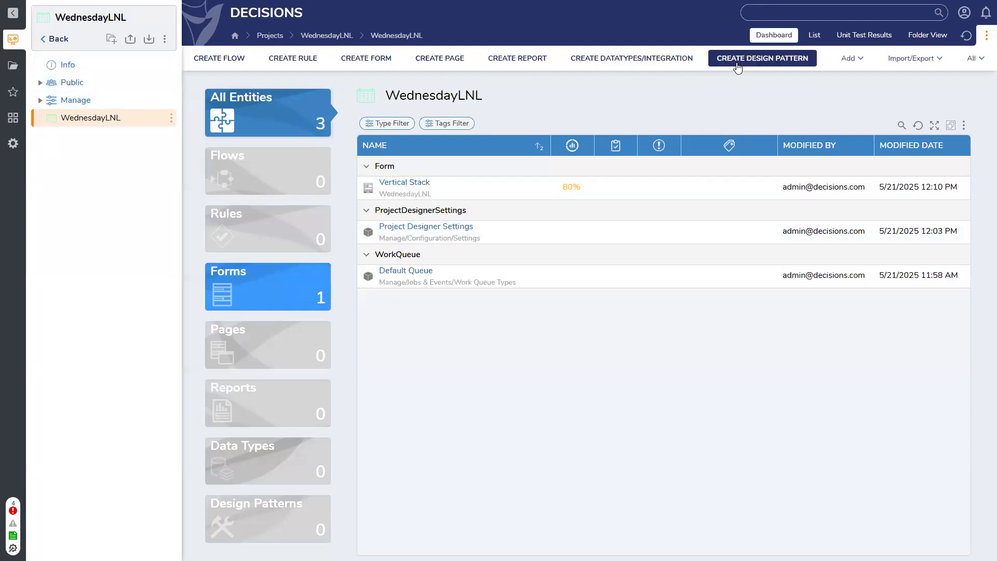
- Start creating types from JSON and enter a structure with Traveller (Name, Age, Citizen), Destination, DurationInDays and a list of three CarryonItems strings
click(658, 62)
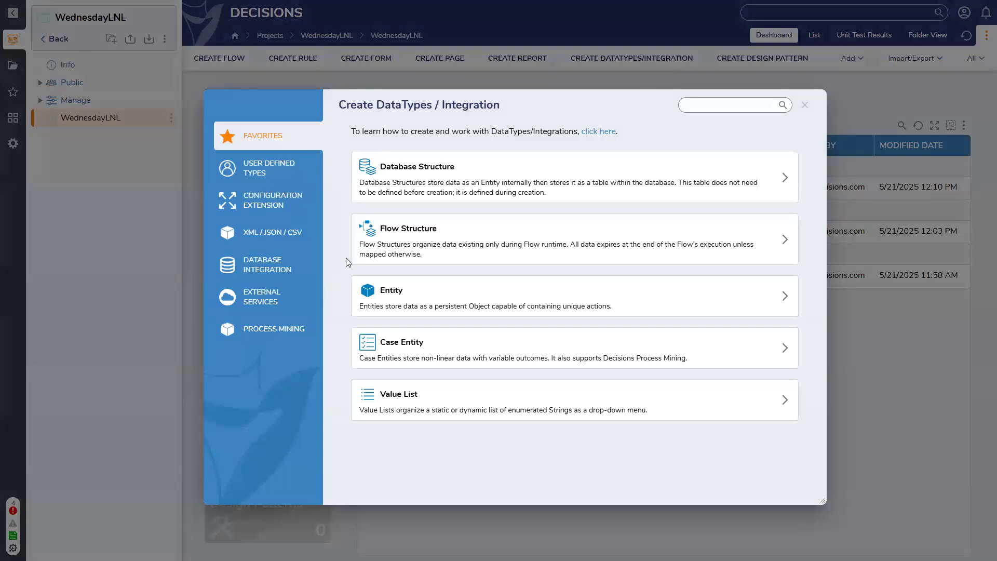
click(266, 232)
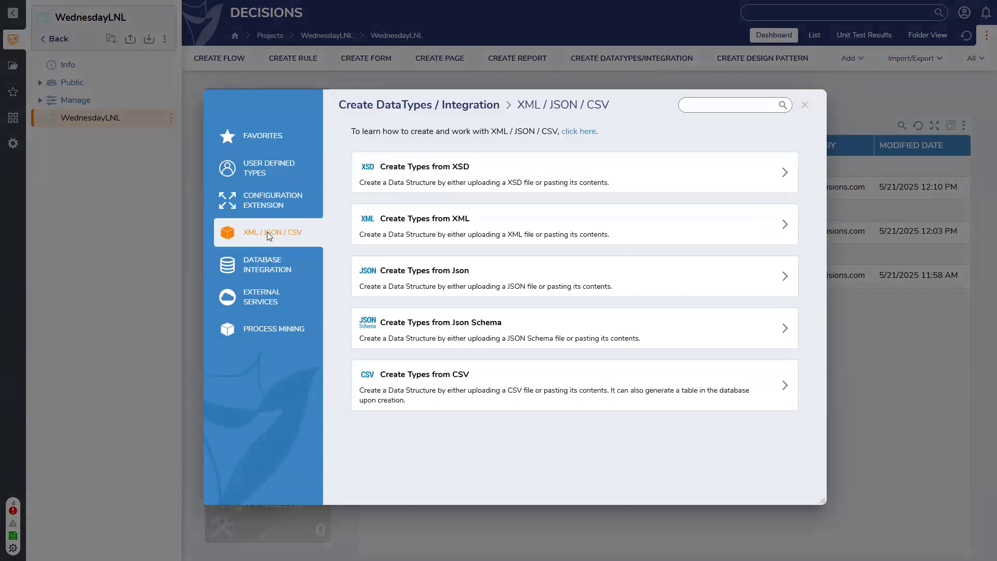
click(468, 273)
click(512, 271)
click(409, 294)
text({   "Traveller": {     "Name": "StringValue",     "Age": 0,     "Citizen": false   },   "Destination": "StringValue",   "DurationInDays": 0,   "CarryonItems": [     "StringValue",     "StringValue",     "StringValue"   ] })
click(392, 313)
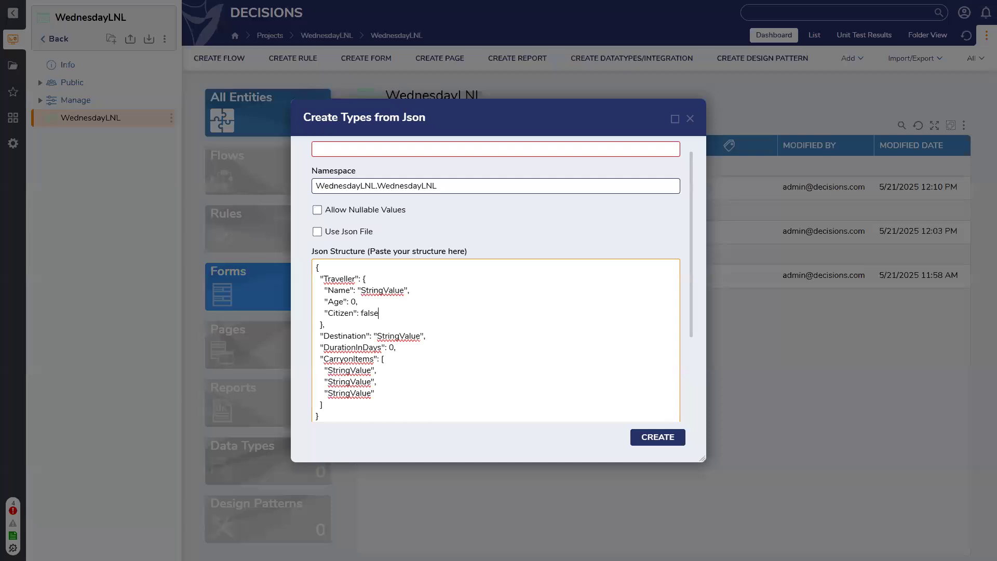
- Name the new JSON data type TravelInformation, keeping the WednesdayLNL.WednesdayLNL namespace
click(347, 154)
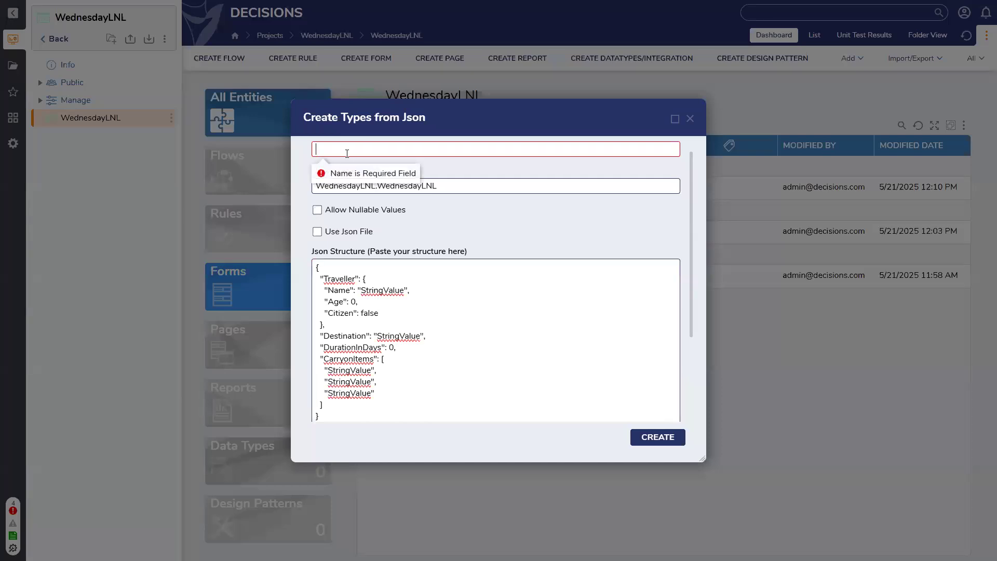
text(Trav)
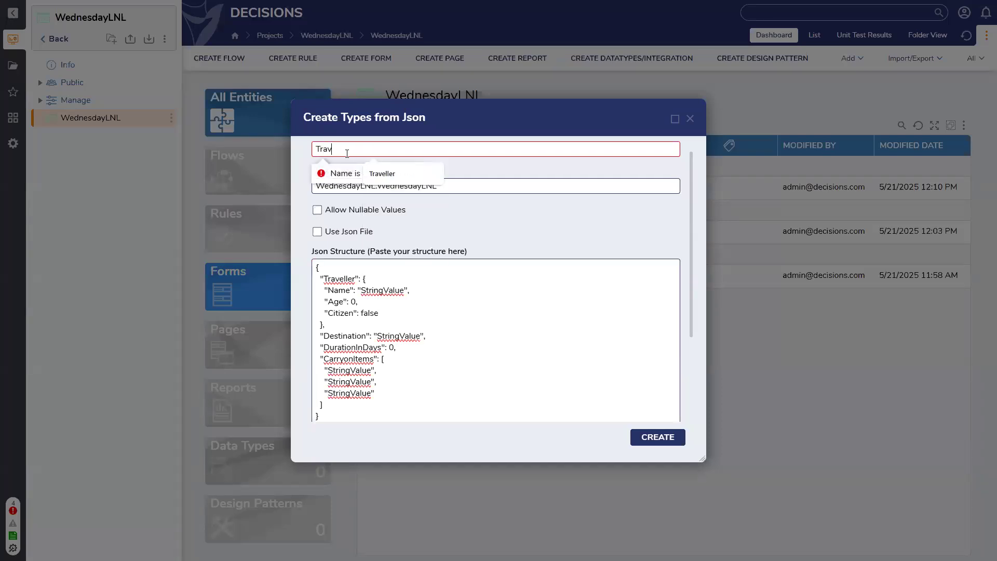
text(ellnforma)
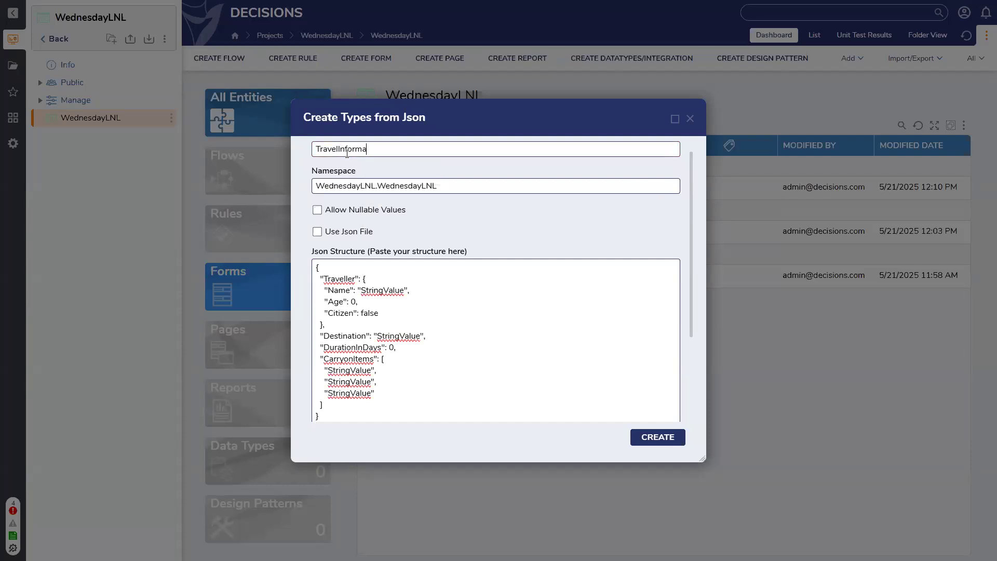
text(tion)
click(340, 150)
- Review the member values in the pasted JSON structure and create the data types without generating steps for Traveller
click(427, 307)
scroll(433, 371, down, 1)
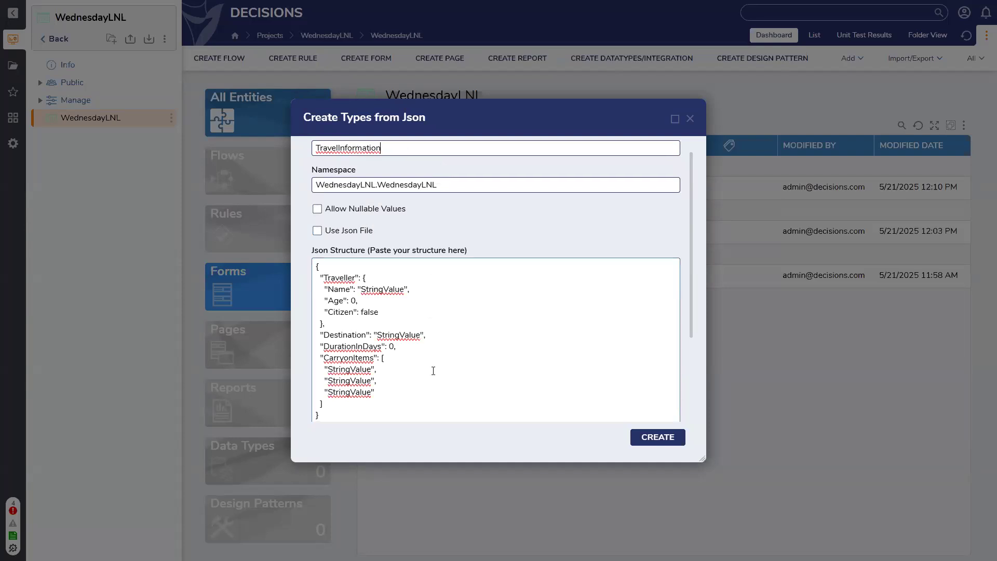
click(390, 302)
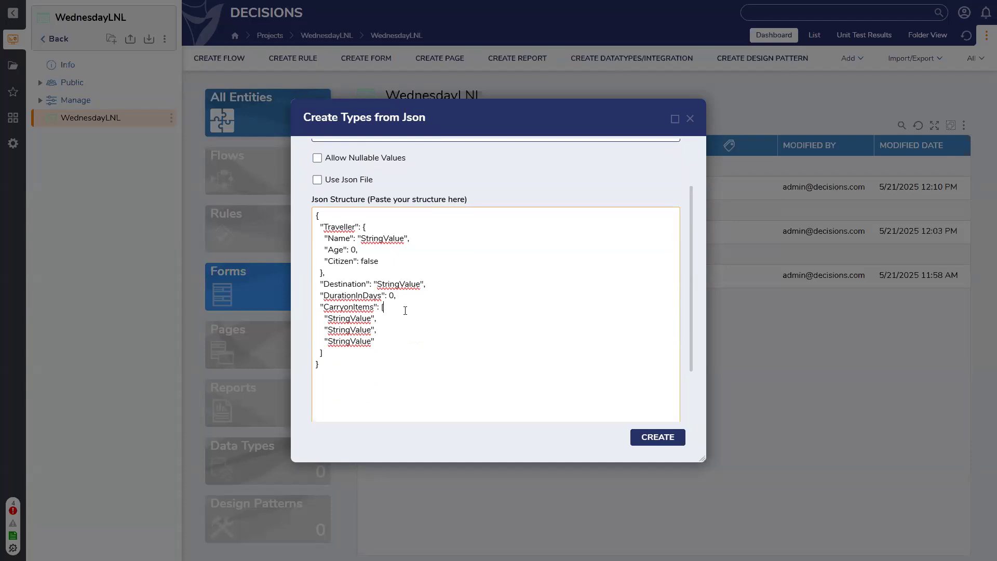
drag(347, 249, 352, 249)
click(354, 250)
text(,)
drag(407, 284, 406, 292)
click(392, 297)
scroll(431, 302, down, 2)
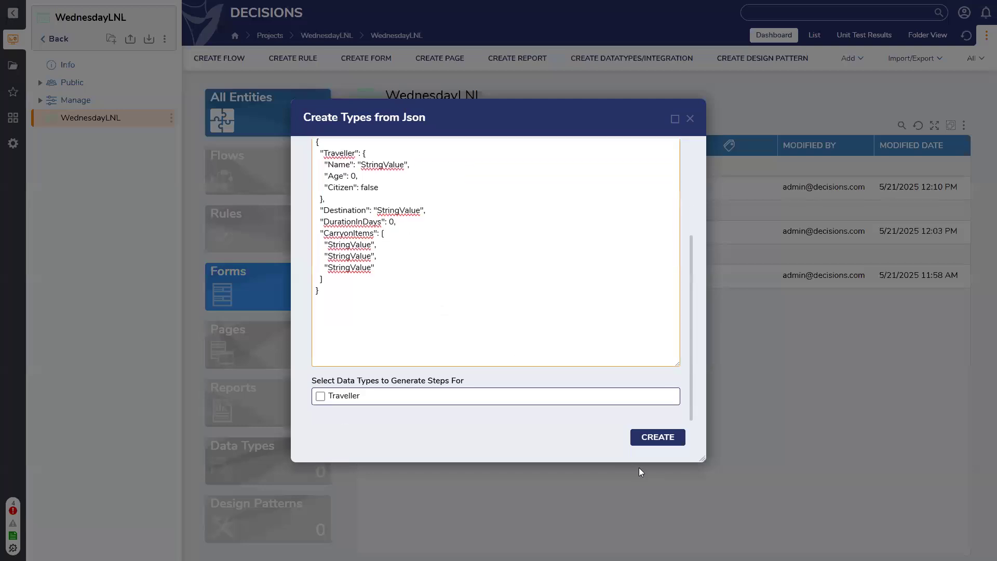
click(654, 442)
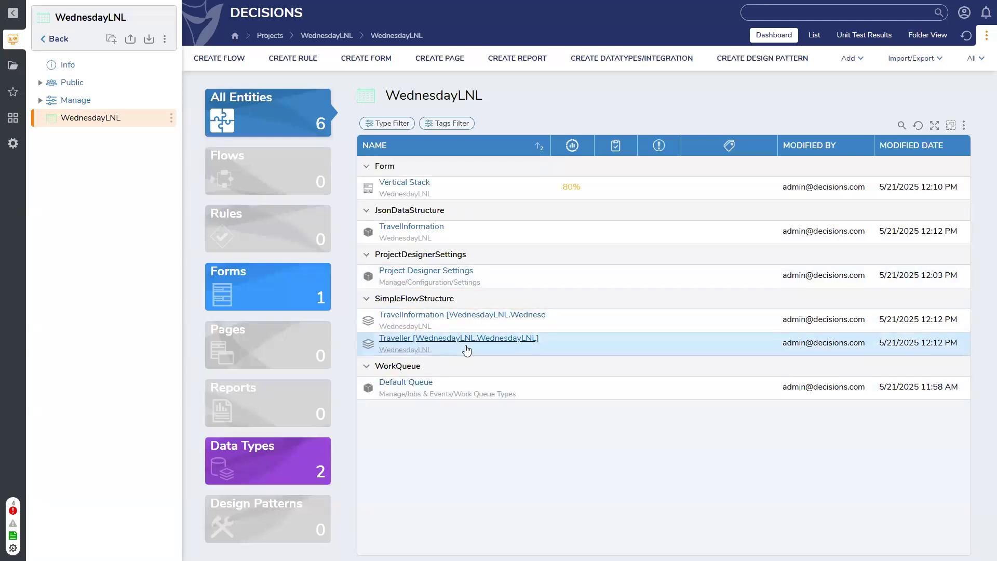
- Rename the Traveller member of the TravelInformation flow structure to Traveler and save the structure
click(472, 314)
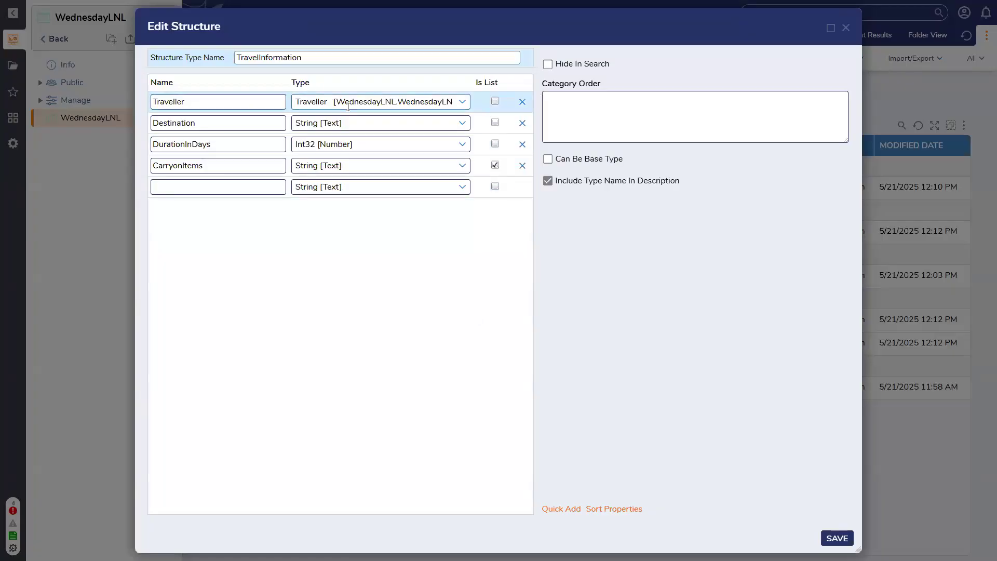
click(177, 102)
key(BackSpace)
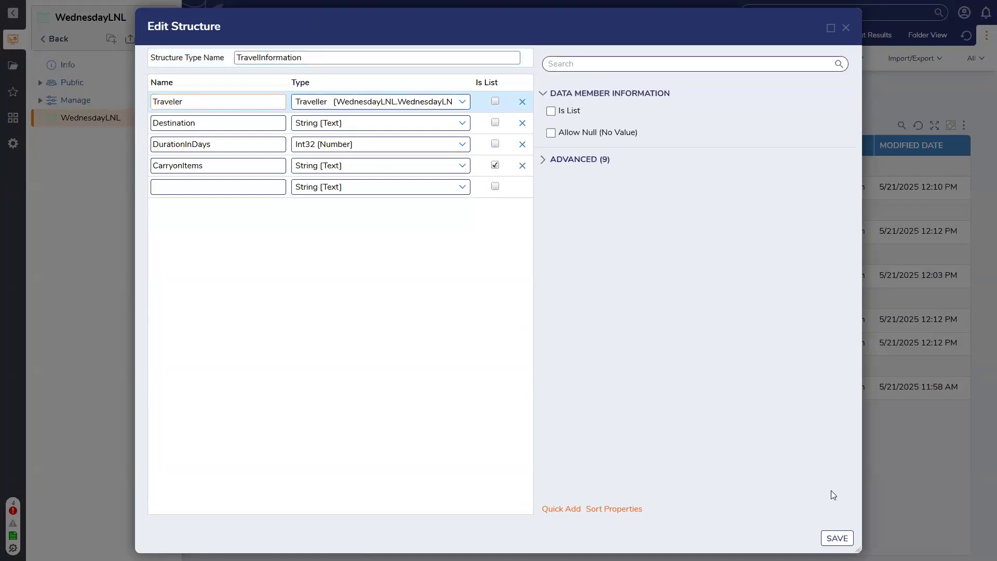
click(836, 538)
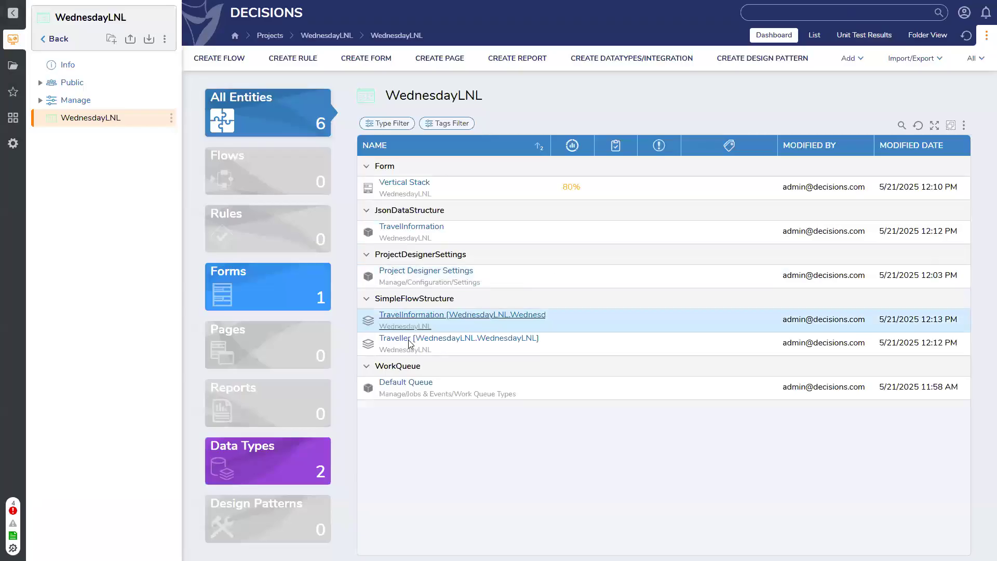
- Examine the members and types of the Traveller structure, then close it without changes
click(410, 341)
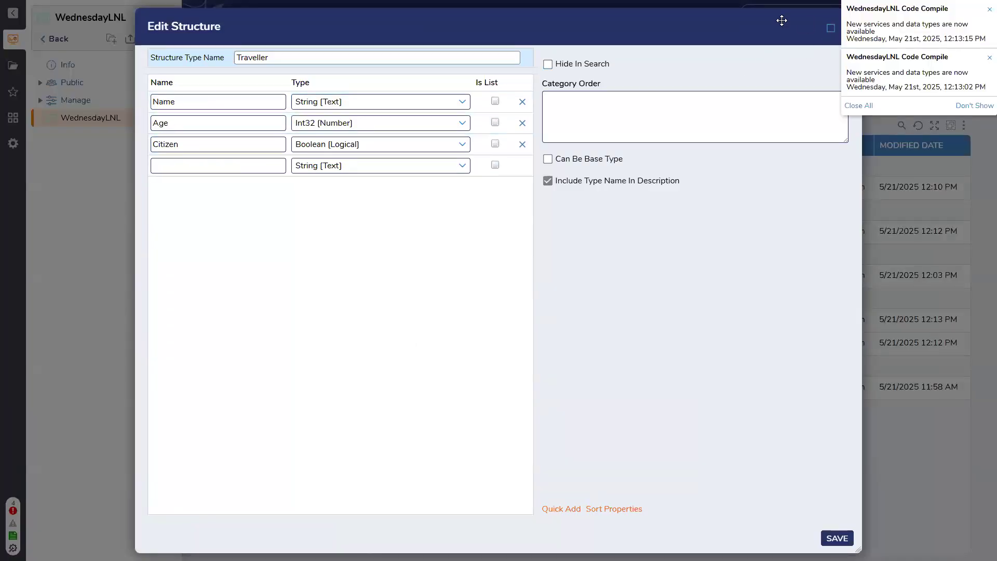
drag(766, 23, 739, 24)
click(815, 32)
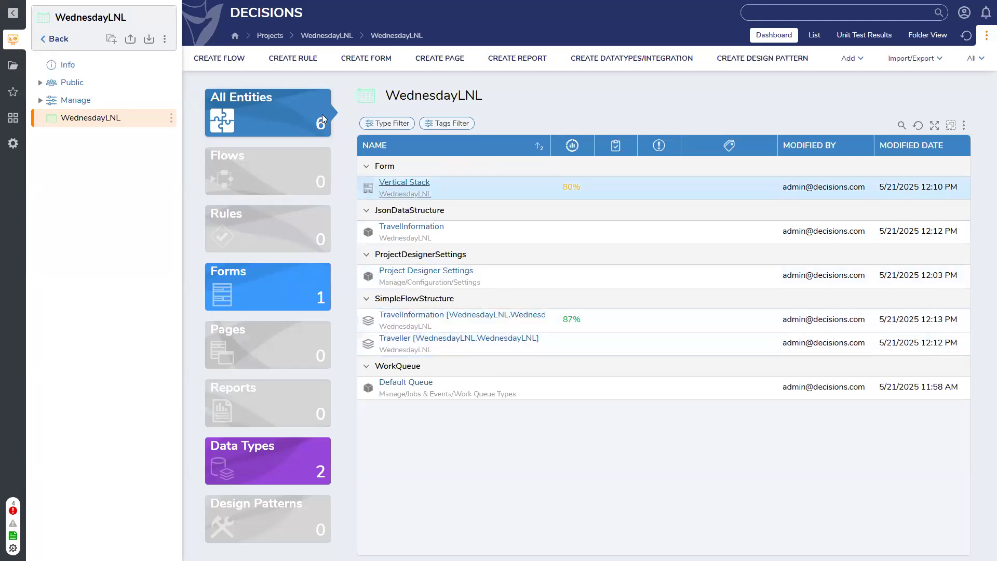
- Create a new Flow named JSON in the WednesdayLNL folder
click(230, 69)
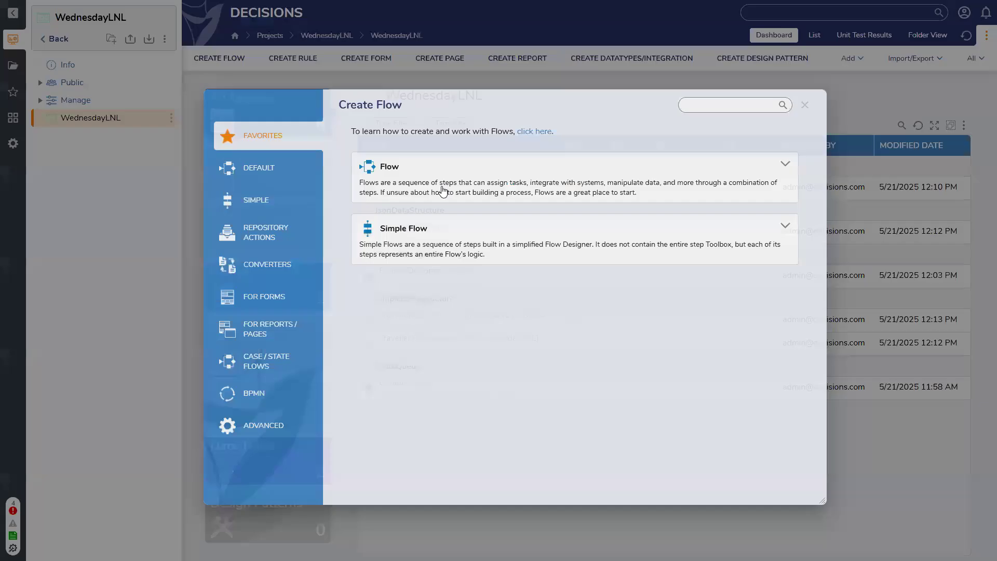
text(JSON)
key(Return)
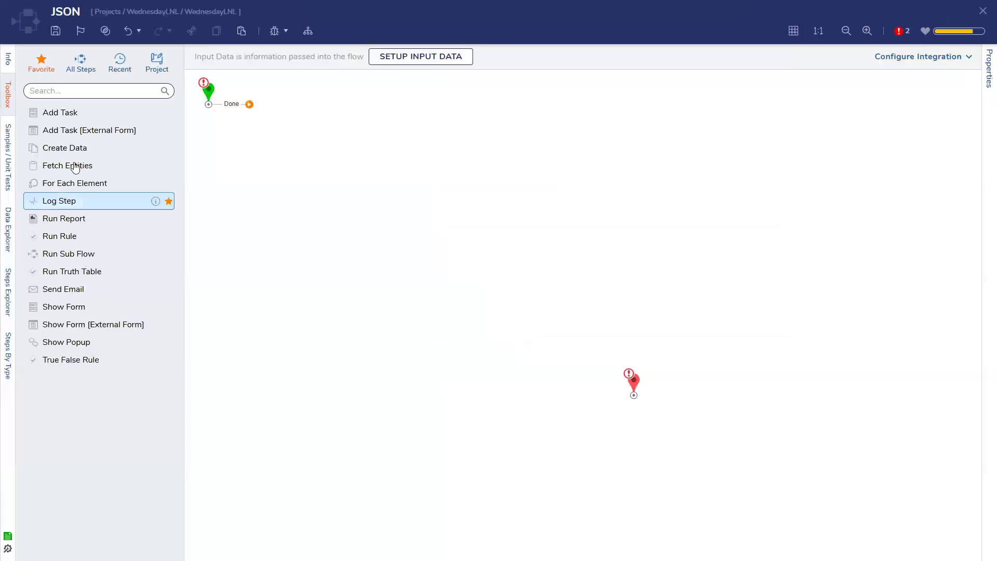
- Move the end step up near the start step and add a Create Data step directly after the start
click(81, 62)
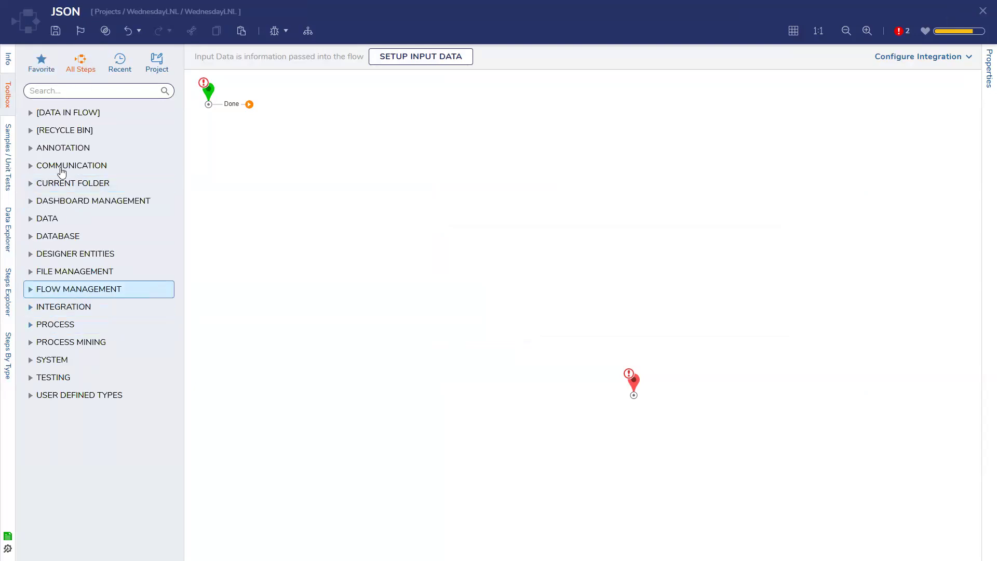
drag(634, 393, 502, 128)
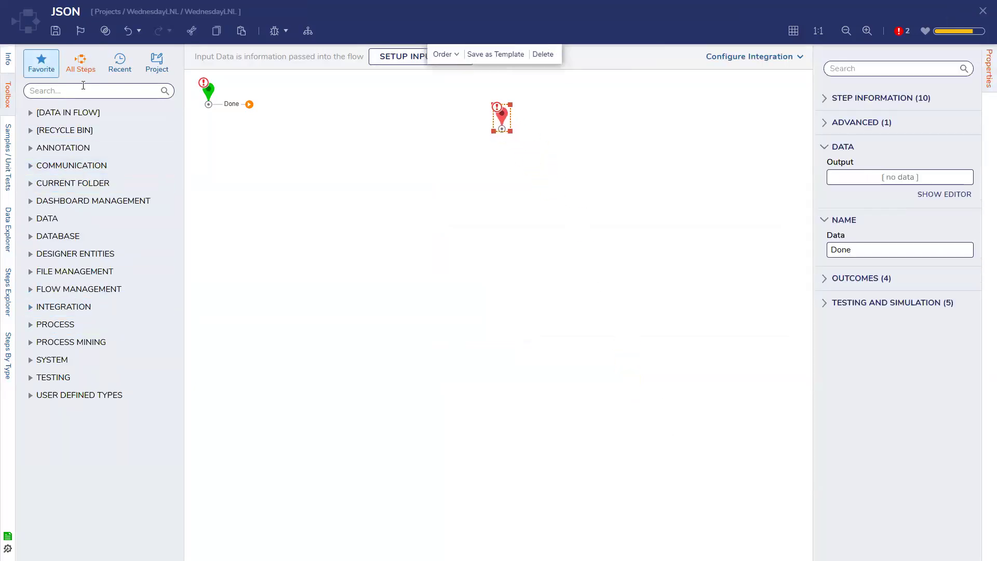
click(41, 63)
drag(75, 150, 172, 106)
- Search the Create Data step's type choices for travel, then close its data editor without adding anything
click(944, 206)
text(travel)
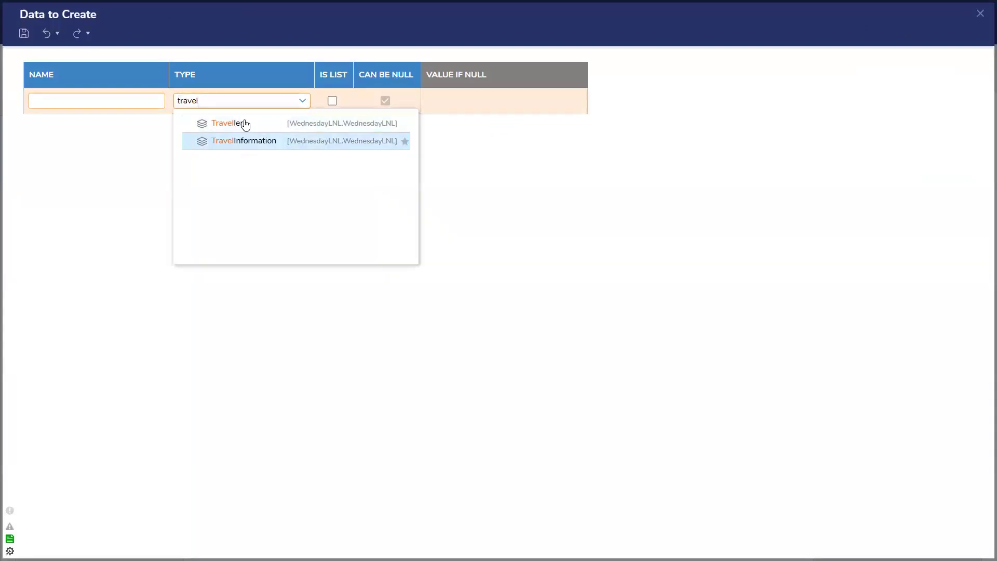
click(980, 13)
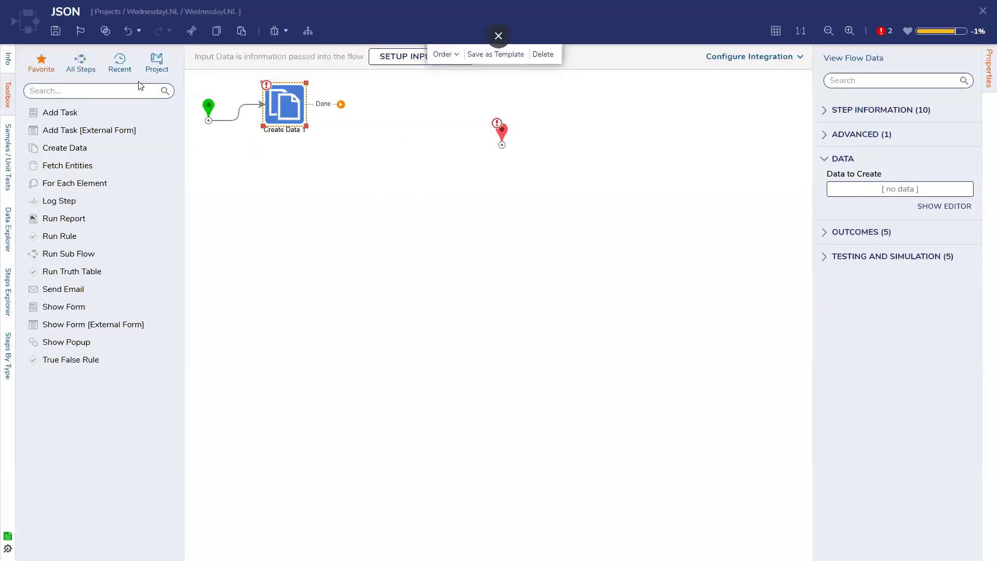
- Find the JSON steps and add Json Serialize beside Create Data, with Json Deserialize below it
click(83, 67)
click(73, 90)
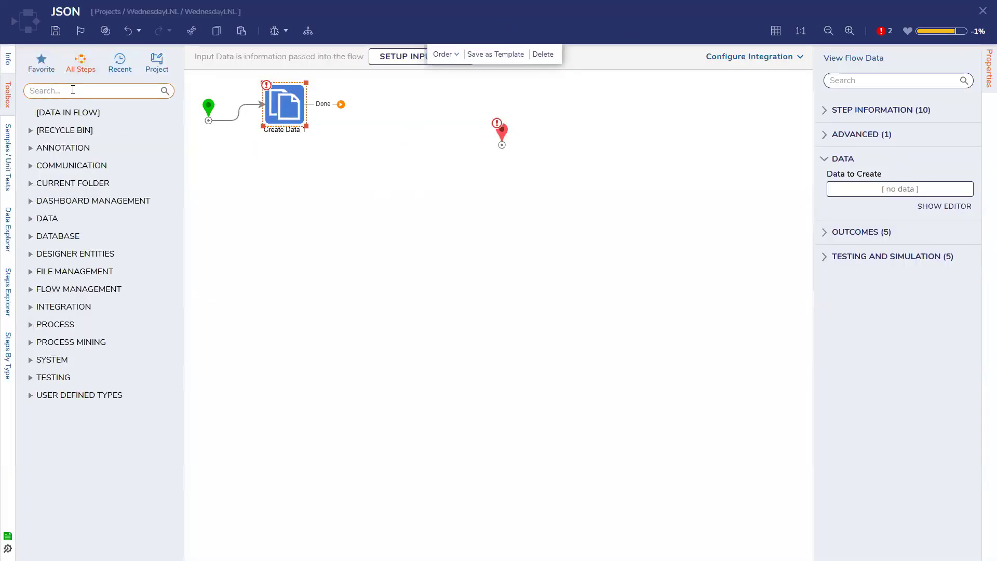
text(json)
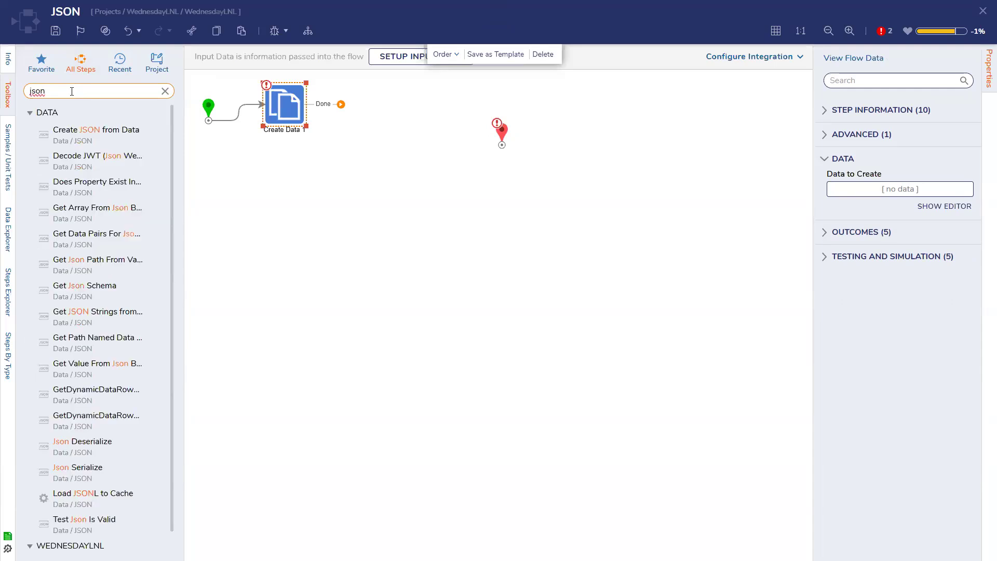
scroll(130, 332, down, 1)
drag(94, 445, 351, 327)
drag(85, 422, 434, 224)
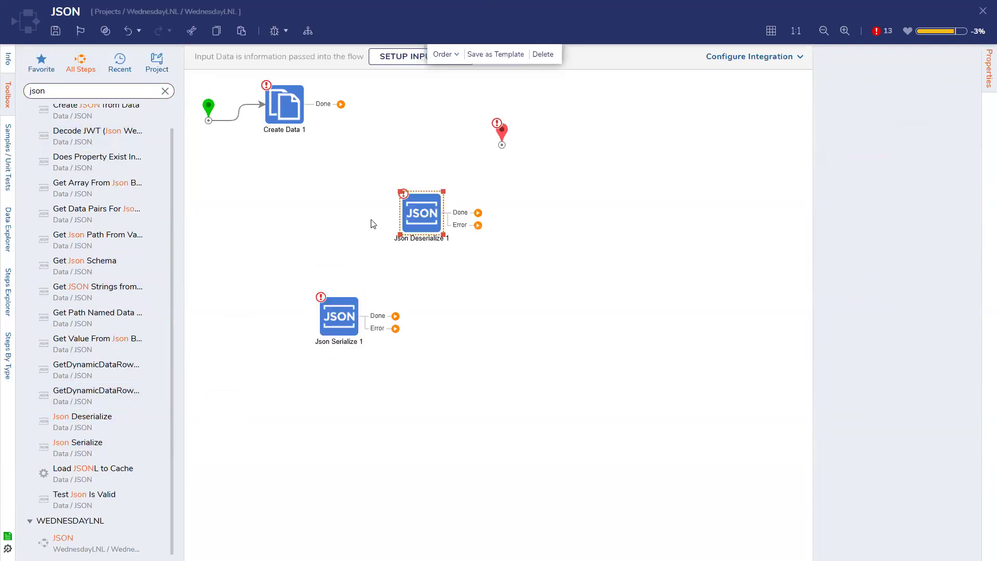
drag(341, 313, 417, 121)
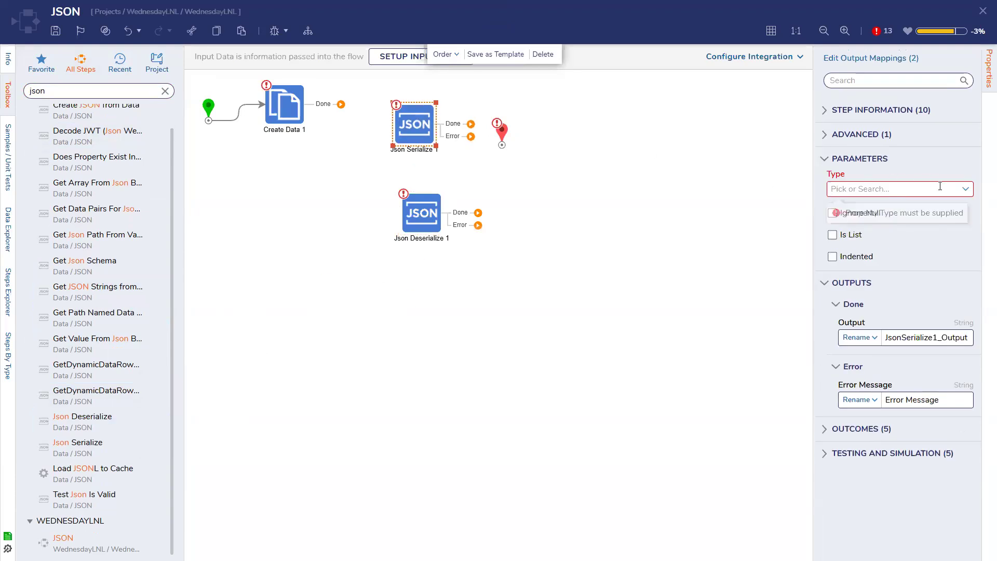
- Set the Json Serialize step's type to TravelInformation from the WednesdayLNL folder
click(965, 188)
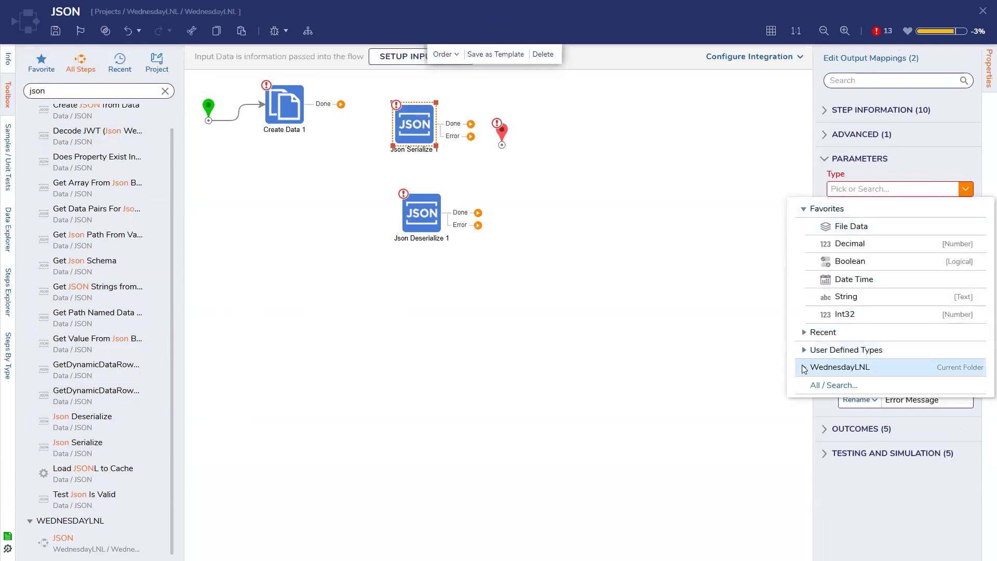
click(804, 367)
click(820, 384)
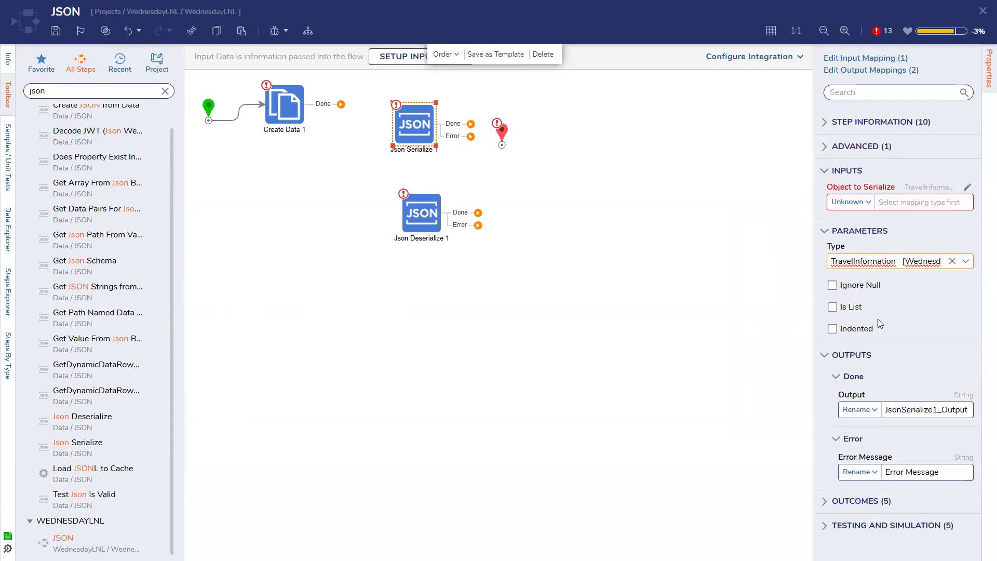
- Map Object to Serialize as Build Data, and map its Traveler member as Build Data too
click(869, 209)
click(842, 254)
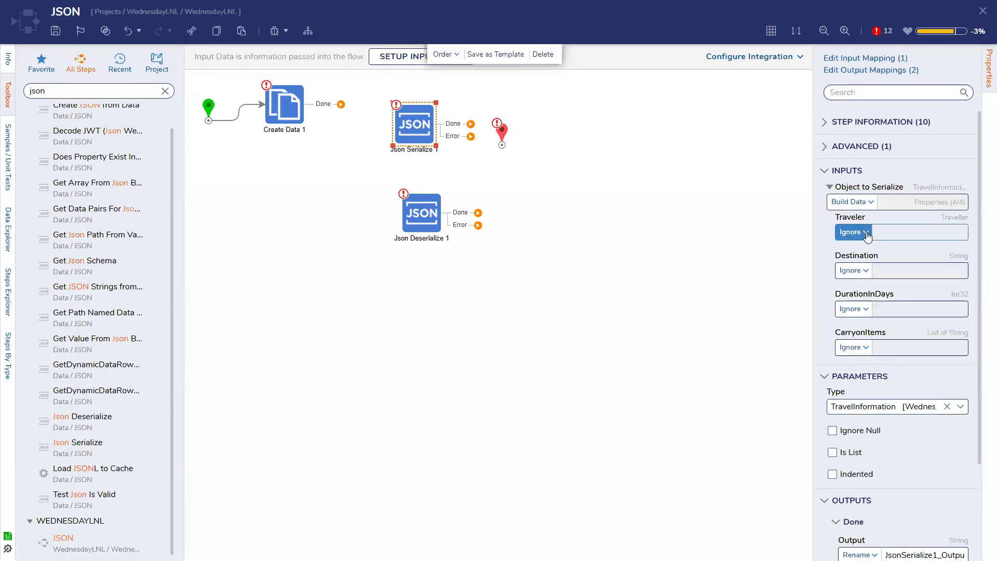
click(863, 232)
click(856, 303)
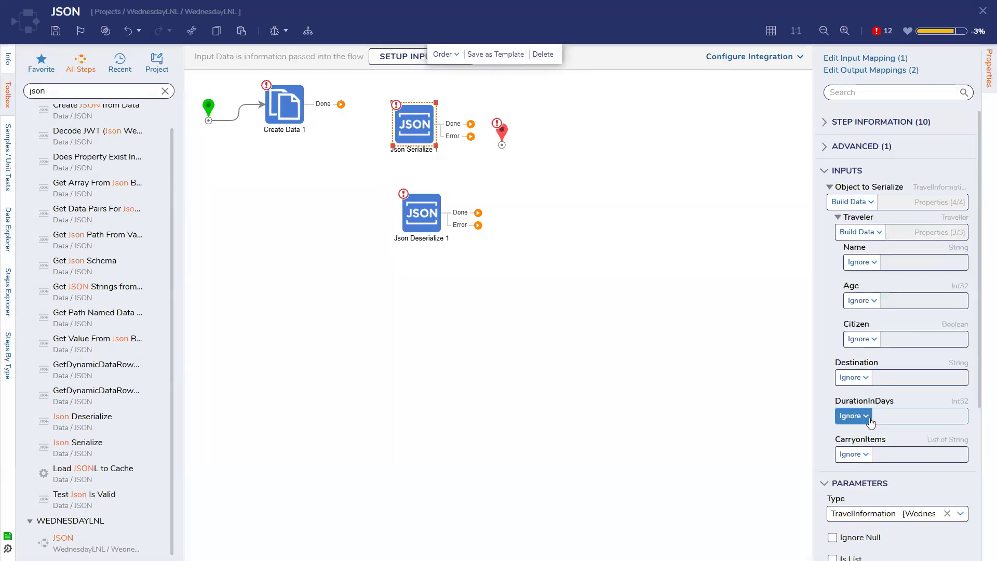
scroll(871, 421, down, 4)
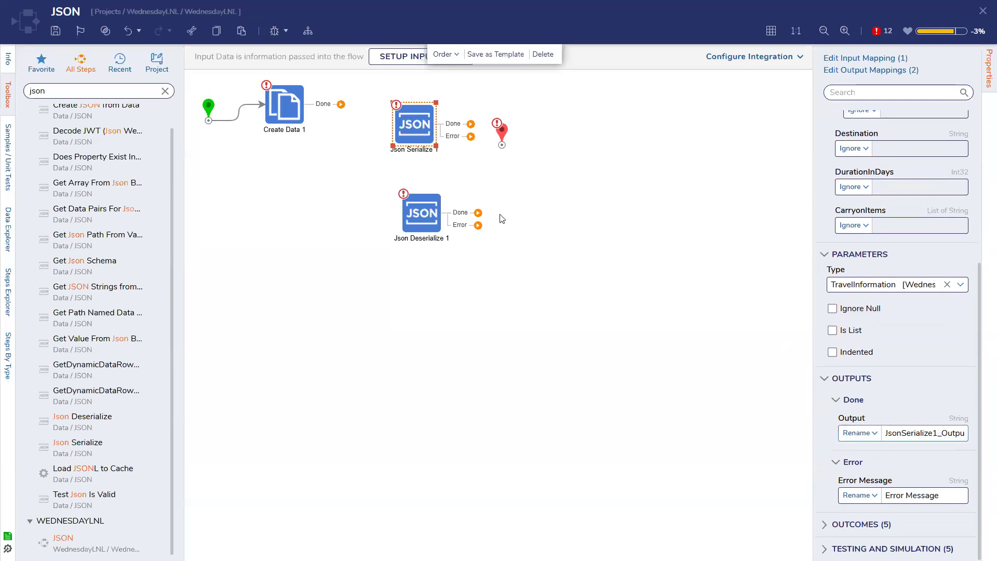
- Arrange Json Deserialize ahead of Json Serialize on the canvas and set its JSON type to TravelInformation [WednesdayLNL.WednesdayLNL]
drag(419, 223, 398, 346)
drag(408, 126, 559, 181)
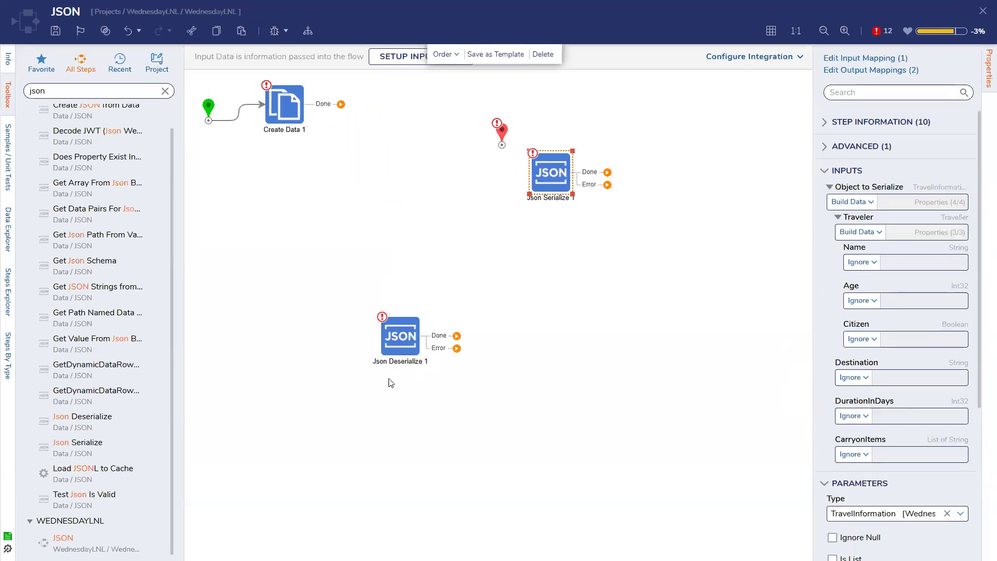
drag(405, 338, 388, 178)
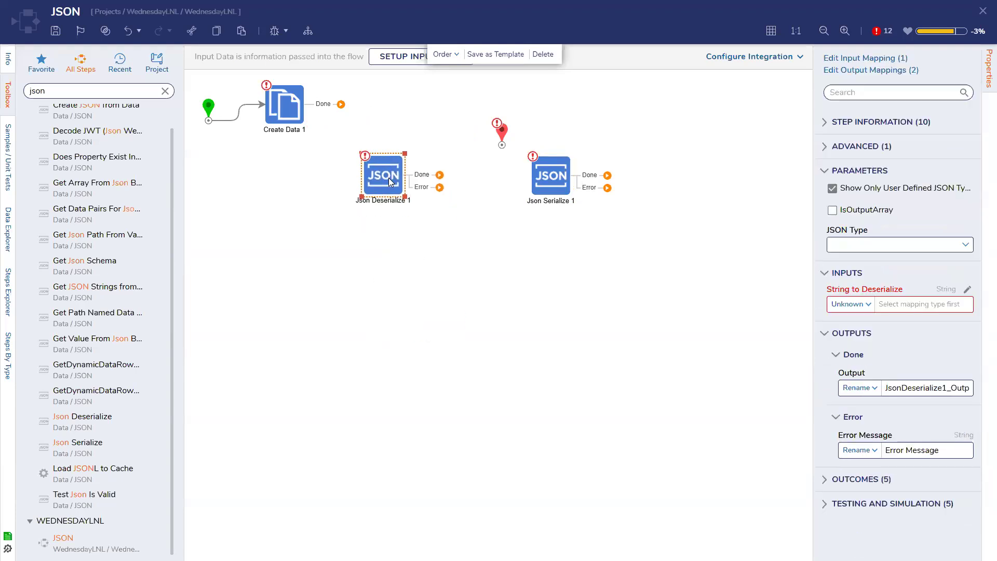
click(966, 246)
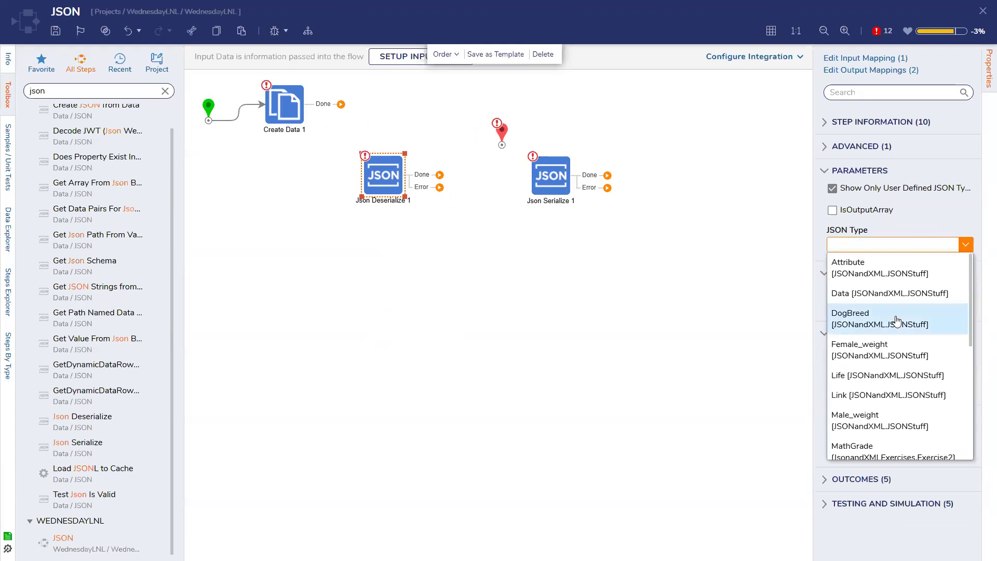
scroll(892, 319, down, 5)
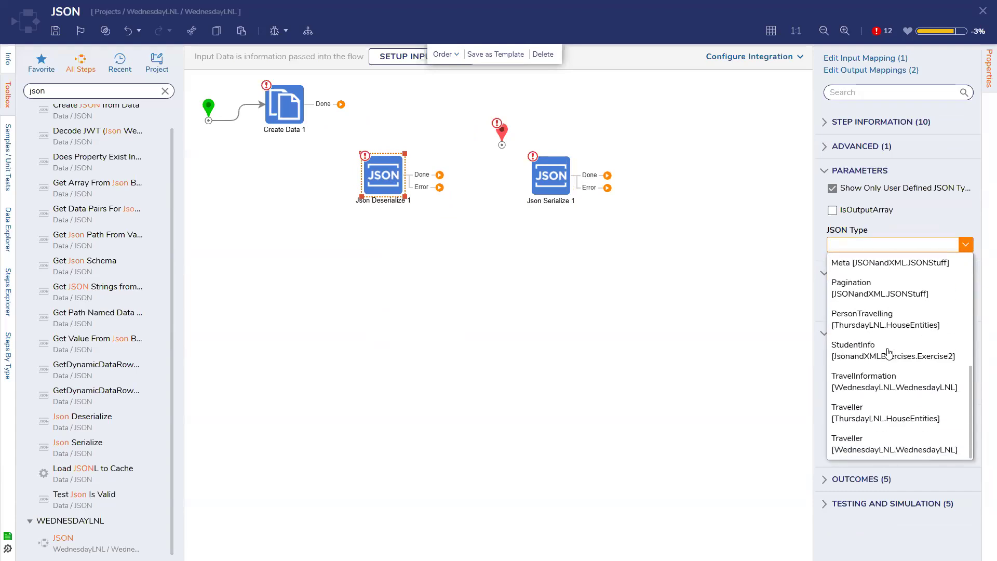
click(889, 383)
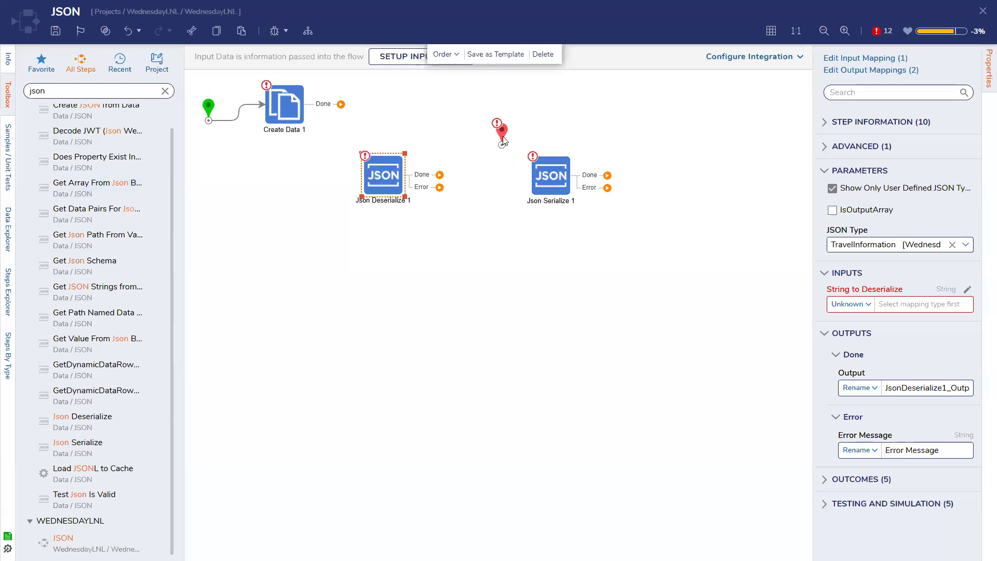
- Move the flow's end step between Json Deserialize and Json Serialize, and save and close the flow
drag(503, 149, 509, 182)
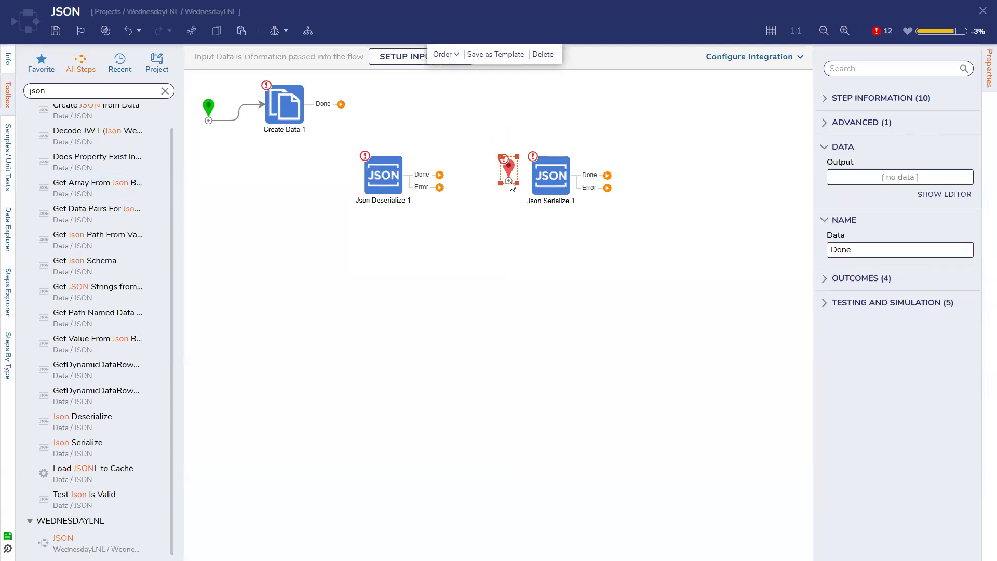
click(55, 31)
click(634, 335)
click(390, 181)
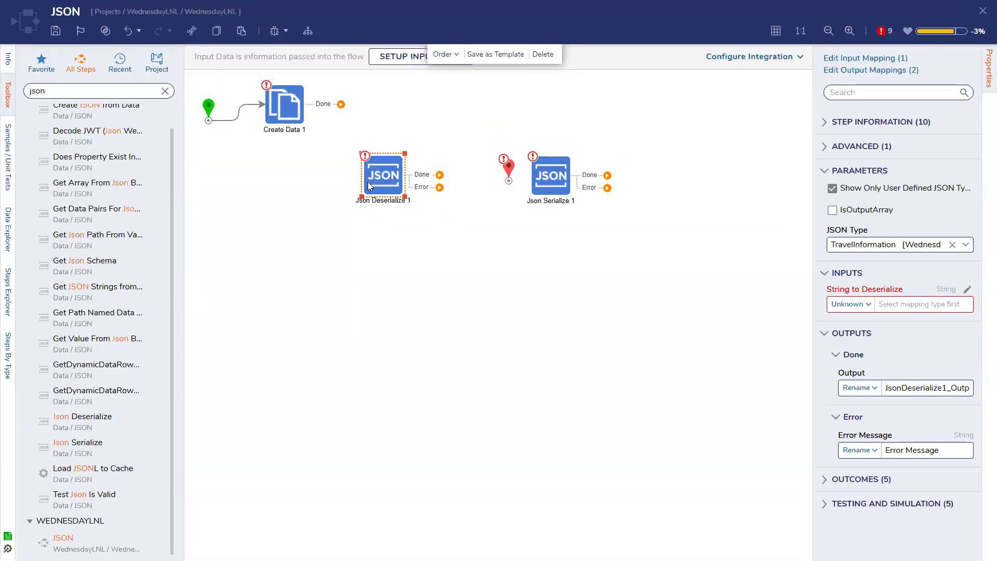
click(983, 11)
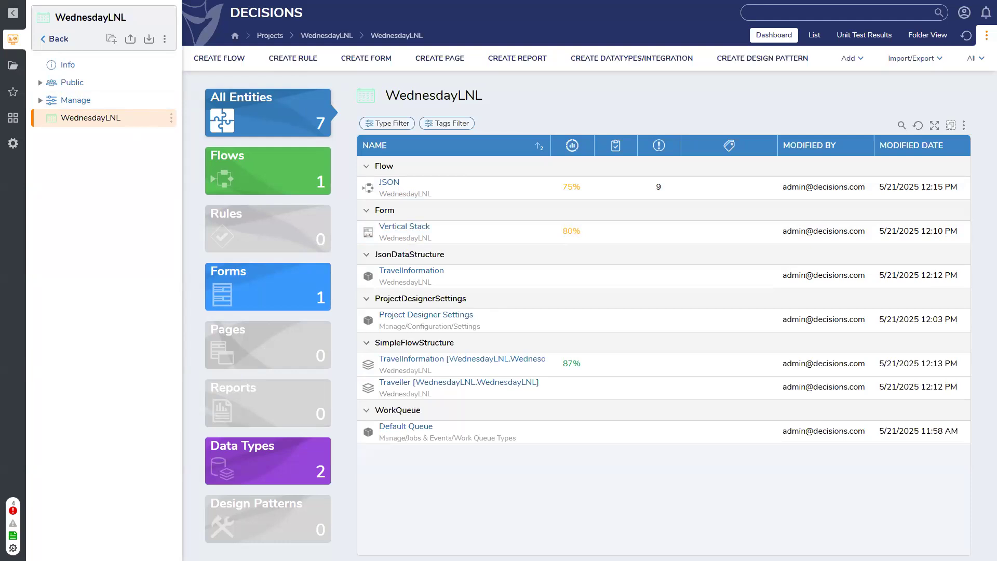
- Open the Vertical Stack form and add a radio button list that fills the whole left column of the grid
click(467, 227)
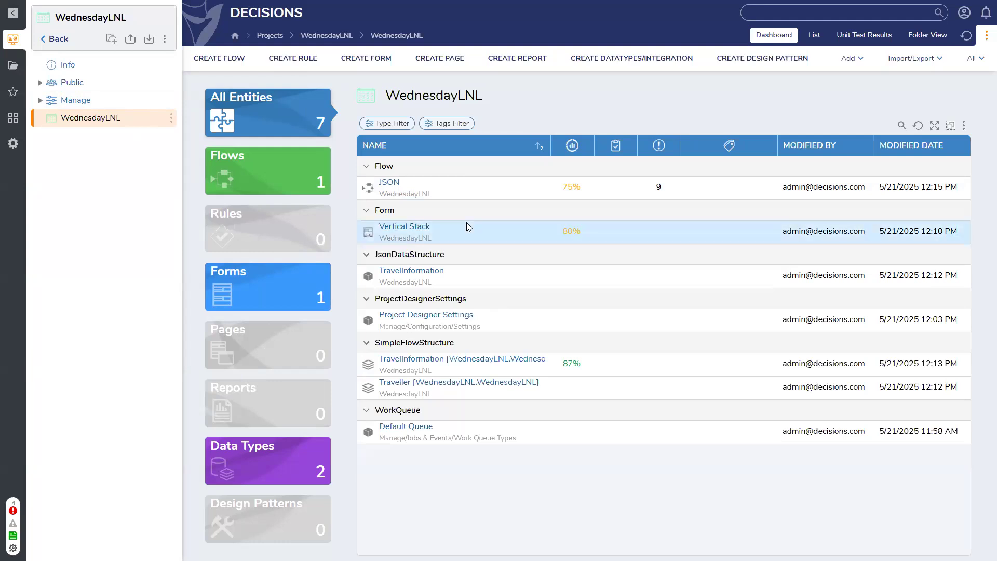
click(414, 229)
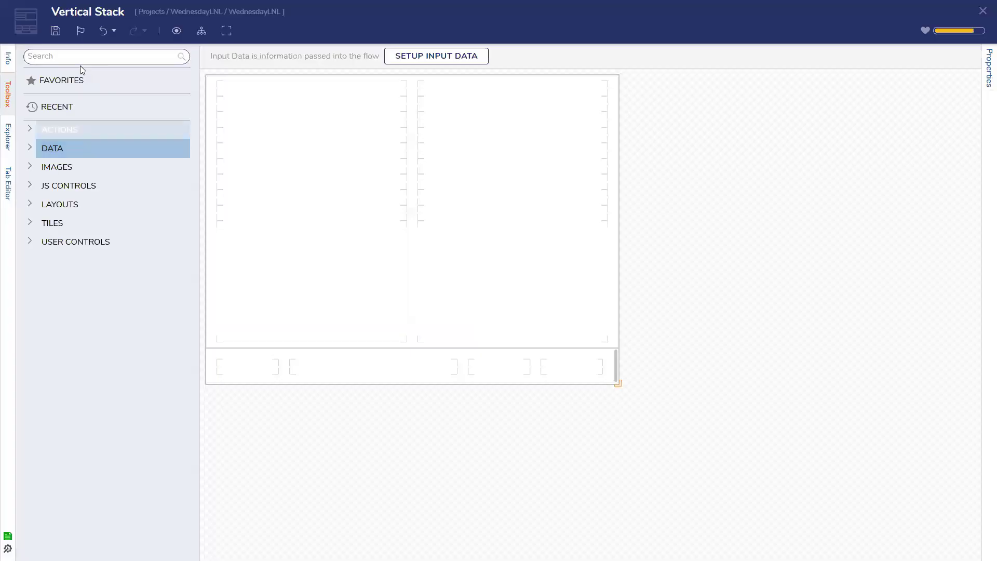
click(74, 56)
text(radio)
drag(55, 83, 336, 270)
drag(312, 219, 295, 83)
- Find the Check Box control and place one in the right column's eighth row without a data name
drag(60, 57, 14, 63)
text(checkbox)
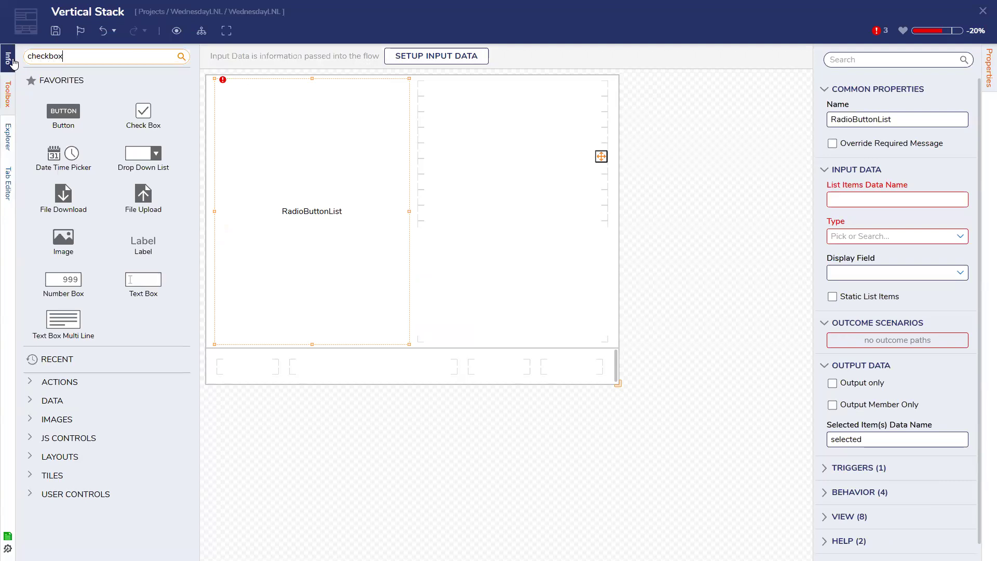
click(51, 56)
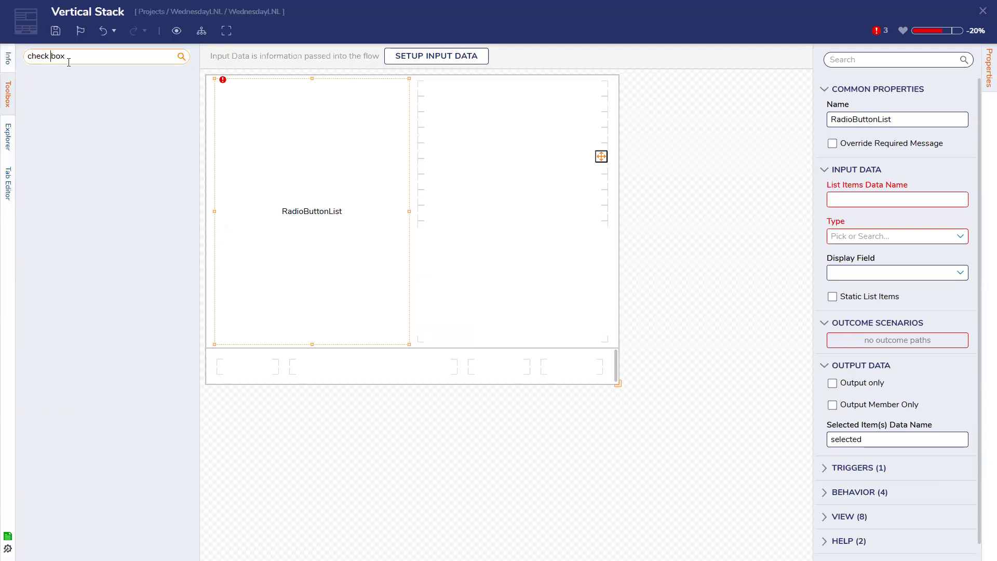
drag(69, 90, 445, 197)
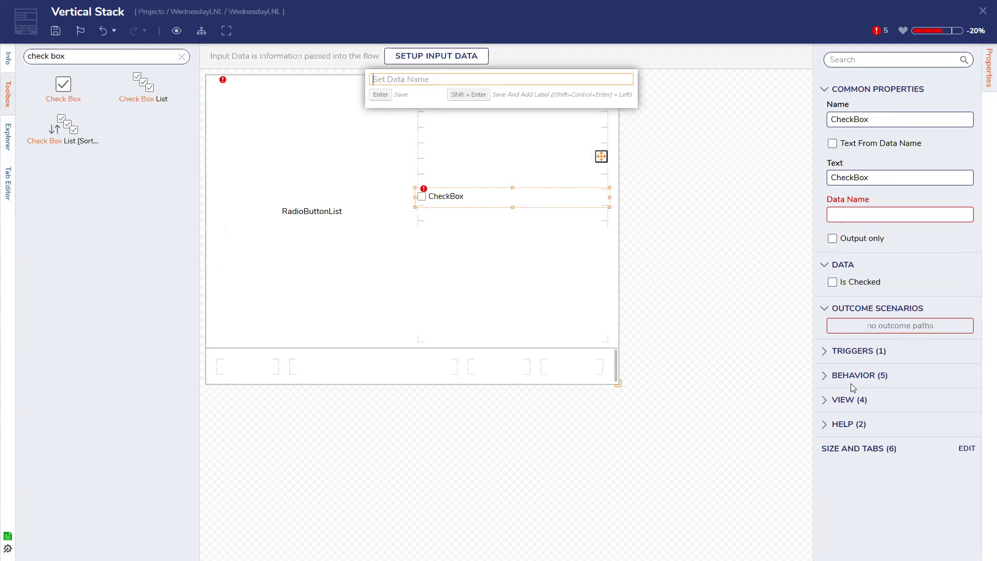
click(674, 281)
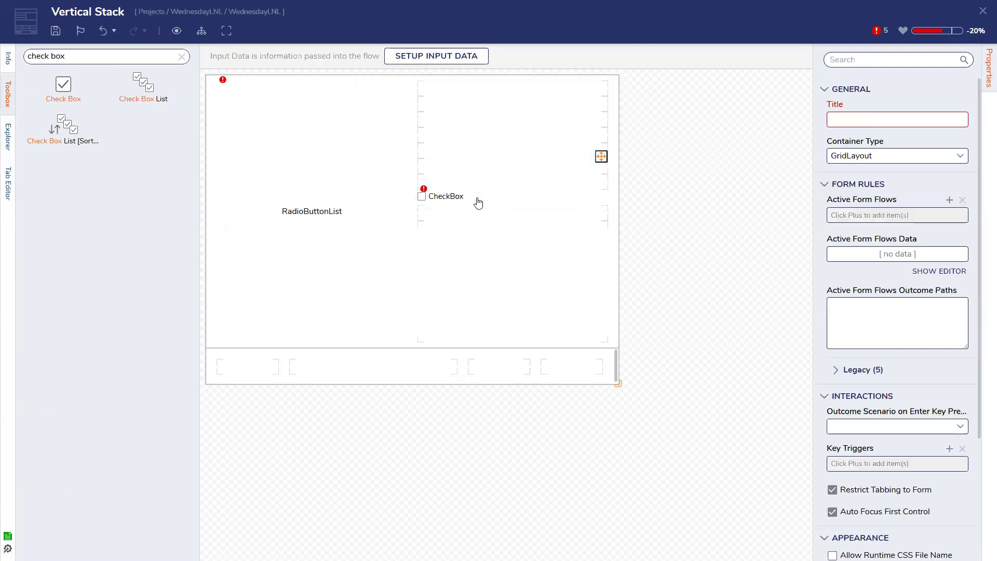
- Examine the check box's Behavior, View and Outcome Scenarios properties and compare them with the radio button list's properties
click(478, 203)
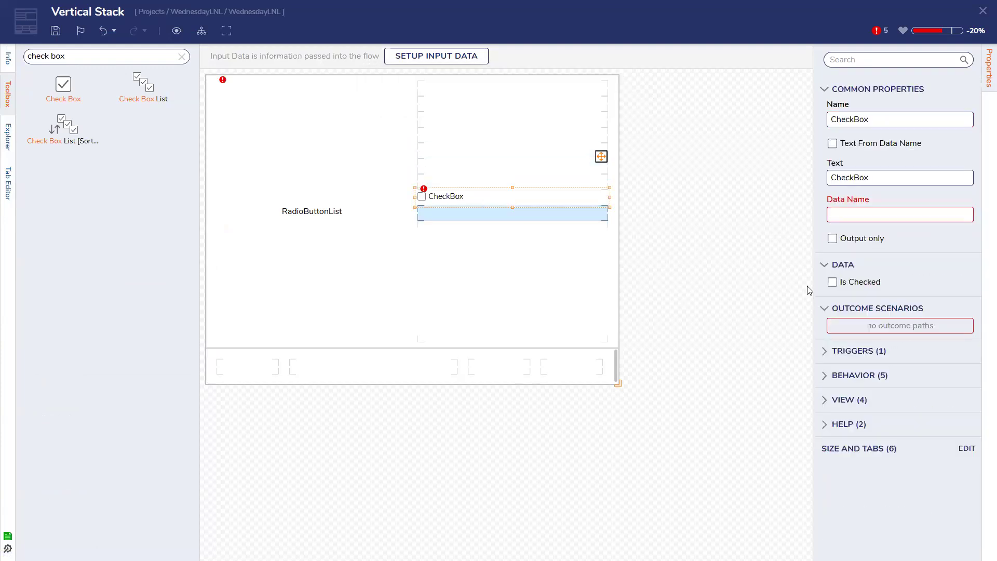
click(825, 377)
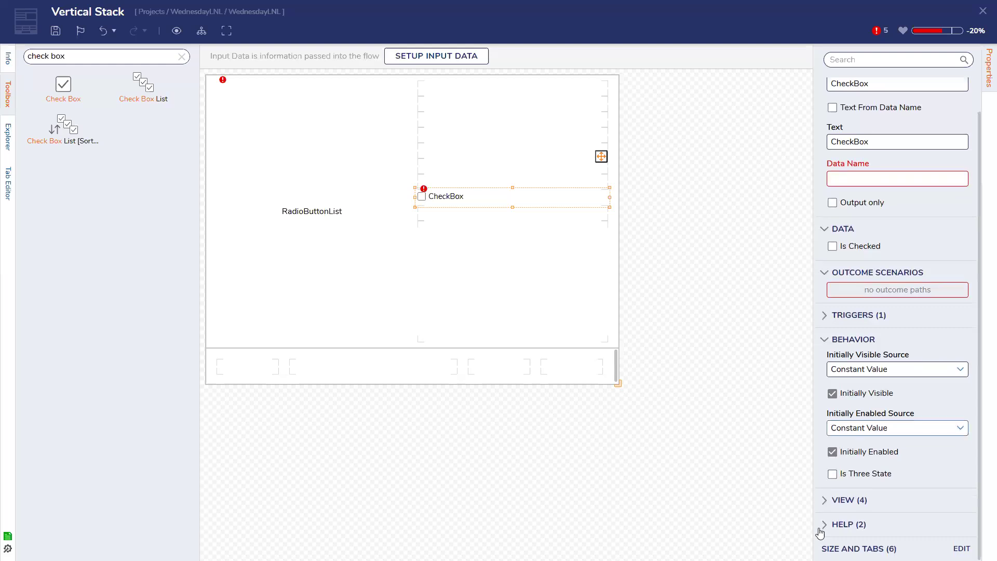
click(825, 500)
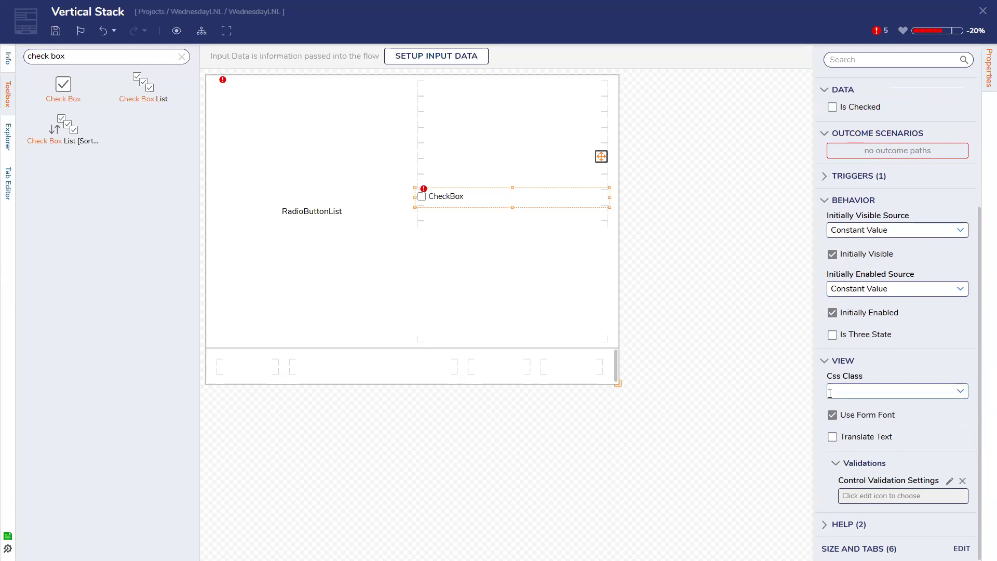
drag(456, 147, 468, 198)
click(468, 198)
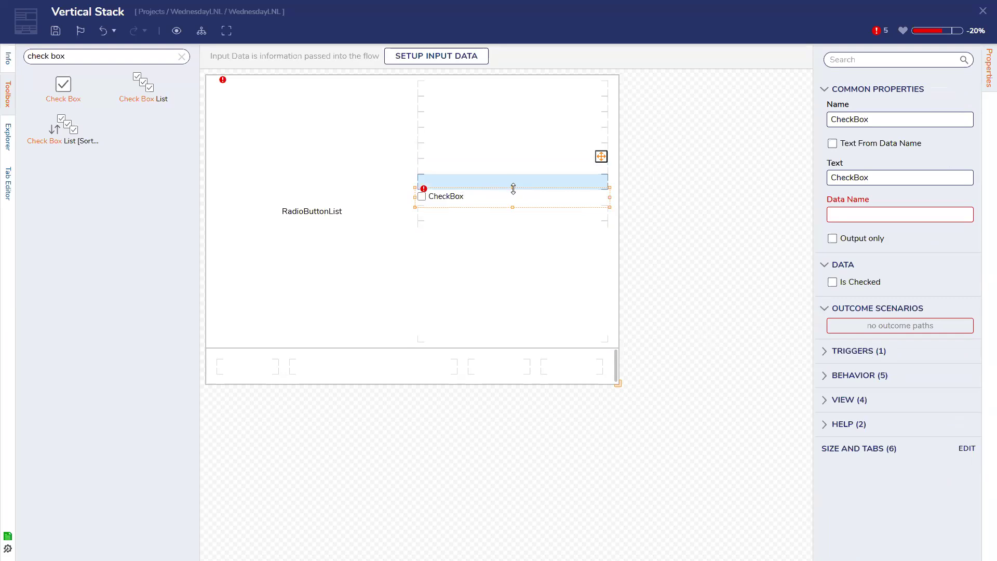
click(308, 126)
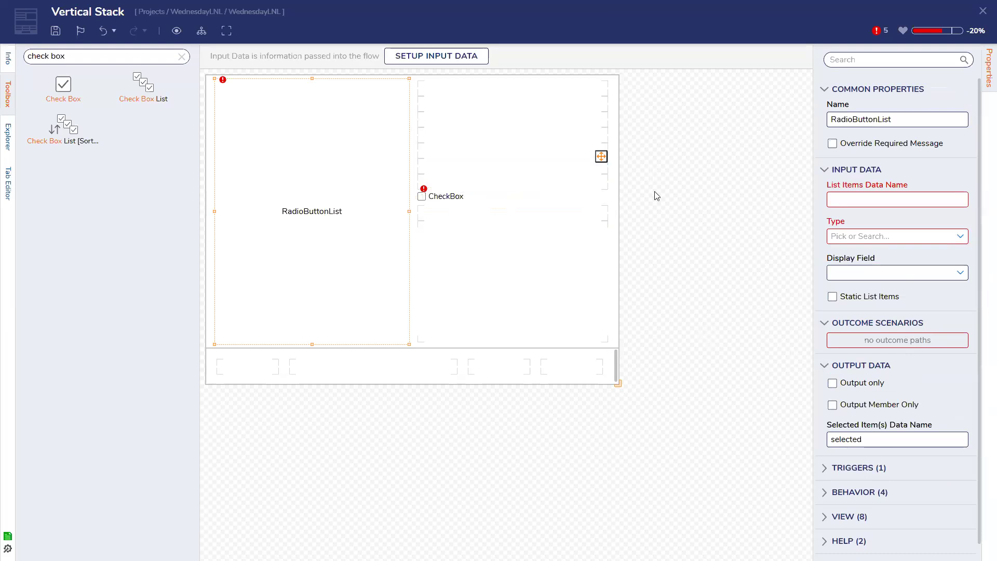
scroll(903, 220, down, 1)
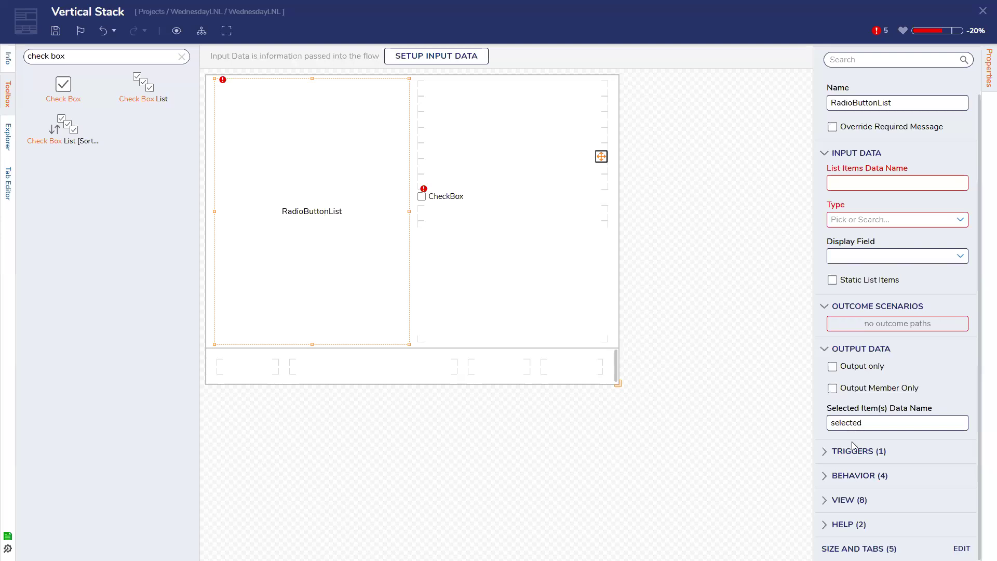
click(478, 199)
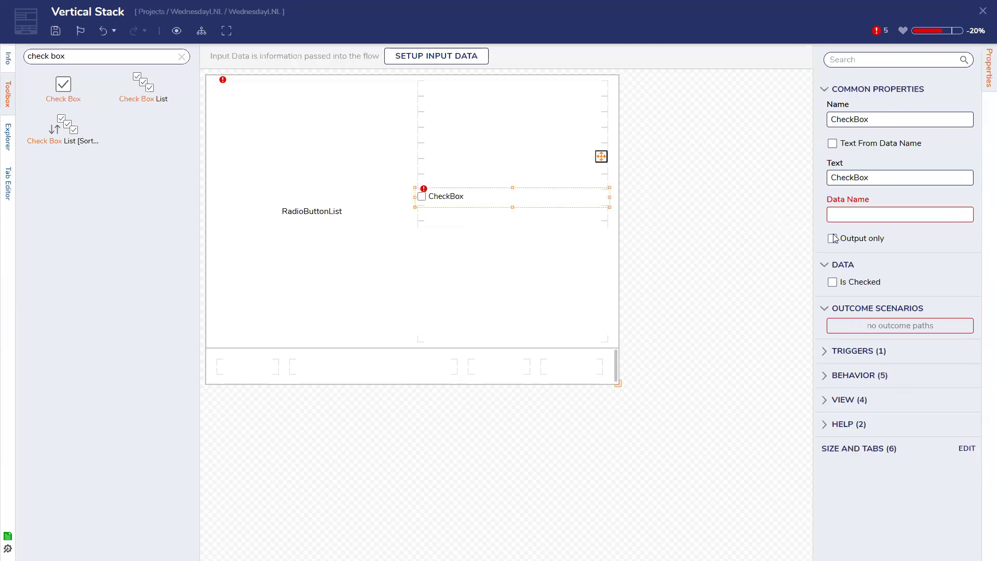
click(893, 331)
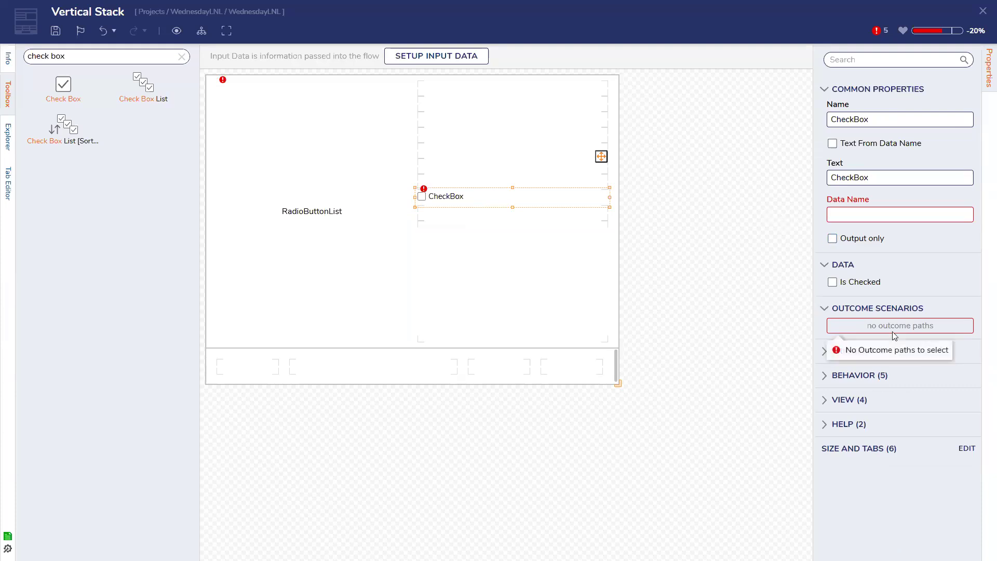
- Clear the toolbox search and save the form with the check box's Data Name left blank
click(182, 56)
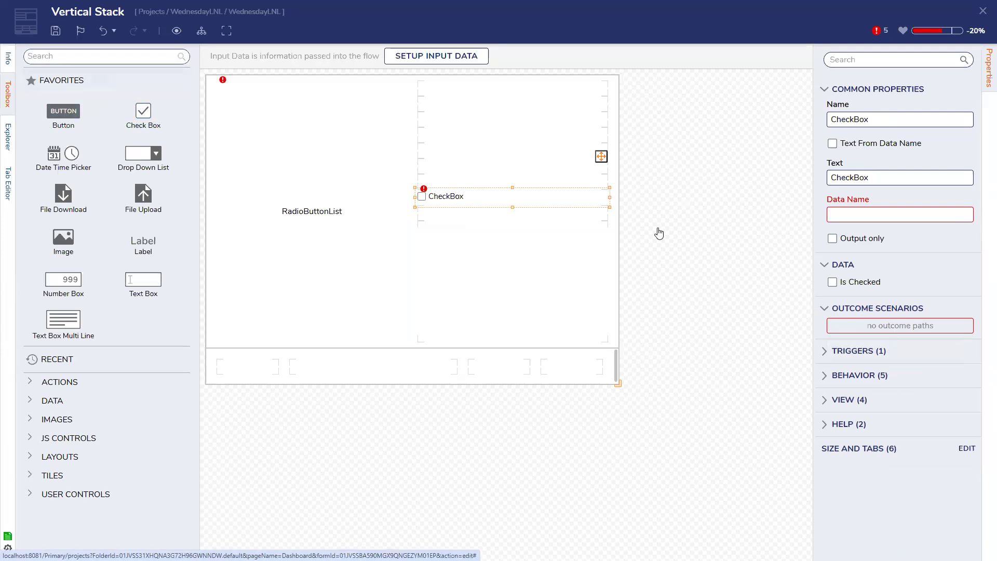
click(839, 214)
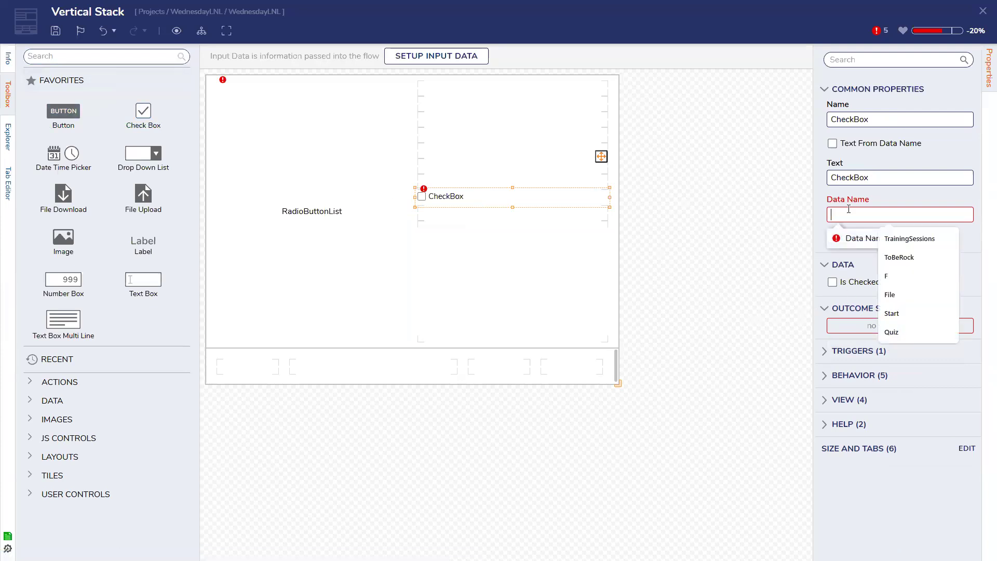
click(454, 207)
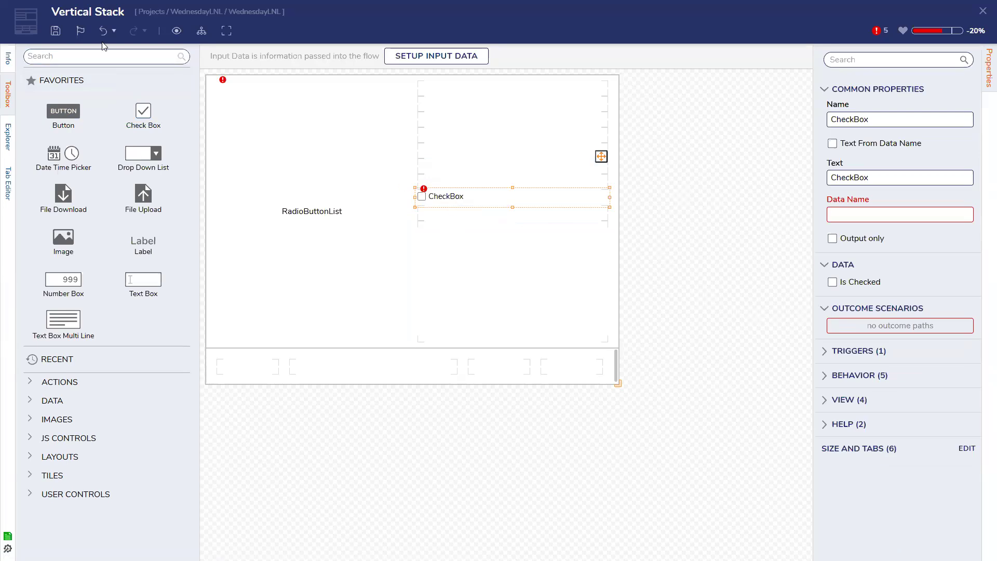
click(56, 31)
click(629, 333)
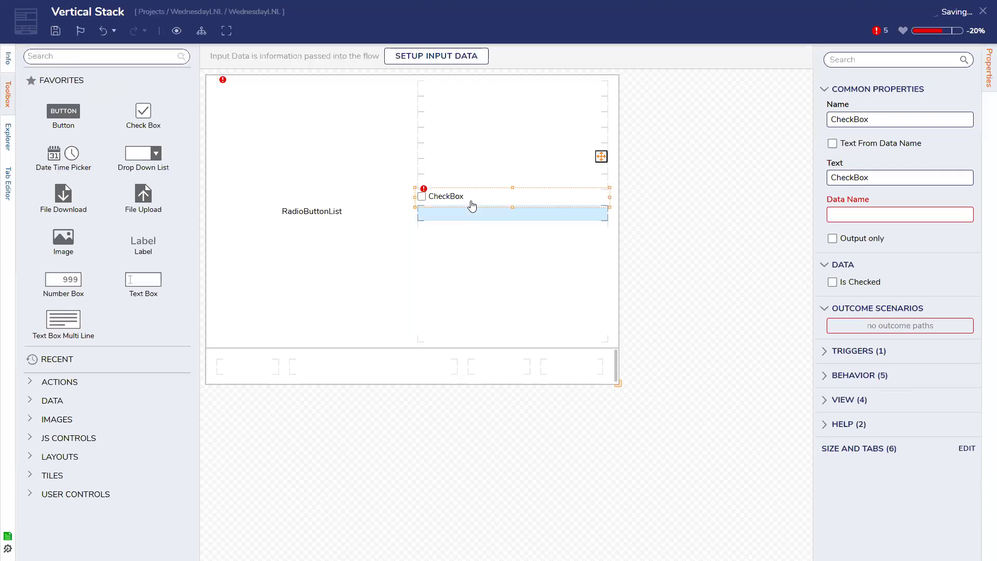
- Stretch the check box downward so that it spans two grid rows in the right column
click(677, 222)
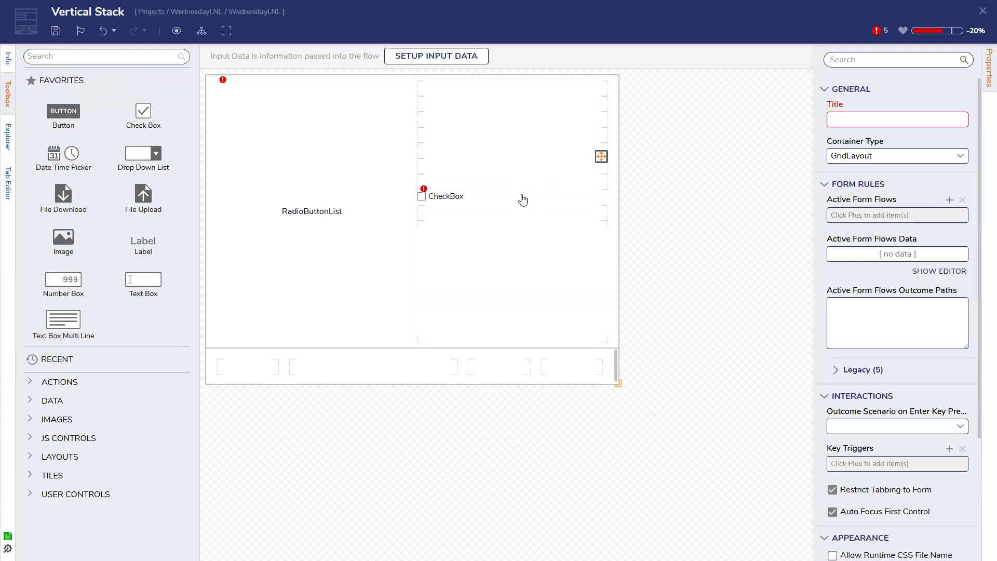
click(523, 198)
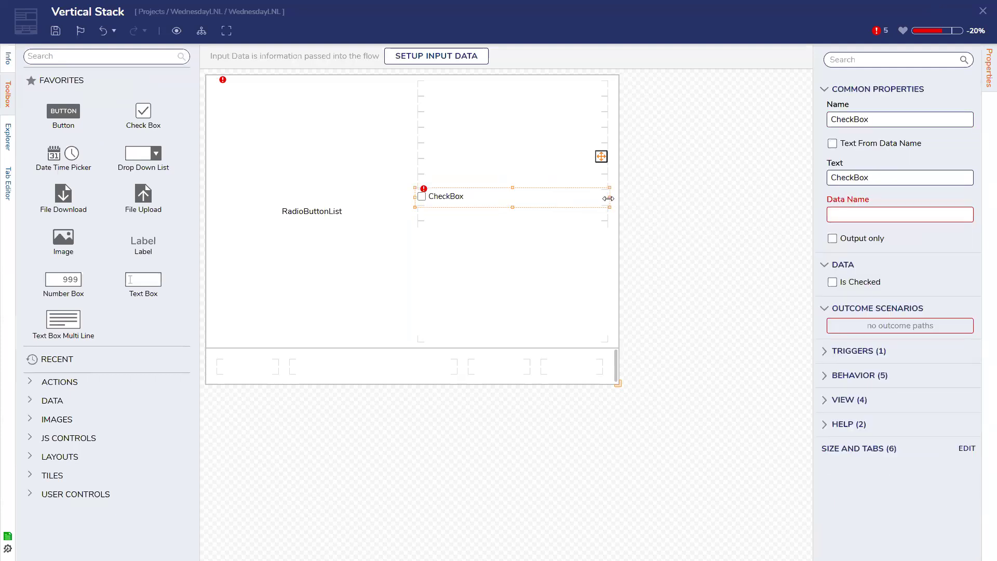
drag(512, 211, 482, 212)
click(491, 165)
click(477, 204)
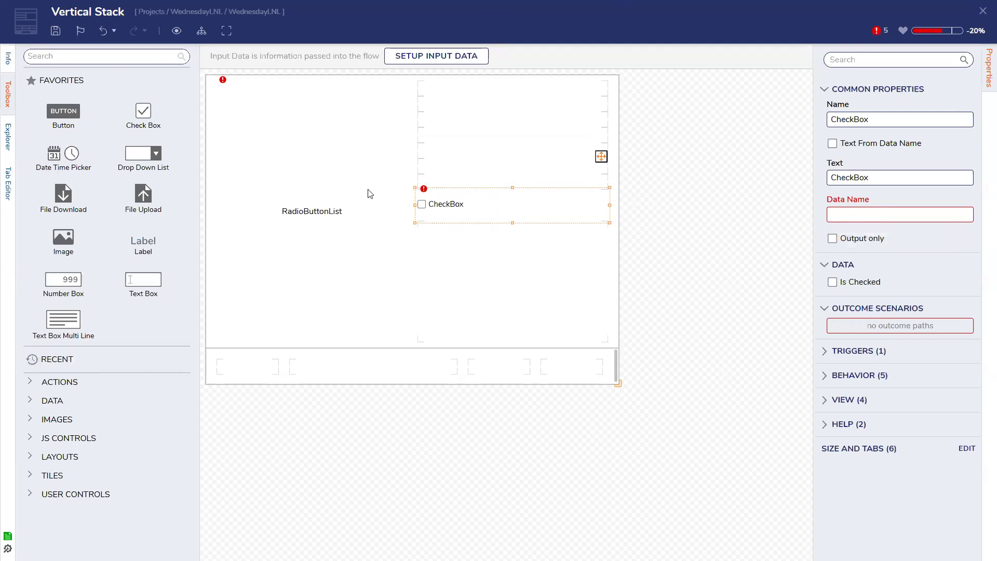
- Save the Vertical Stack form despite its validation errors and close it
click(352, 208)
click(494, 213)
click(55, 31)
click(621, 333)
click(56, 32)
click(629, 339)
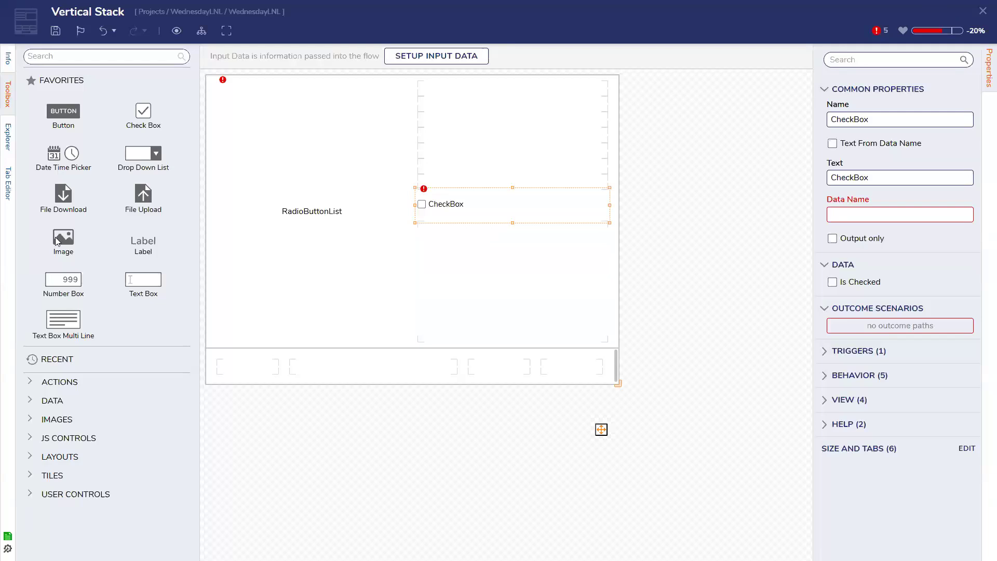
click(982, 11)
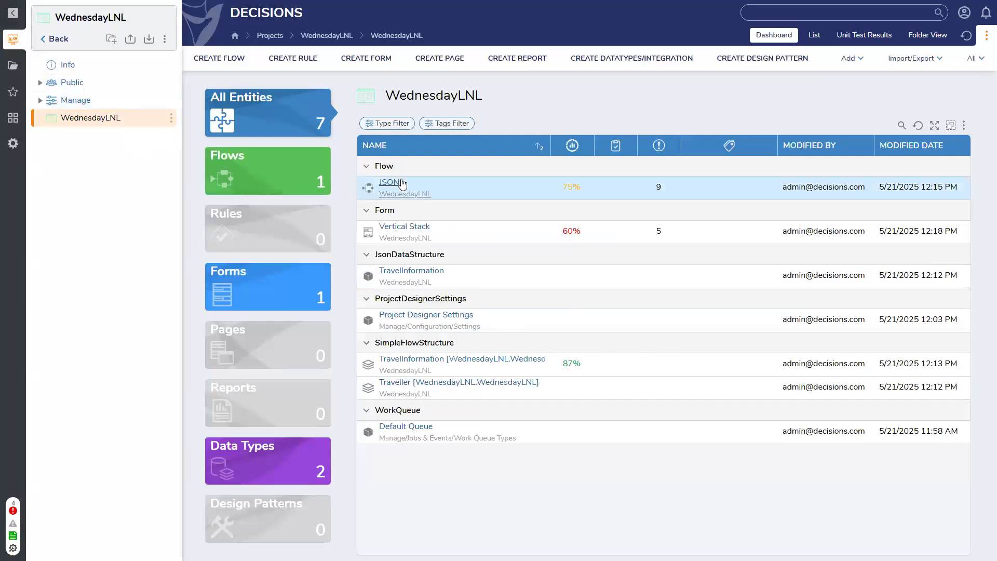
- Reopen the Vertical Stack form and delete both the check box and the radio button list
click(404, 227)
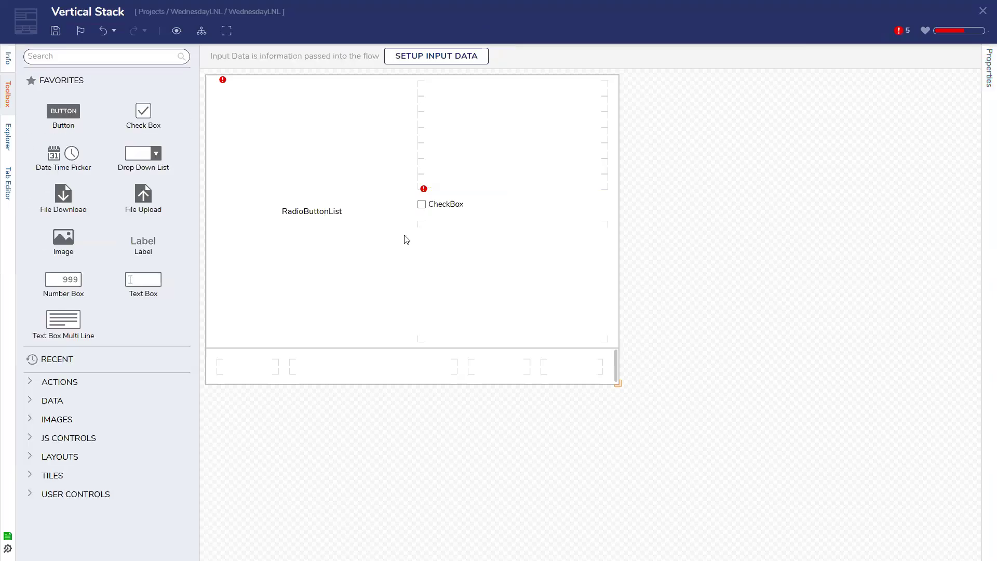
click(357, 223)
click(483, 218)
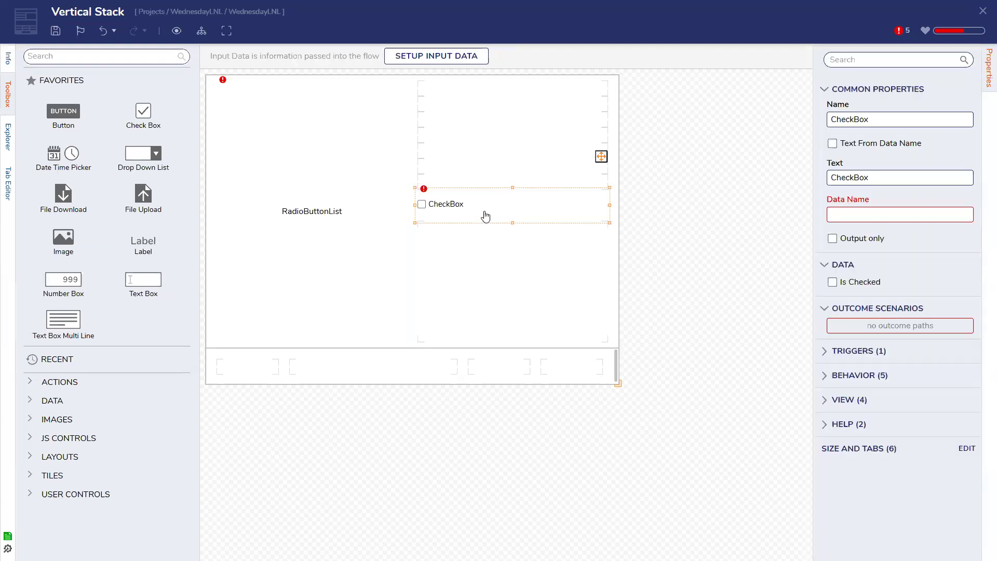
key(Delete)
click(358, 225)
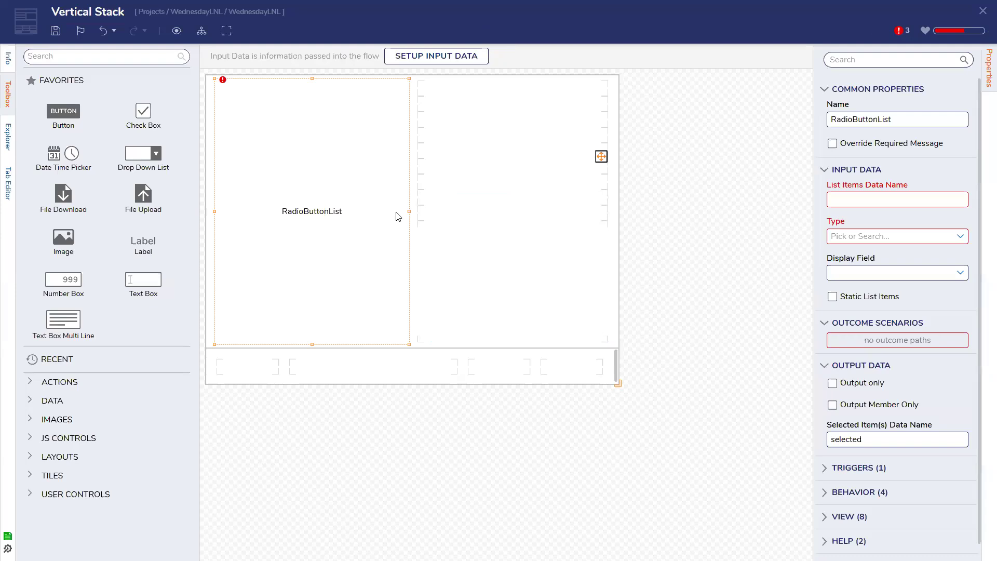
key(Delete)
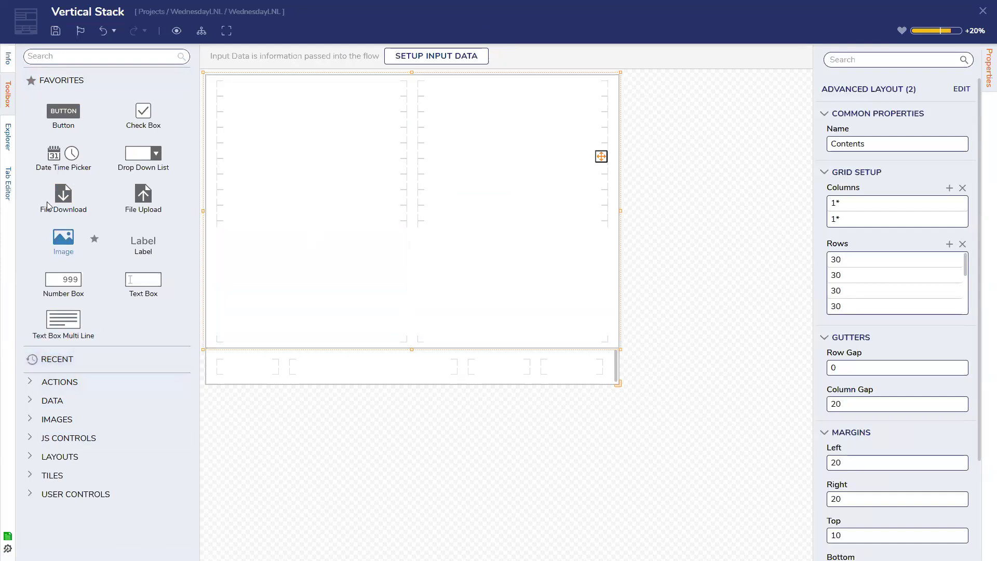
- Add three text boxes without data names in adjacent left-column rows, inserting the third between the first two
drag(158, 288, 233, 215)
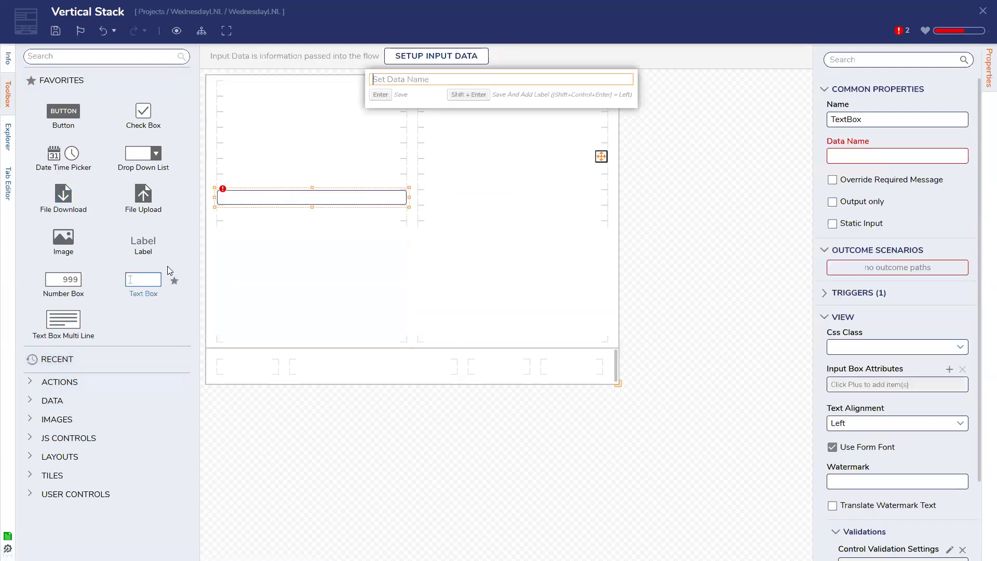
drag(262, 172, 256, 179)
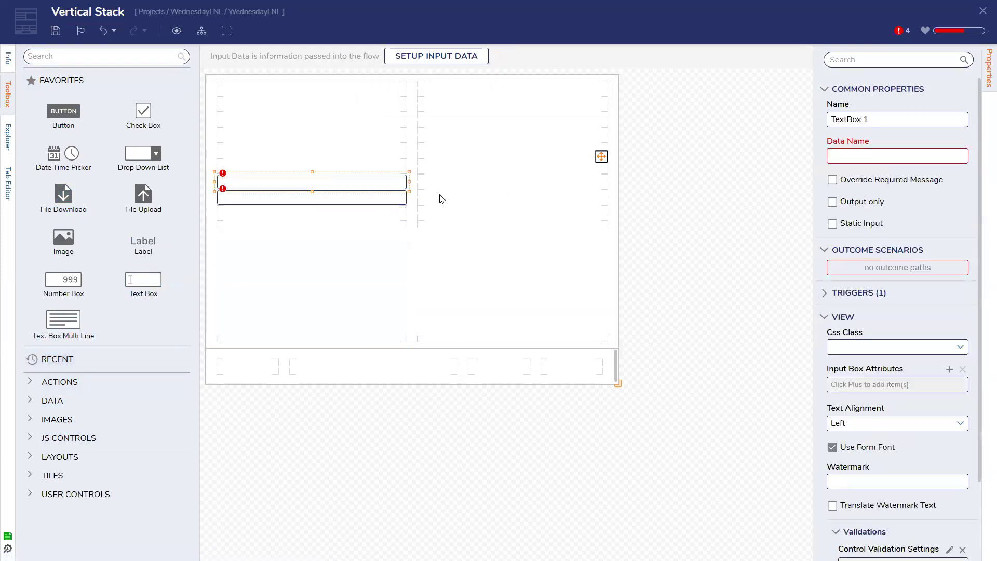
click(336, 253)
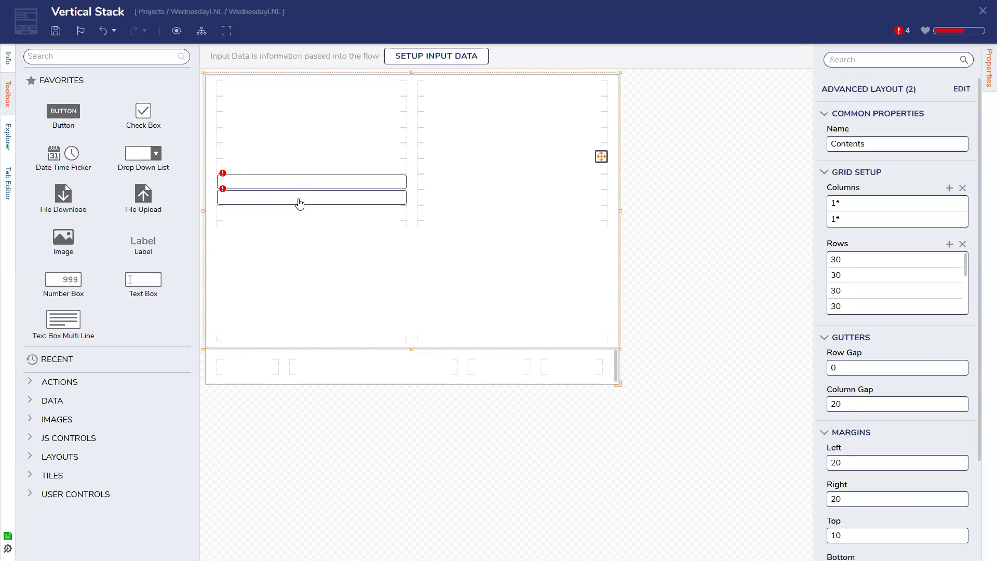
drag(143, 283, 264, 196)
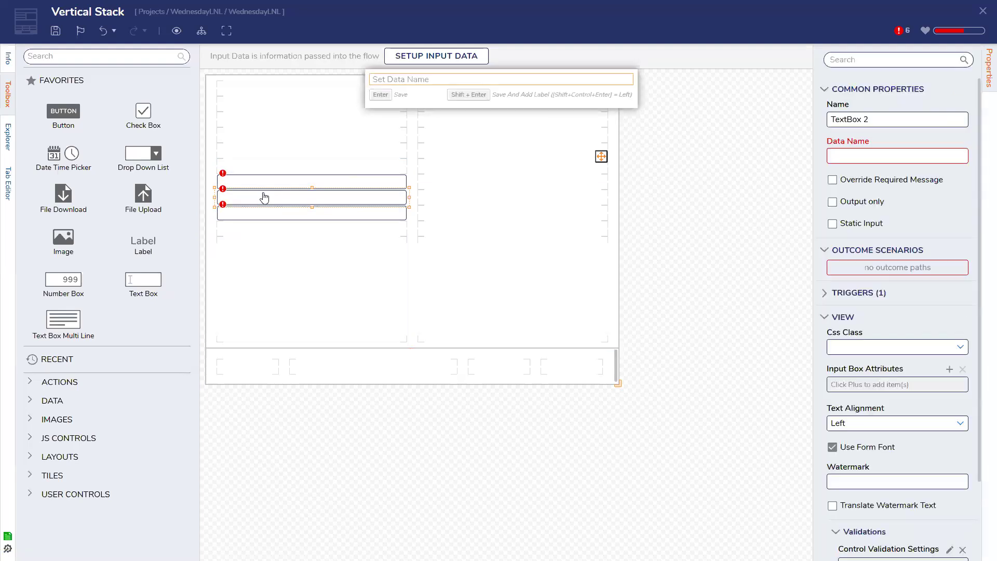
click(264, 200)
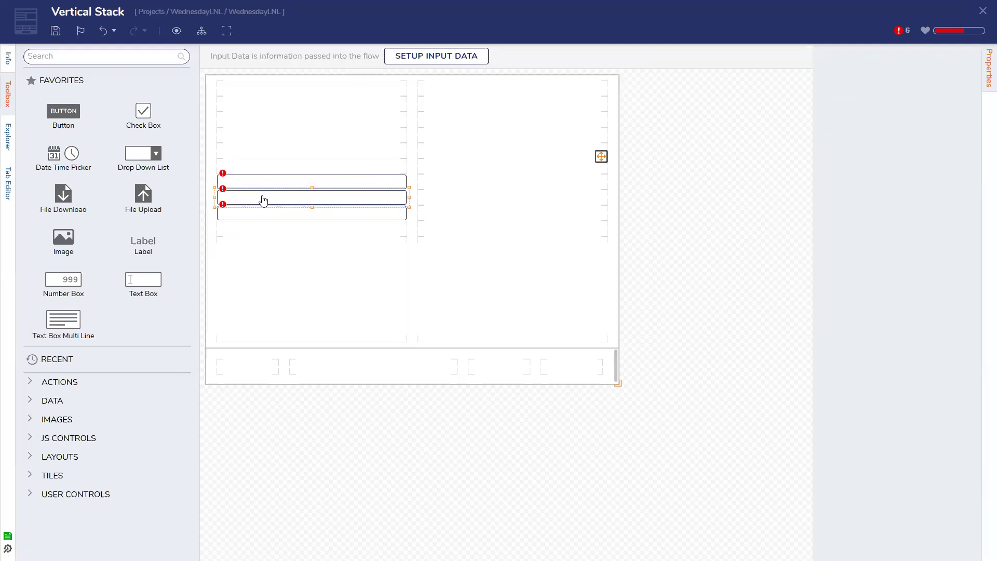
- Delete all three stacked text boxes from the left column of the form grid
key(Delete)
click(251, 214)
key(Delete)
click(256, 184)
key(Delete)
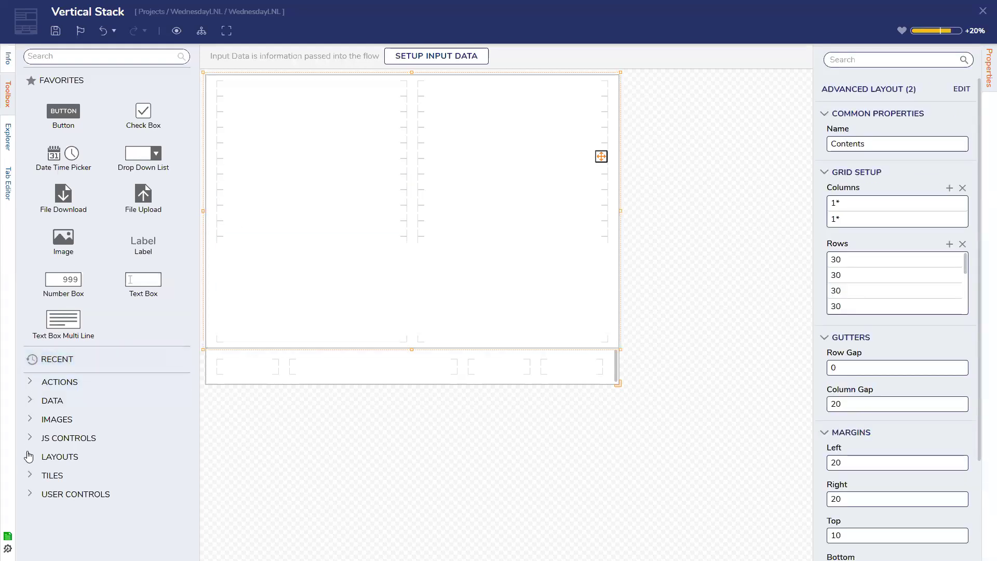
- Place a Vertical Stack layout at the top of the left column and stretch it across both columns and down to the last row
click(29, 456)
scroll(92, 431, down, 3)
drag(143, 492, 277, 81)
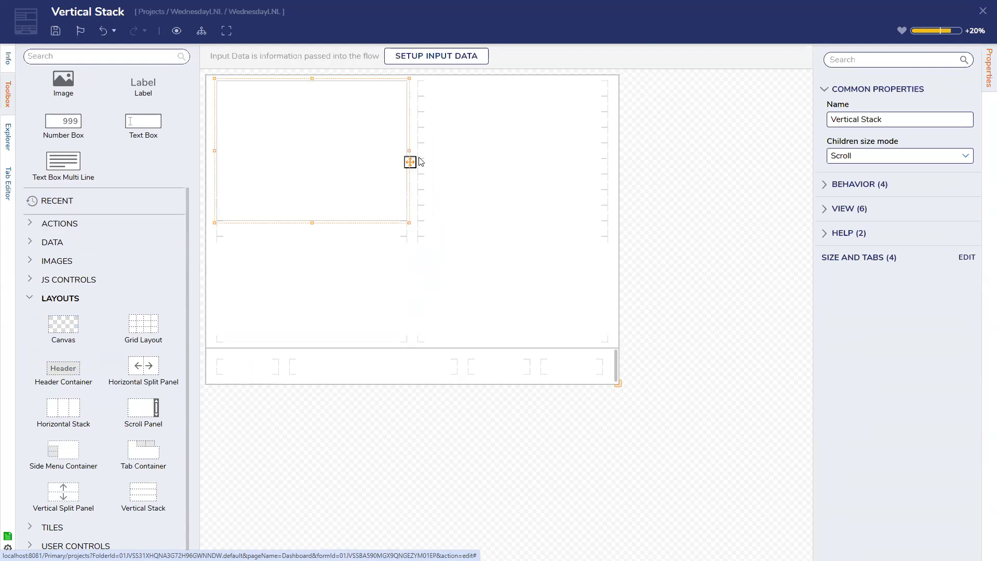
drag(410, 151, 600, 177)
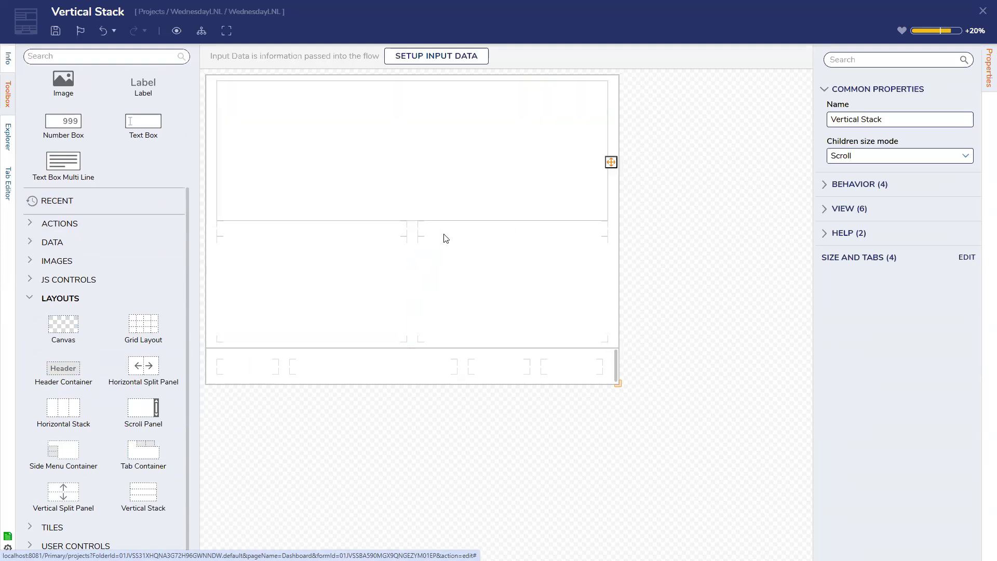
drag(413, 223, 398, 329)
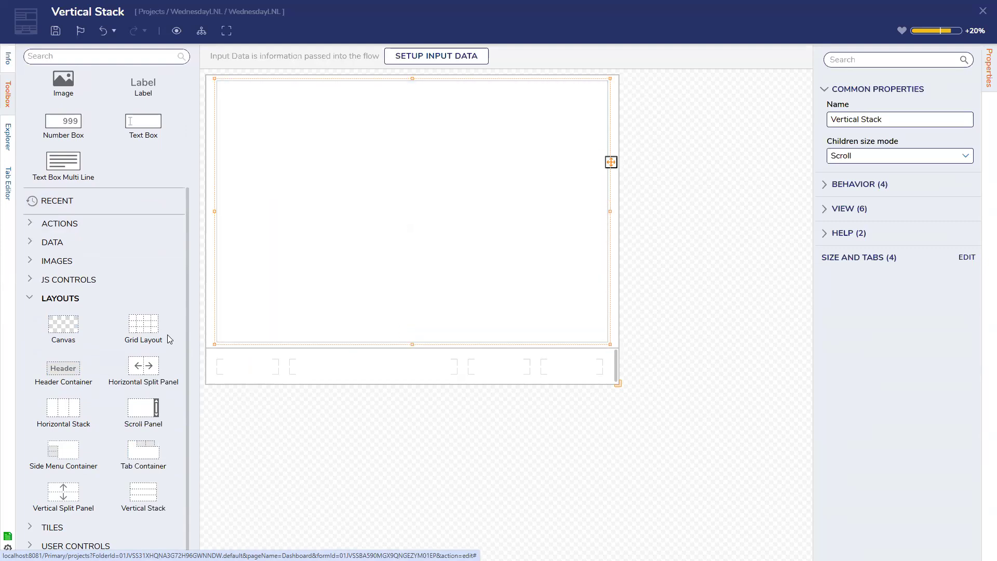
- Place two header containers one below the other in the vertical stack and try to insert a text box between them
drag(64, 382, 332, 193)
drag(65, 368, 349, 309)
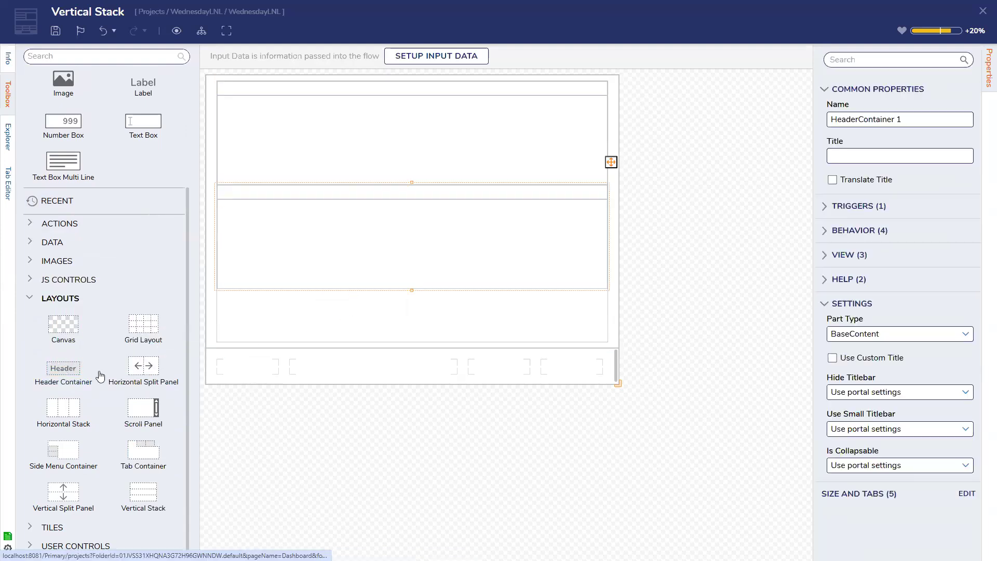
scroll(141, 230, up, 2)
drag(134, 281, 293, 189)
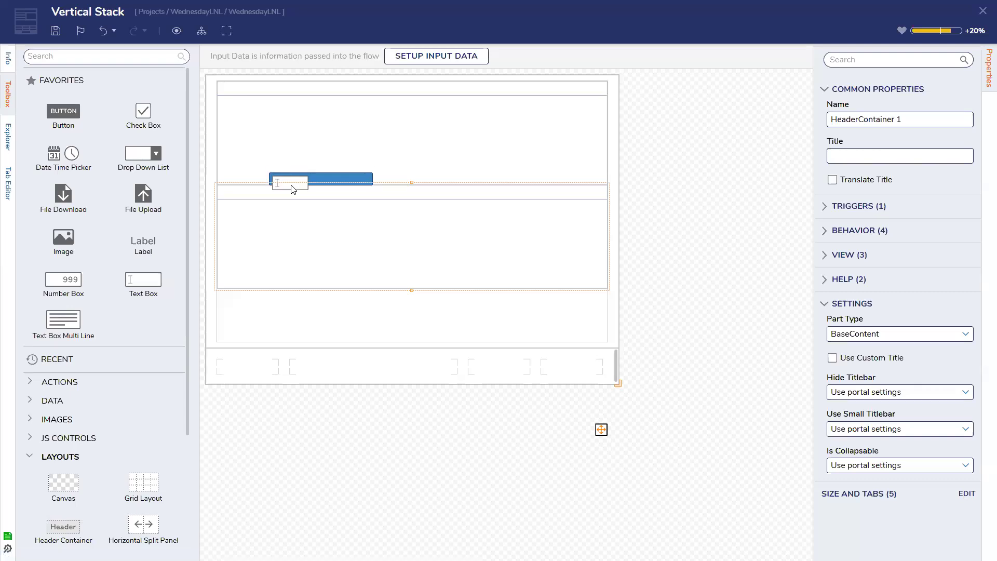
drag(293, 190, 158, 327)
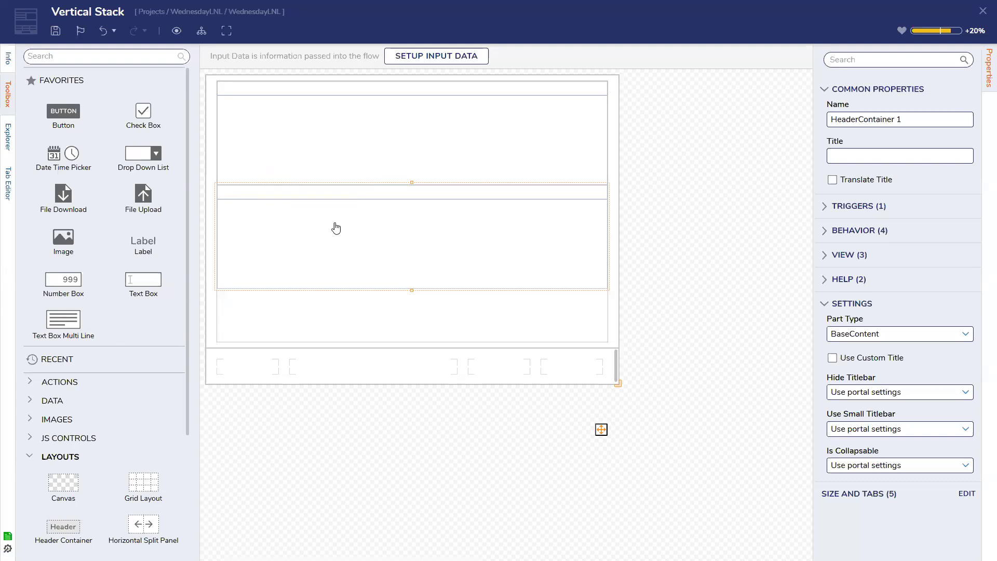
- Cut the lower header container, place a text box under the upper one, and paste the cut container below the text box
right_click(336, 227)
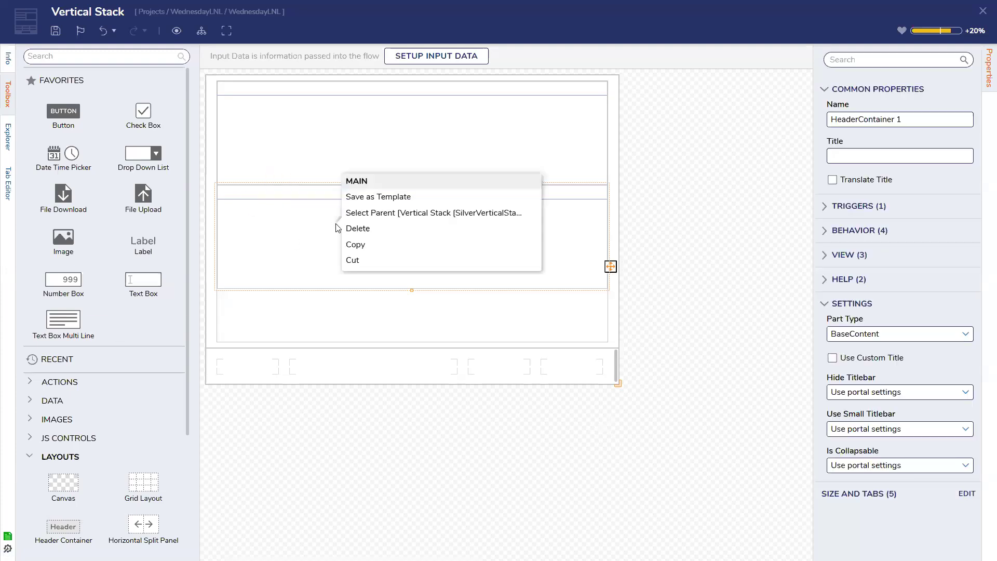
click(370, 262)
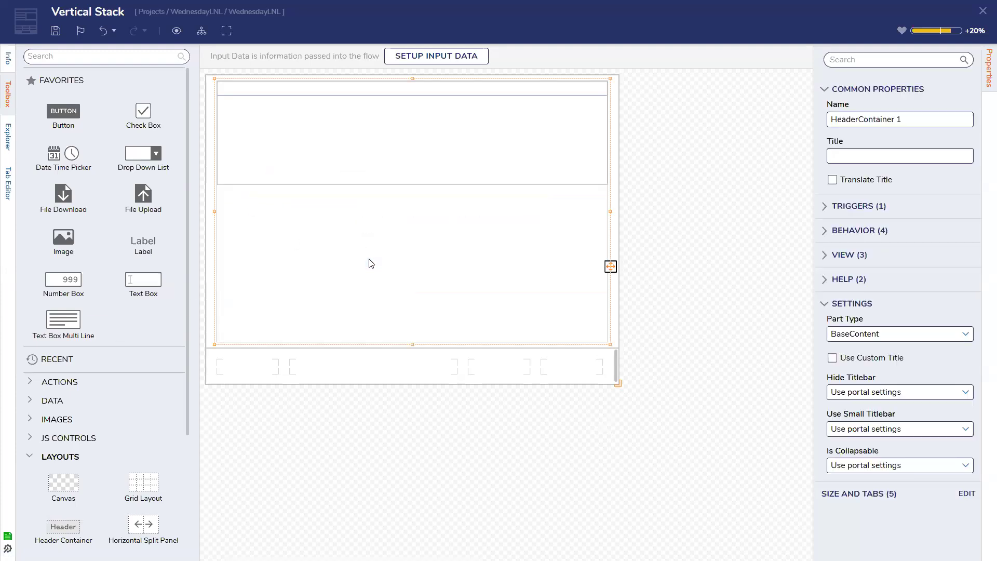
right_click(333, 210)
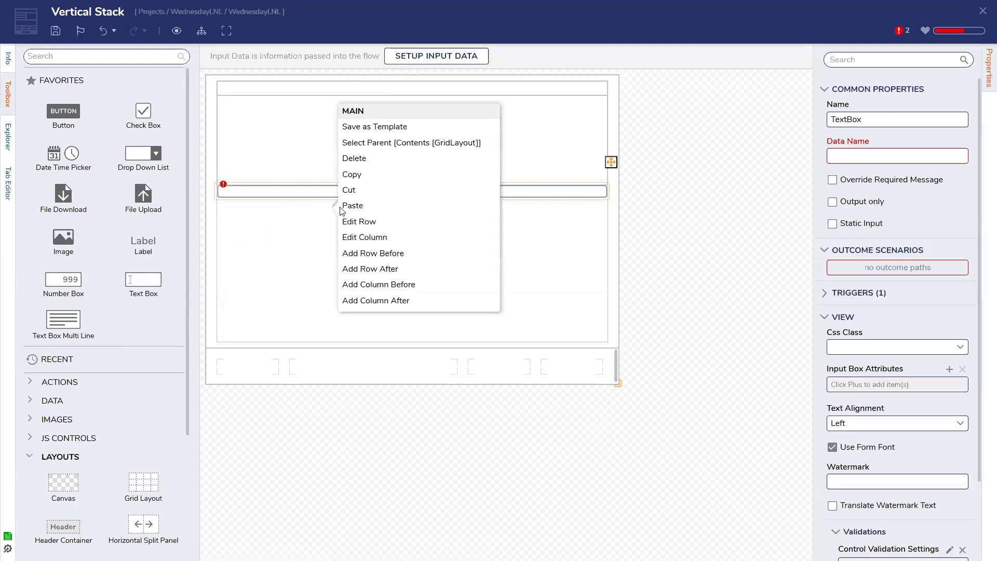
click(338, 205)
click(216, 291)
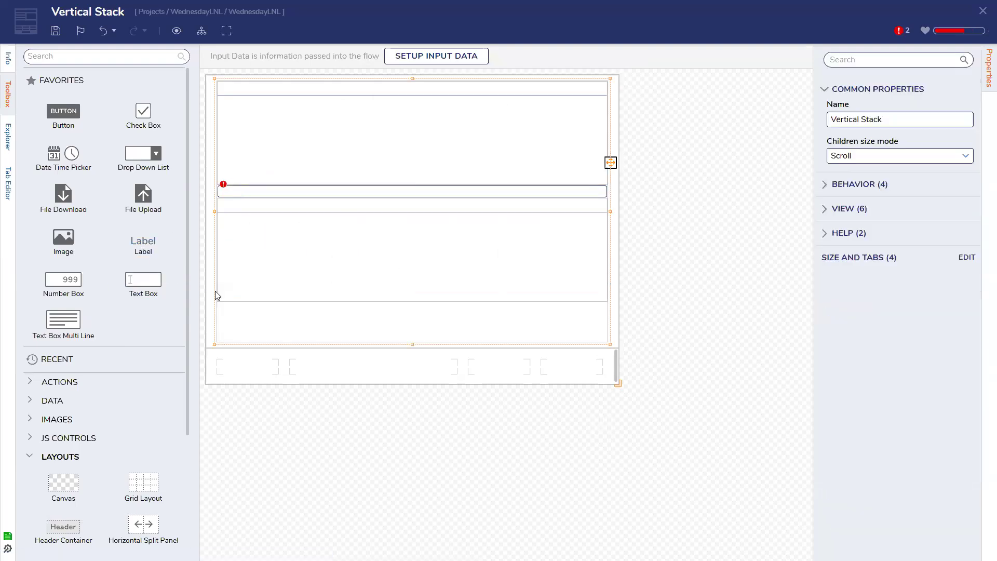
- Remove the text box and both header containers so that the vertical stack is empty
click(278, 267)
click(547, 194)
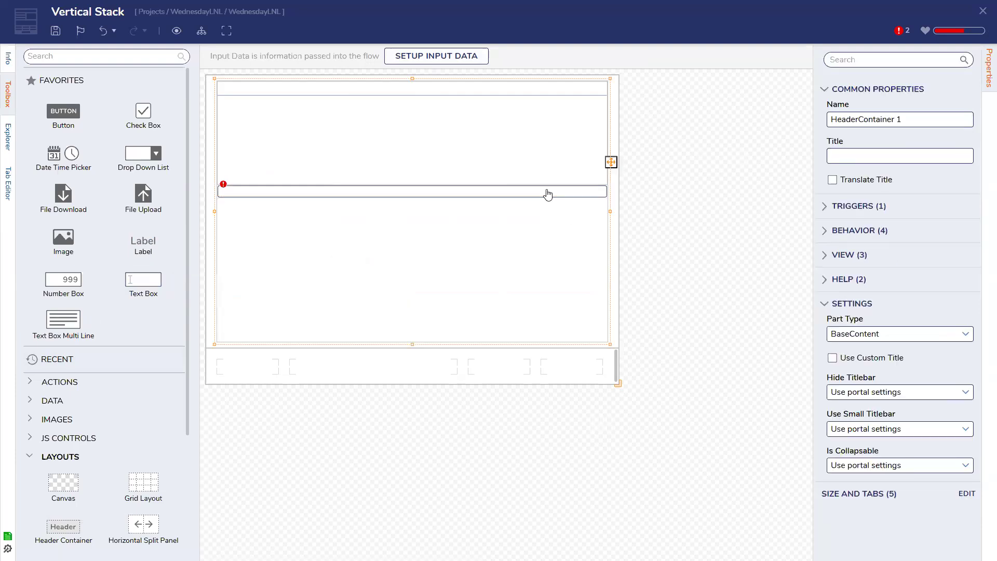
click(531, 164)
click(530, 163)
click(530, 162)
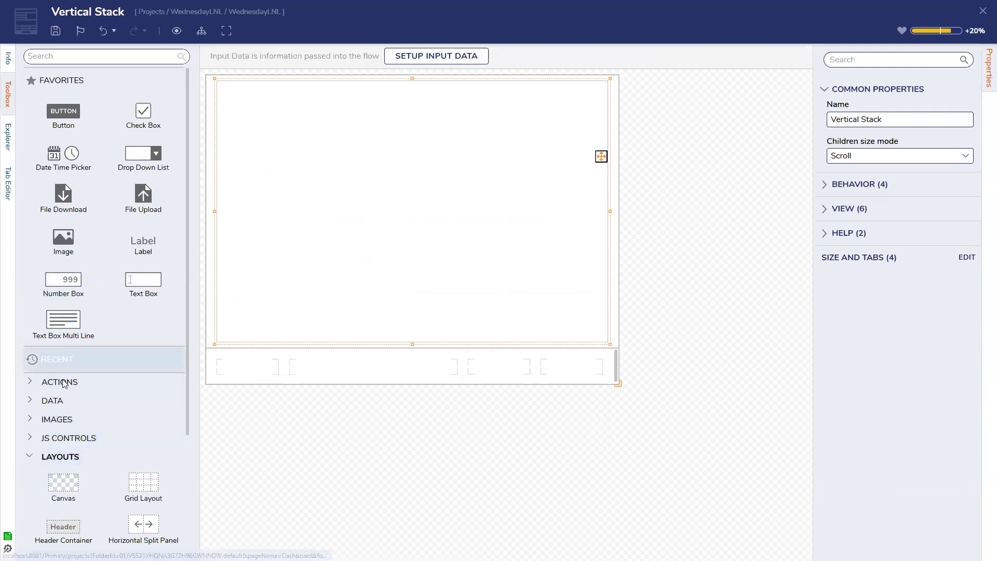
- Place a header container in the empty vertical stack and try its Use Custom Title option, leaving it disabled
scroll(93, 405, down, 3)
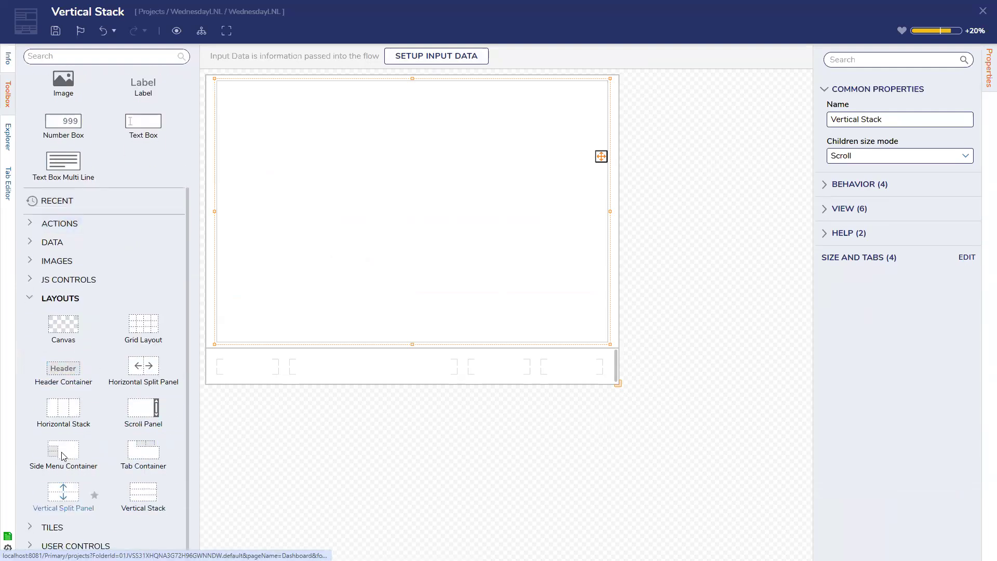
drag(92, 371, 385, 171)
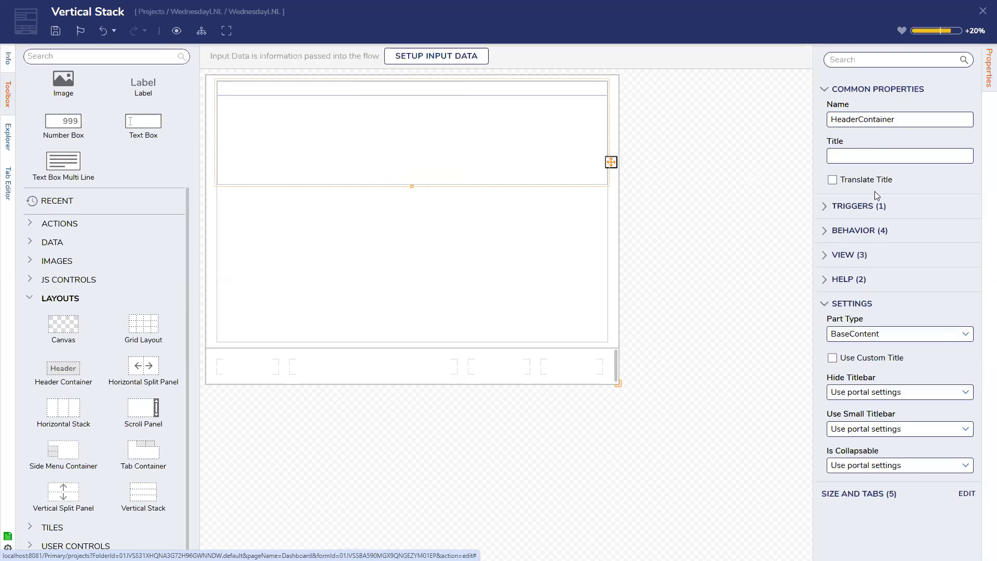
click(855, 360)
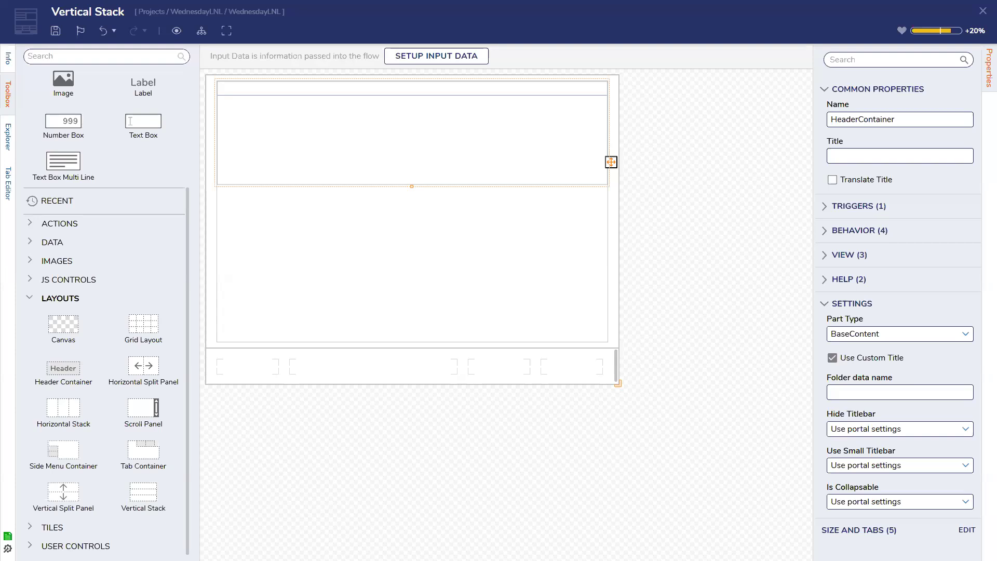
click(872, 360)
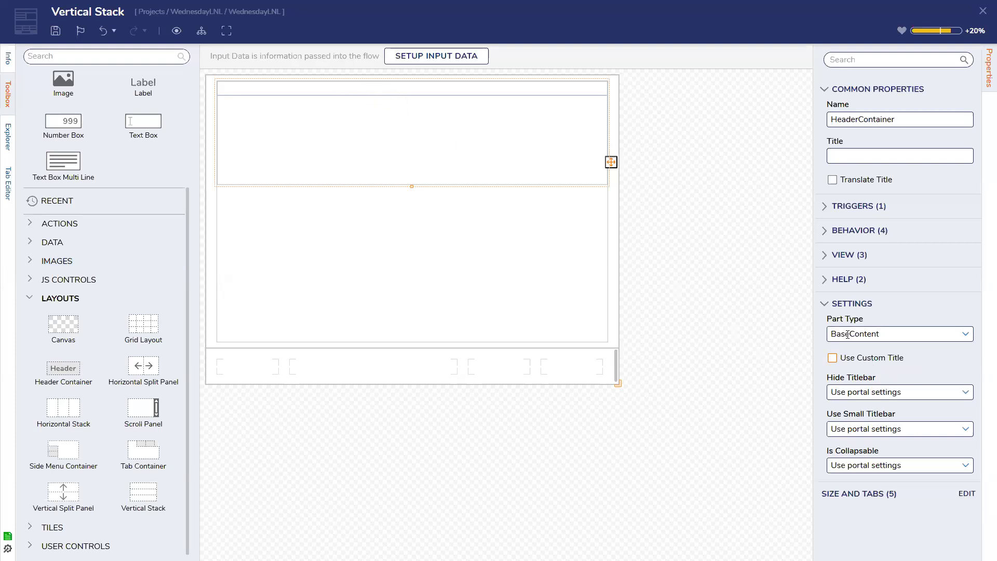
click(850, 363)
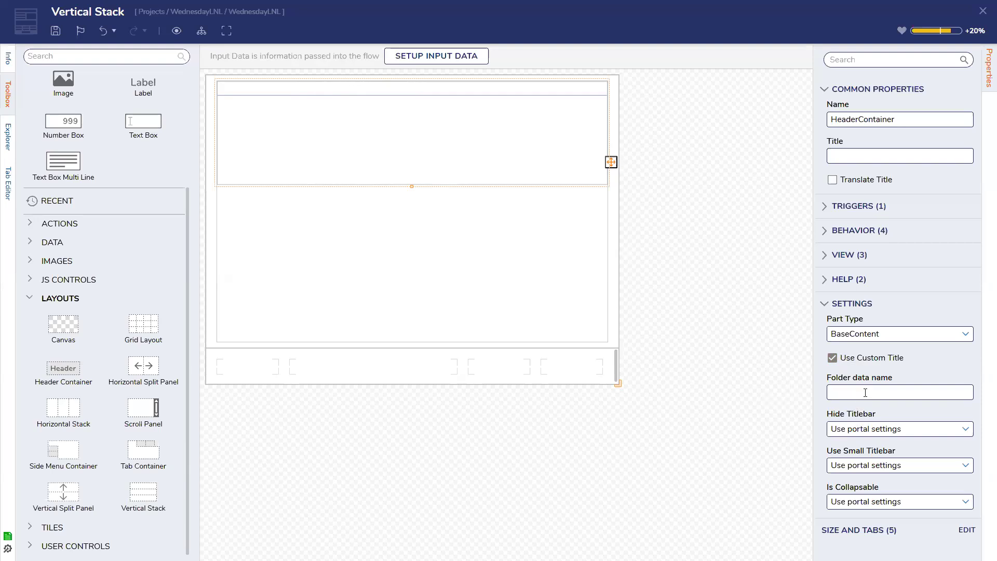
click(834, 358)
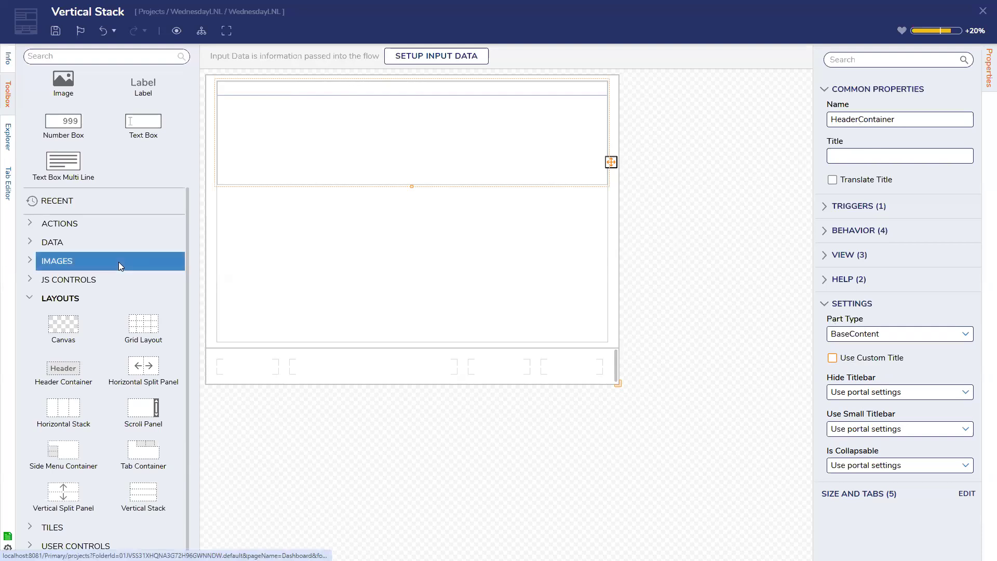
- Place a label in the first cell of the form's footer row and check its Label For choices
scroll(118, 267, up, 3)
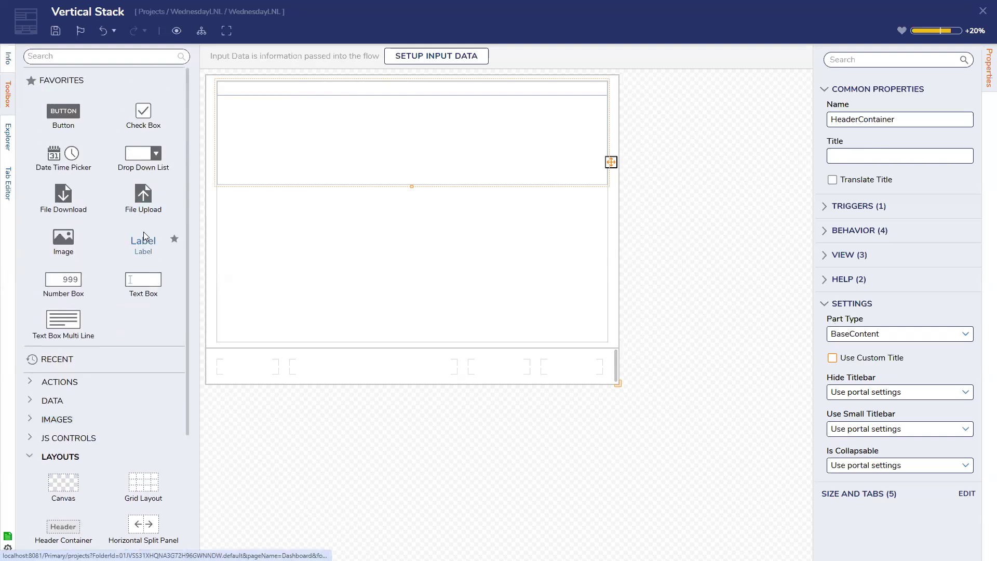
drag(143, 231, 250, 366)
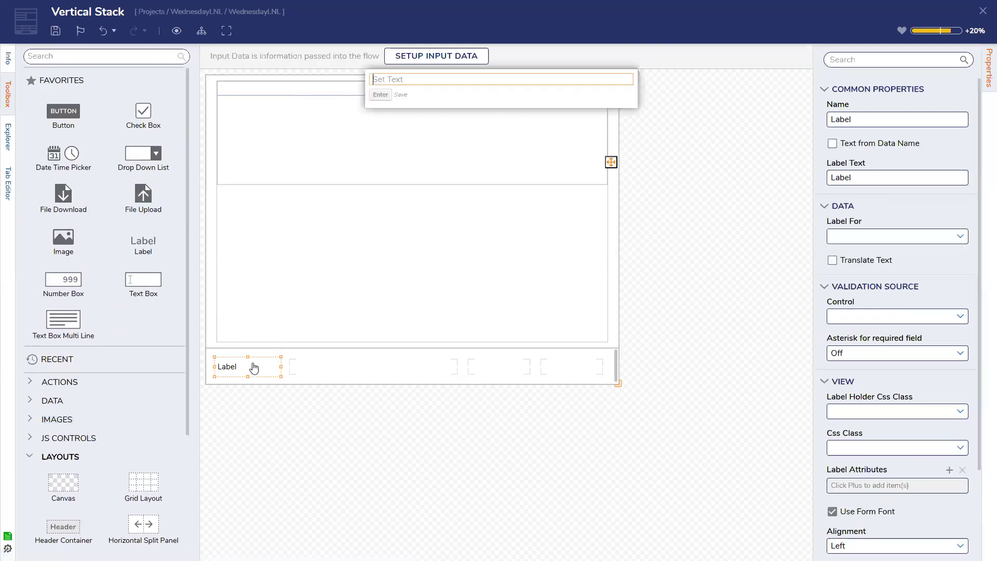
click(961, 237)
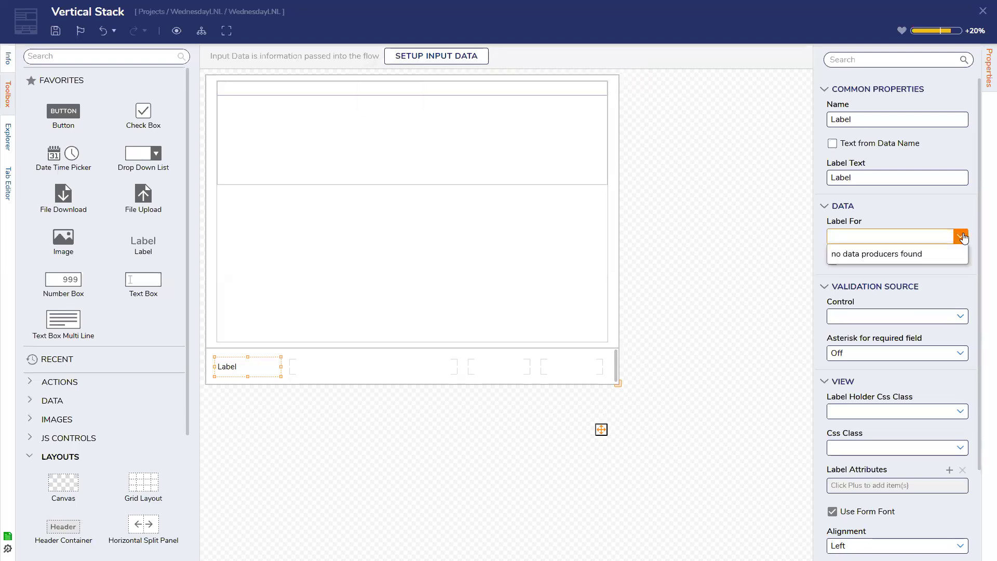
click(962, 237)
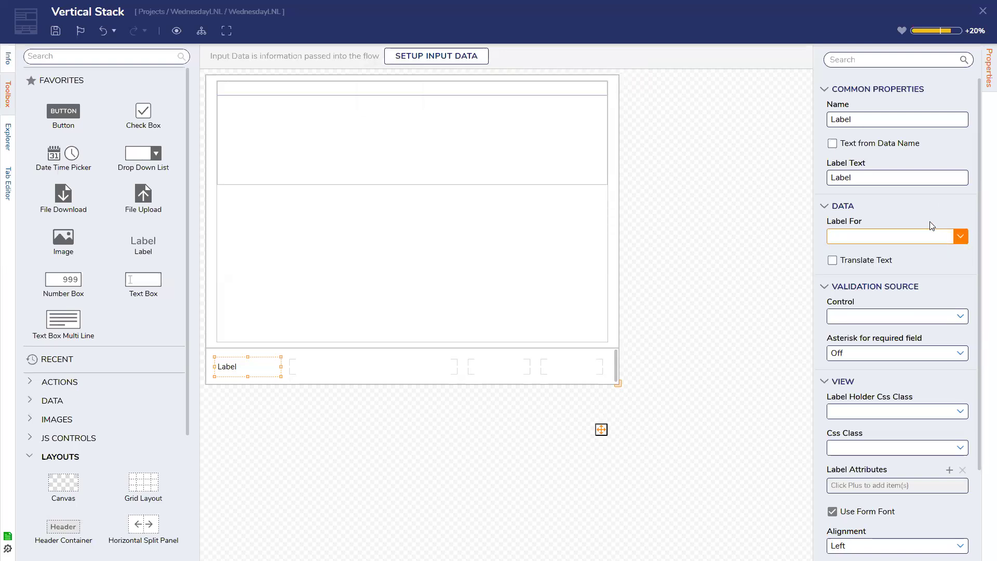
scroll(930, 291, down, 2)
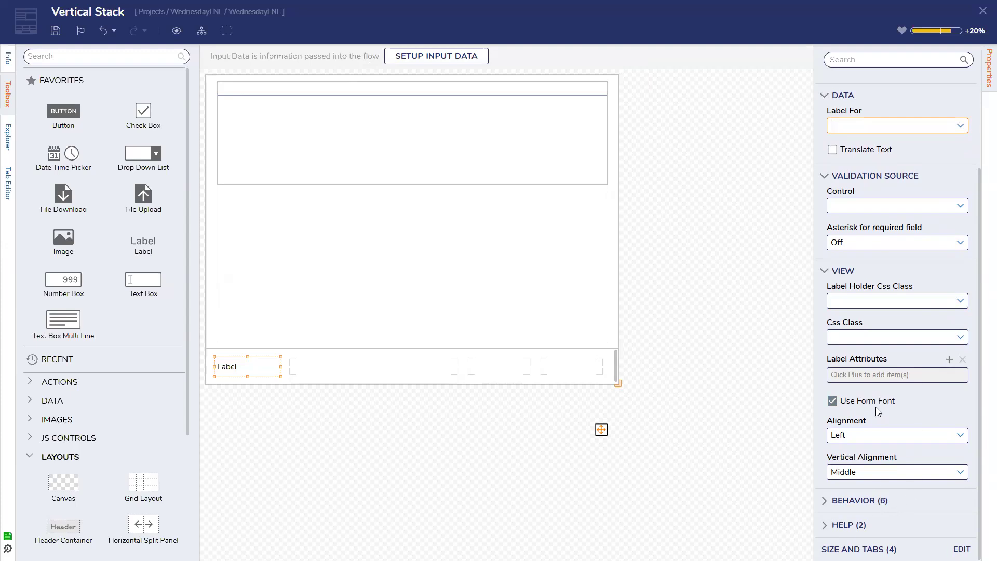
click(950, 361)
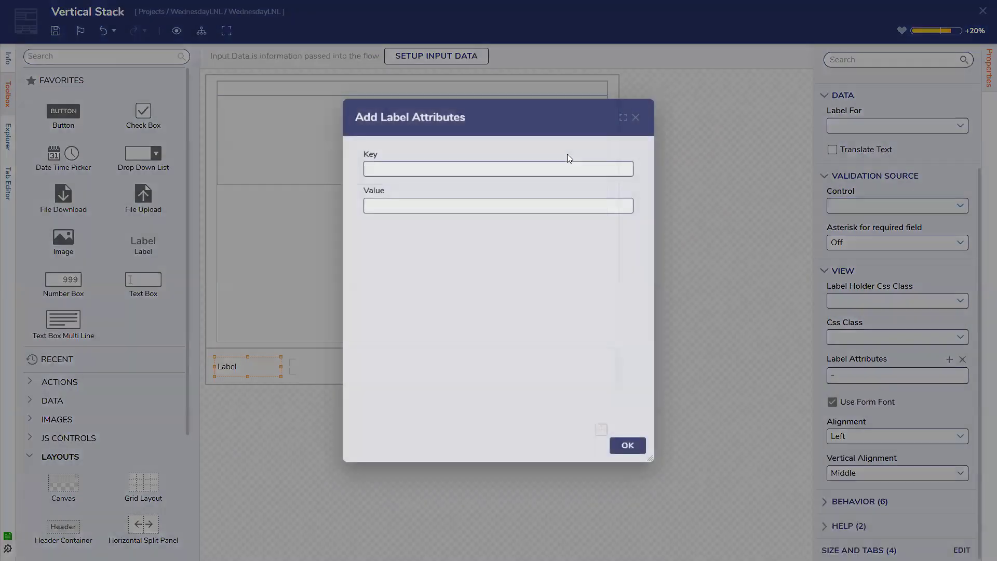
click(635, 119)
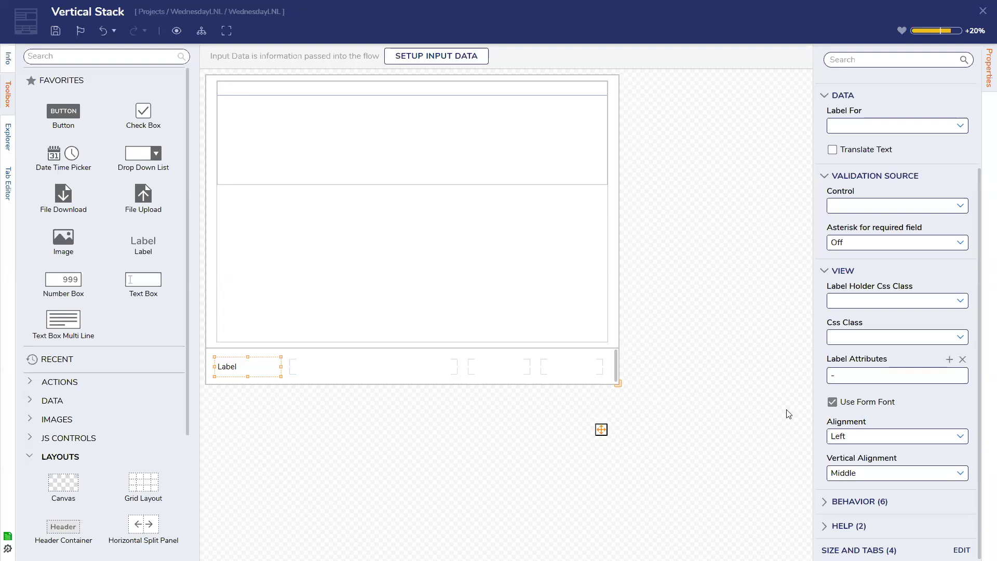
click(961, 360)
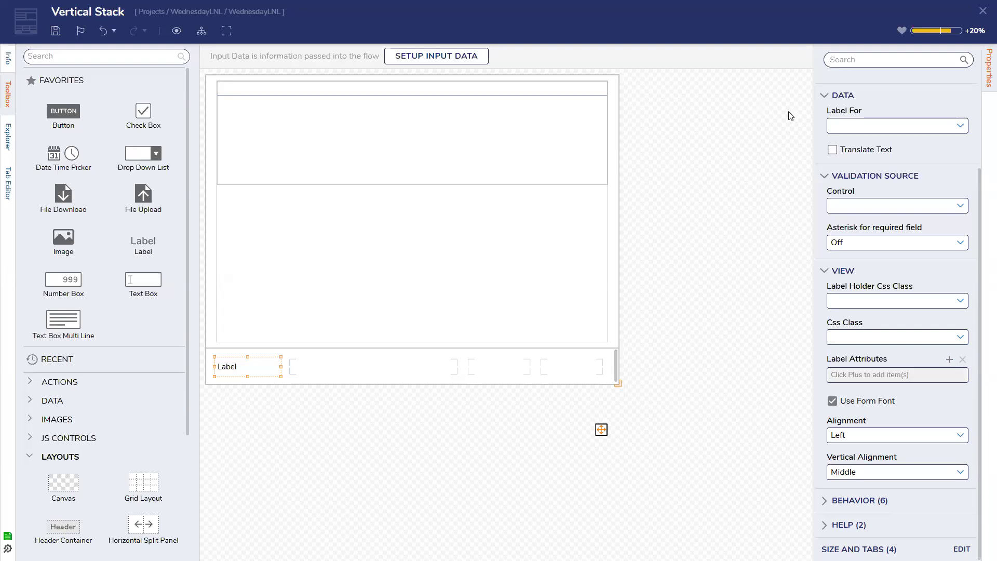
- Add a label attribute with the key Color and the value red to the footer label
click(949, 359)
click(444, 169)
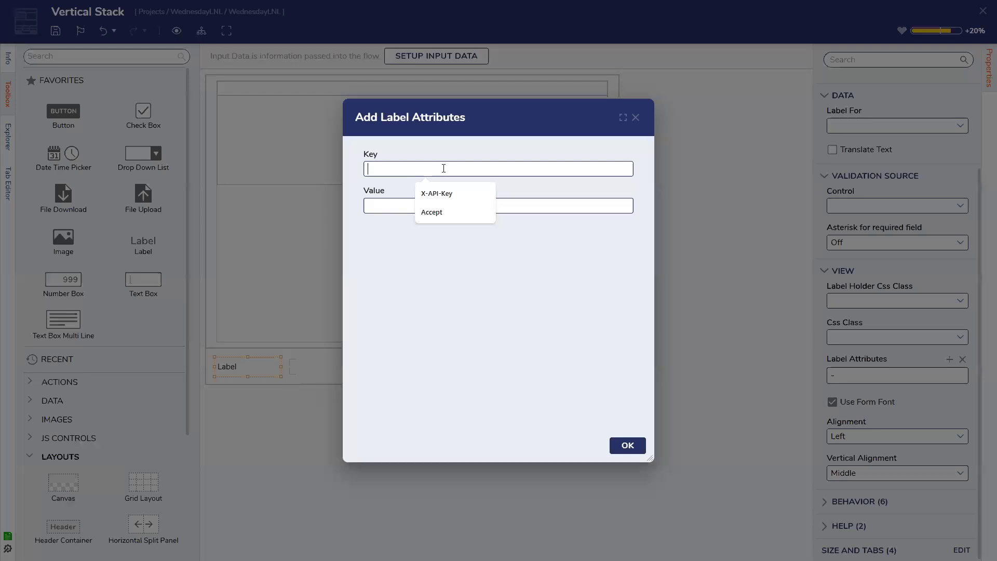
text(Color)
click(423, 204)
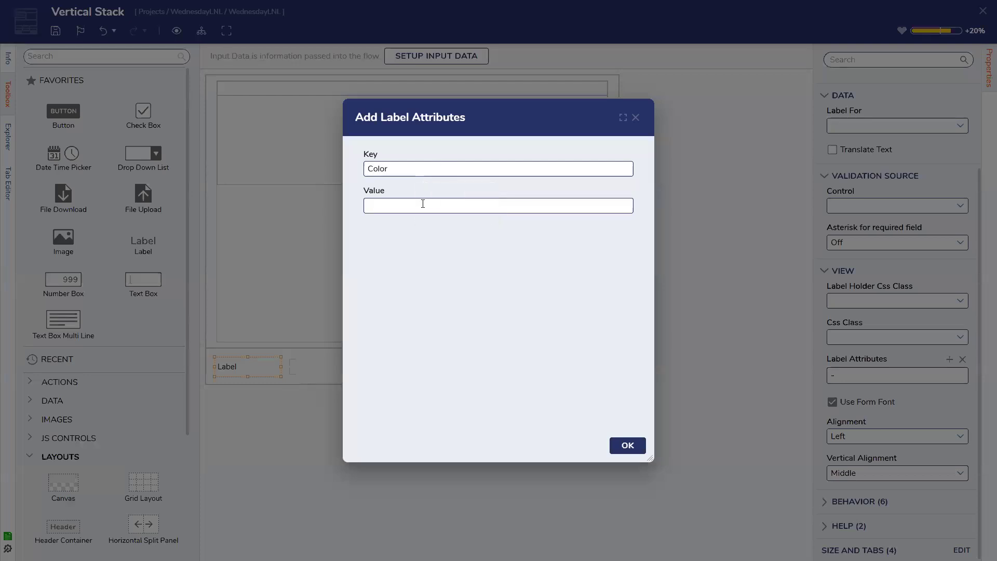
click(359, 271)
click(383, 203)
text(red)
click(628, 445)
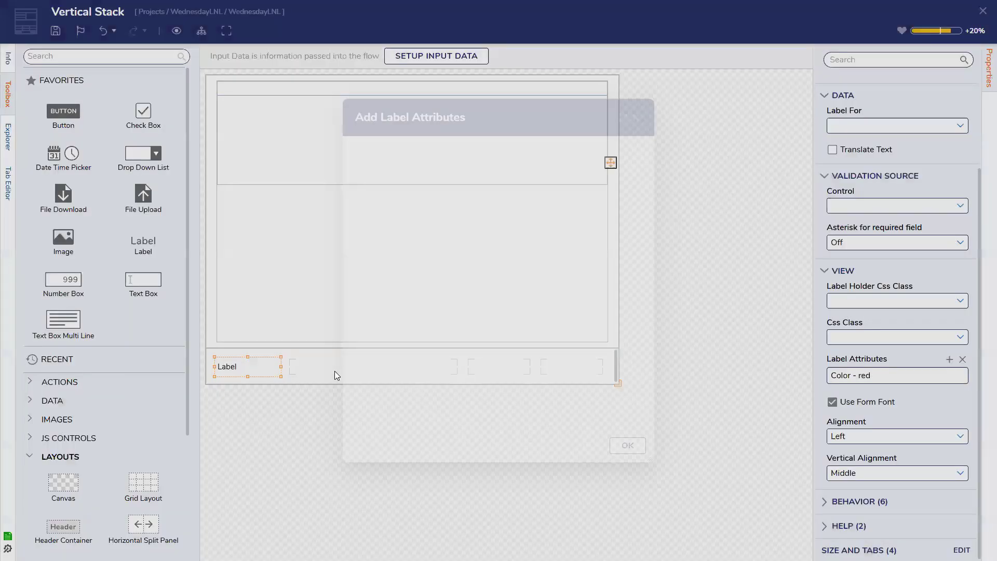
- Preview the form to check the footer label's appearance, and close the preview
click(254, 365)
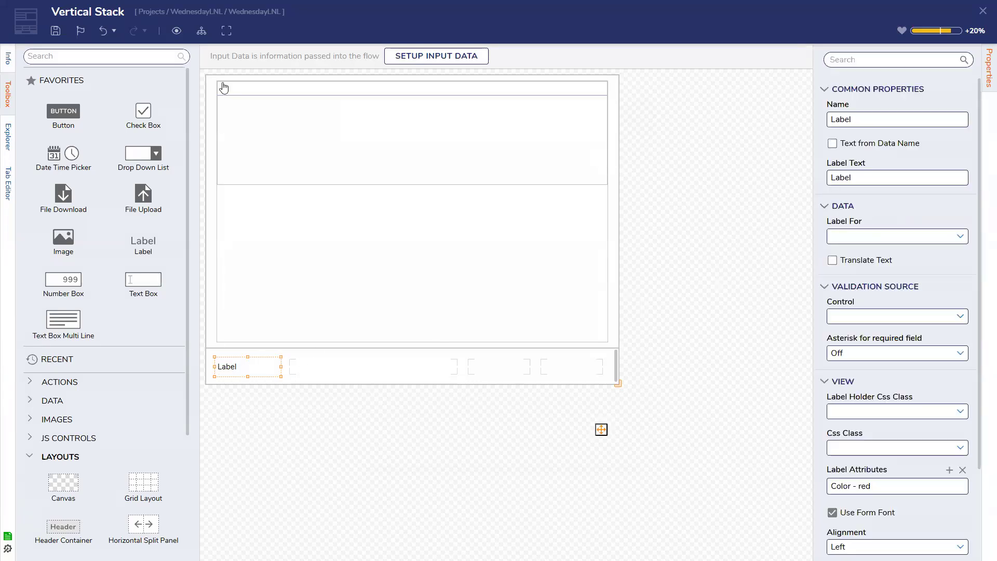
click(177, 30)
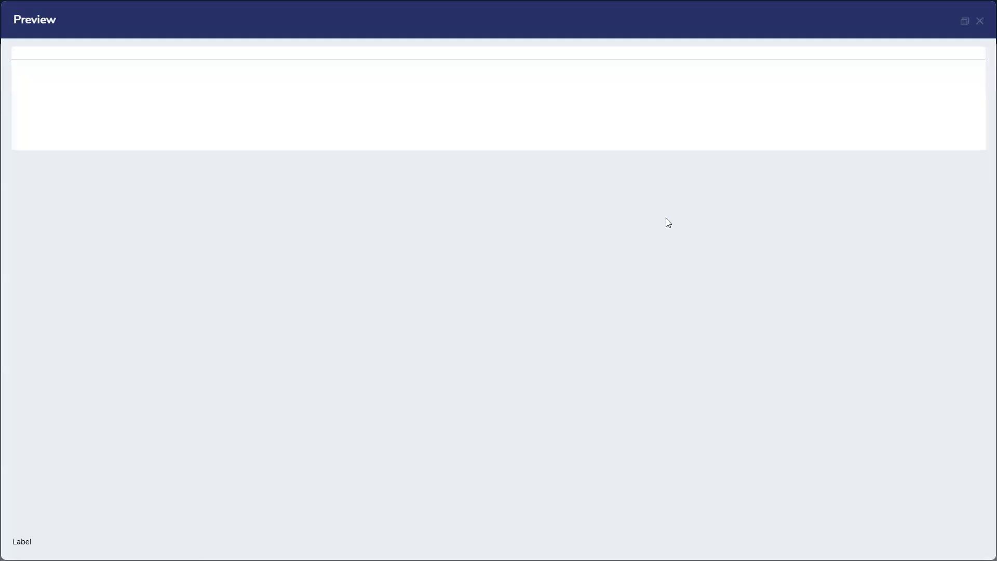
click(675, 125)
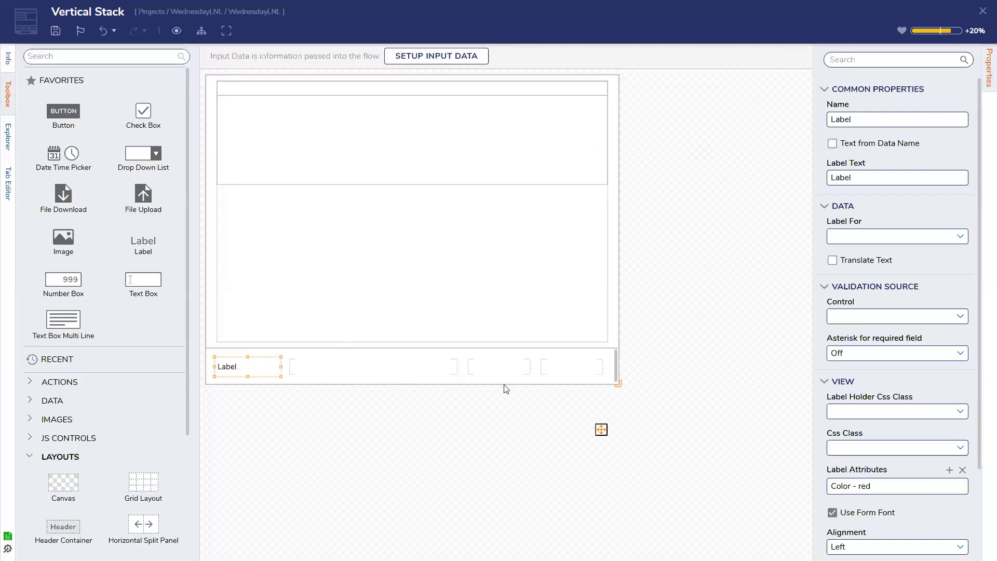
- Change the footer label's existing attribute to the key Font with the value Courier New
scroll(888, 395, down, 2)
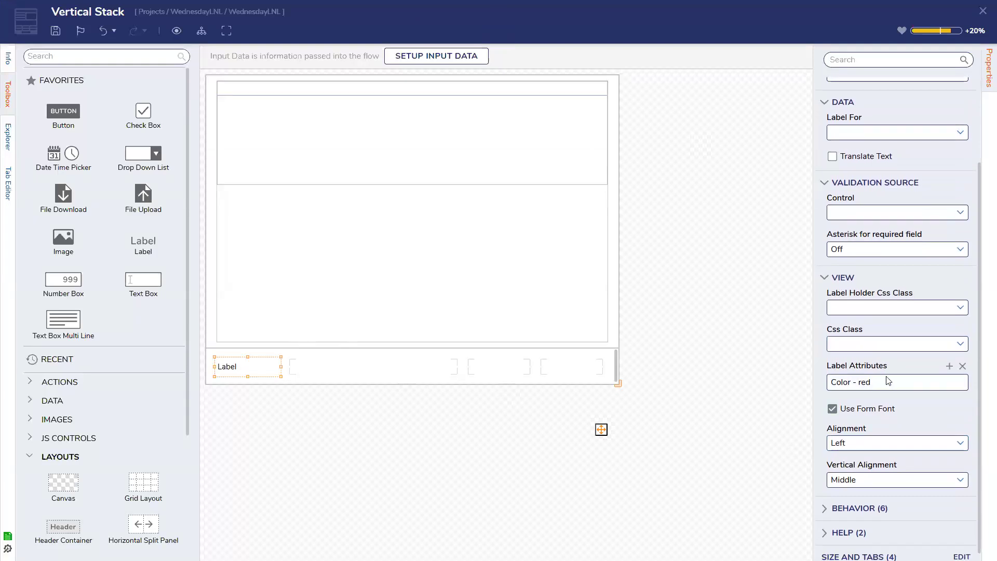
click(947, 379)
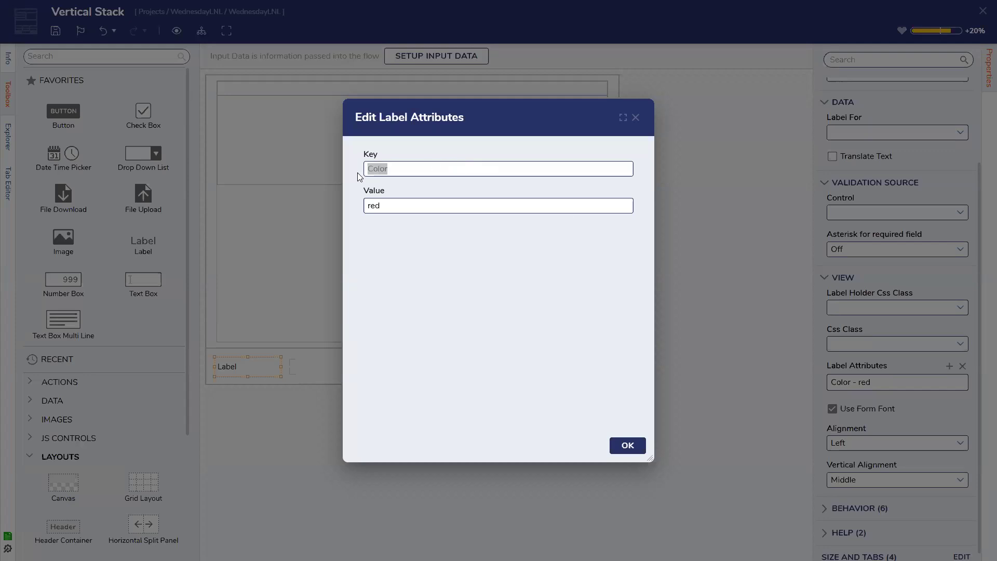
text(nt)
key(Tab)
text(Courier New)
click(632, 446)
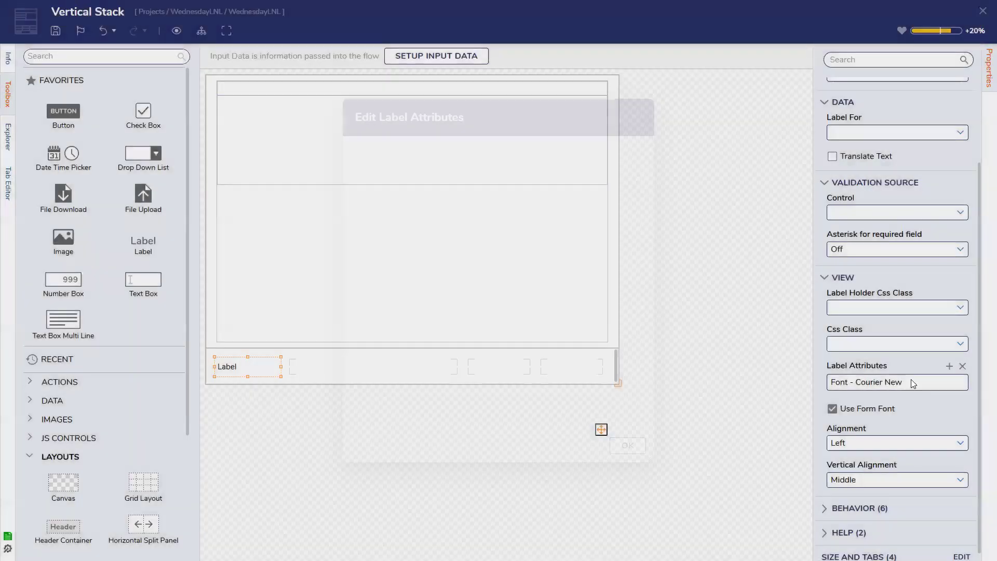
- Disable Use Form Font for the footer label and try Georgia as its font family, then clear the font family and close the font attributes
click(866, 410)
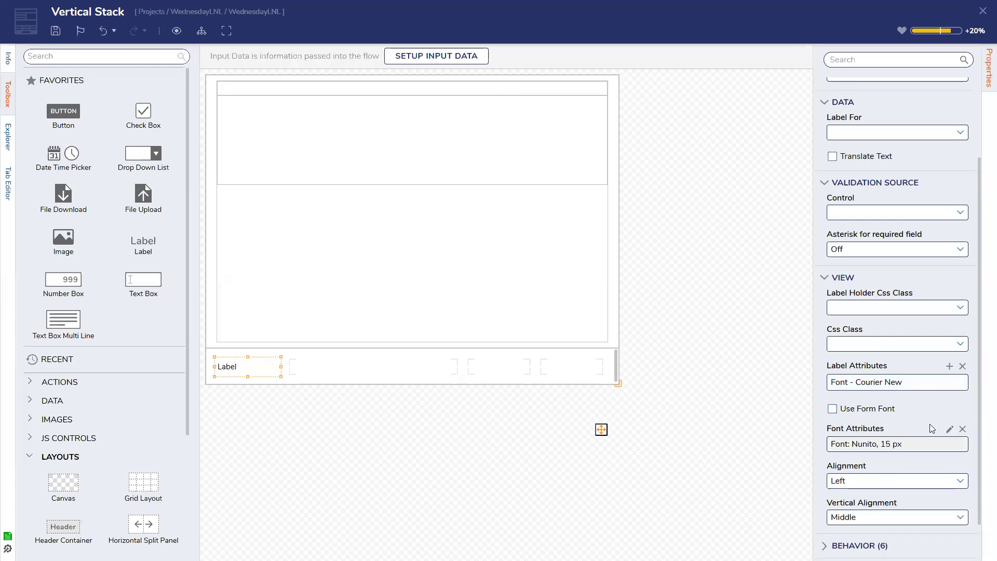
click(950, 430)
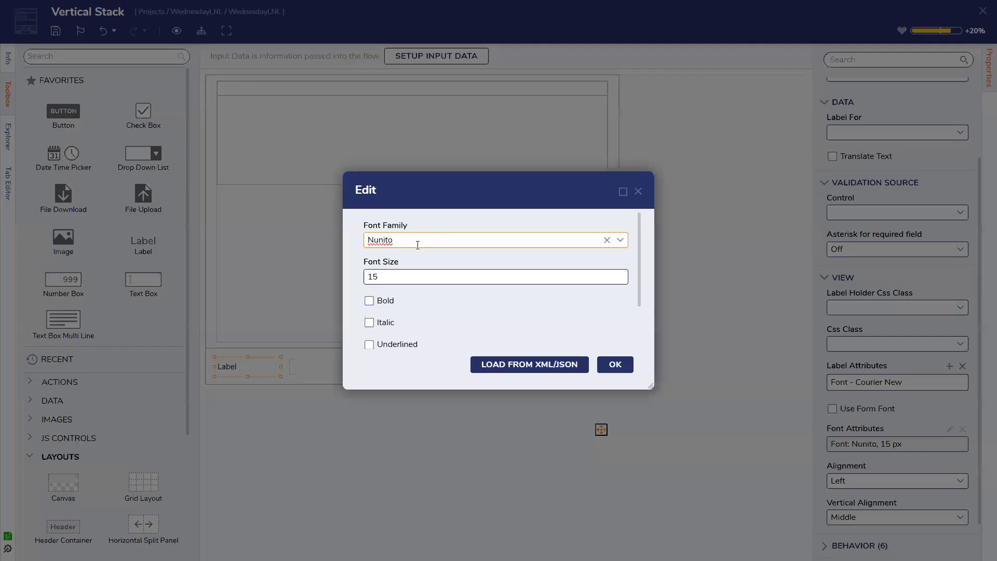
click(621, 242)
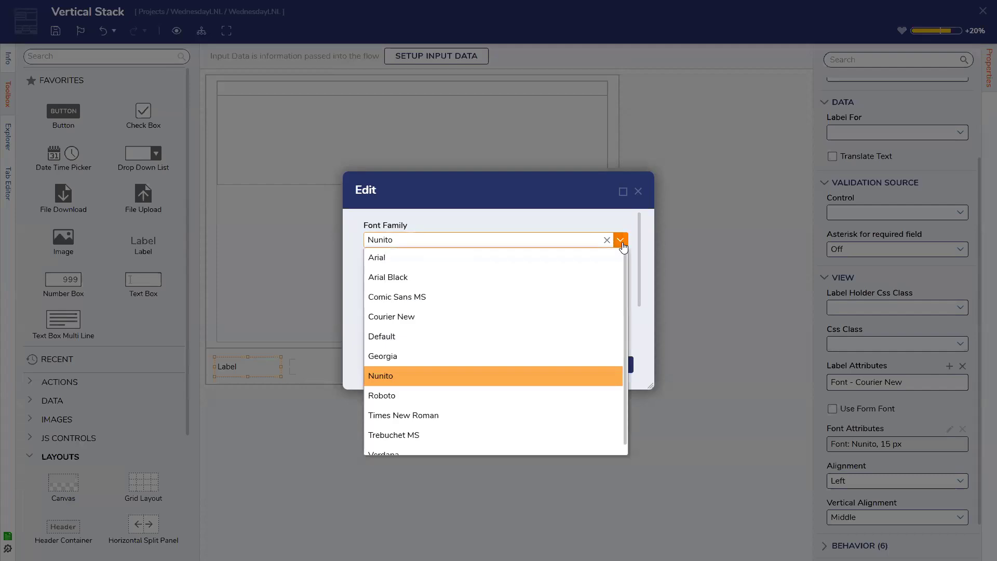
click(445, 358)
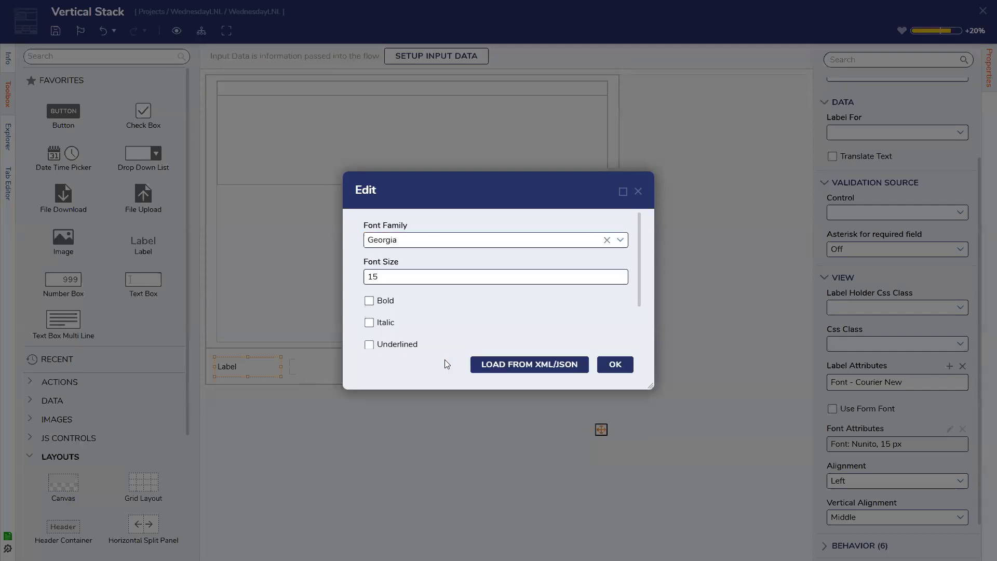
click(623, 366)
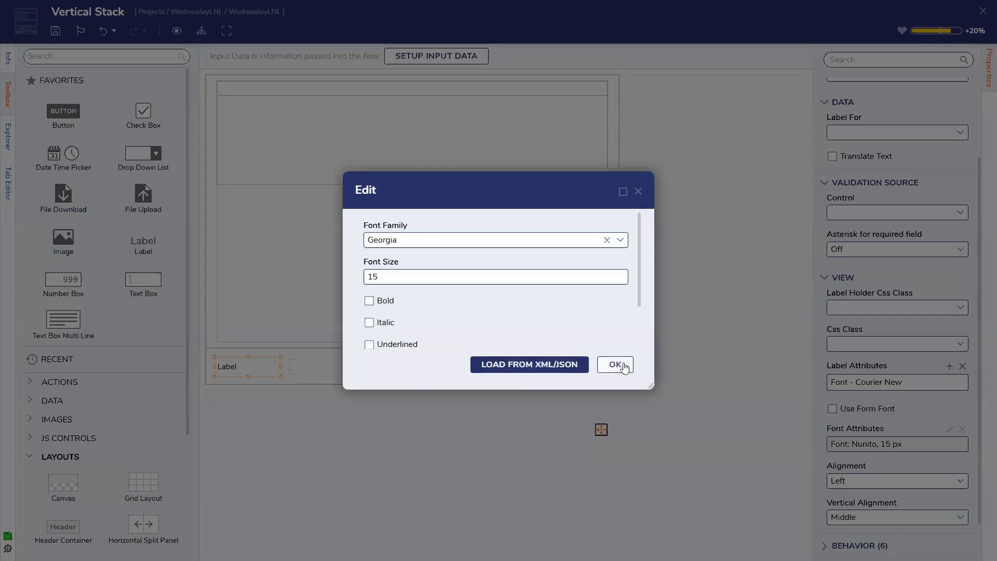
click(607, 240)
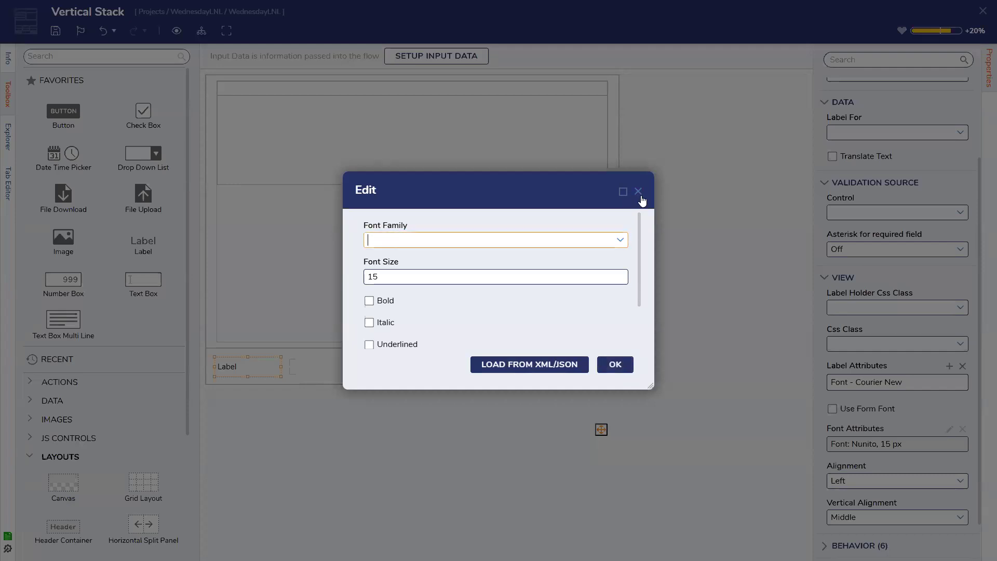
click(638, 192)
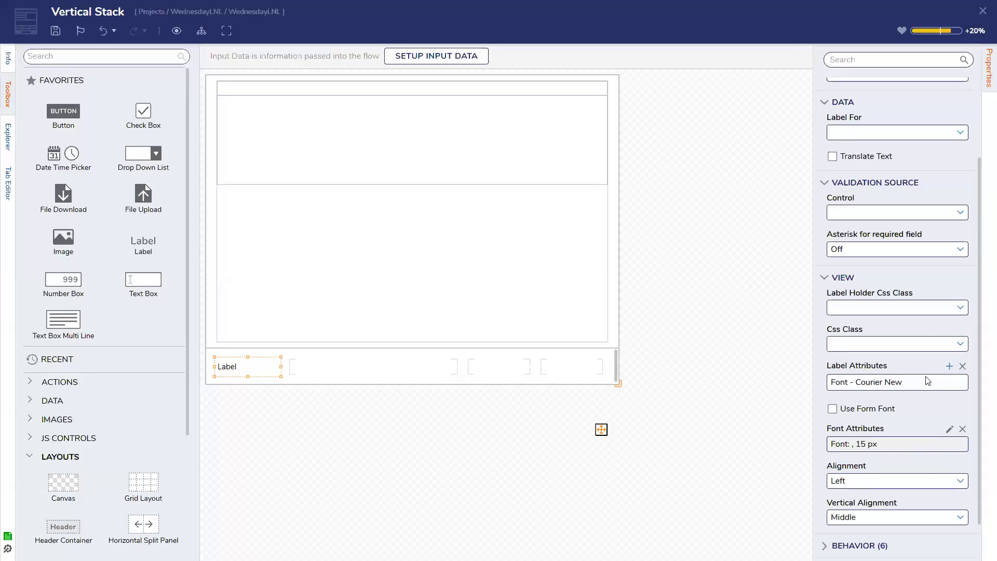
- Change the footer label's attribute to the key Font Family with the value Georgia
double_click(946, 382)
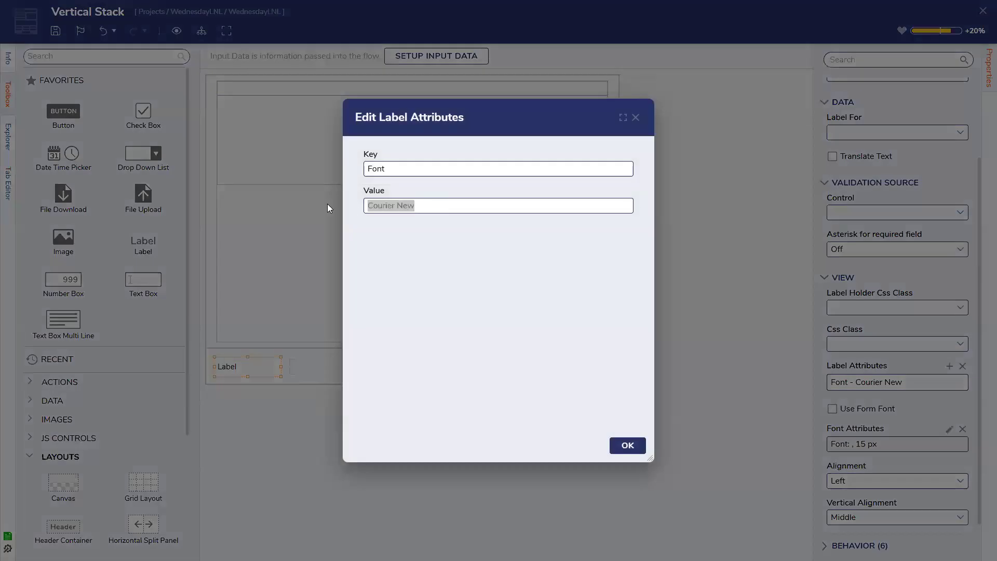
text(Georgia)
click(627, 440)
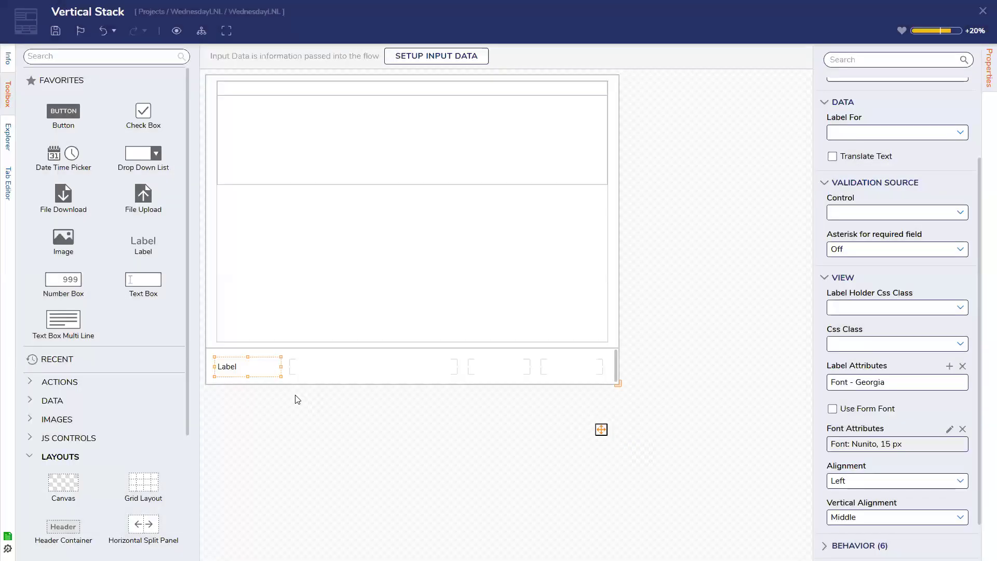
click(239, 369)
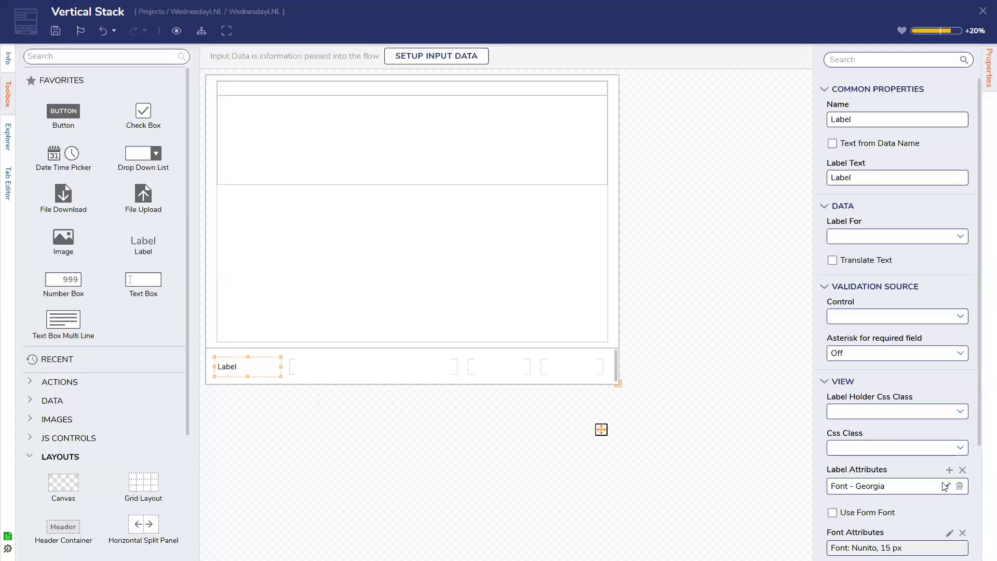
click(948, 488)
click(452, 172)
text(Family)
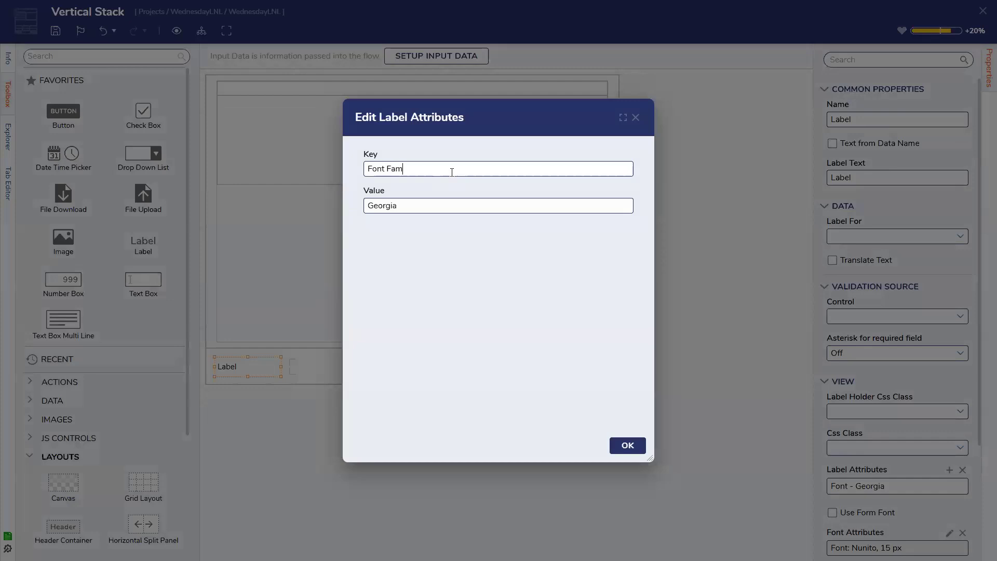
click(623, 442)
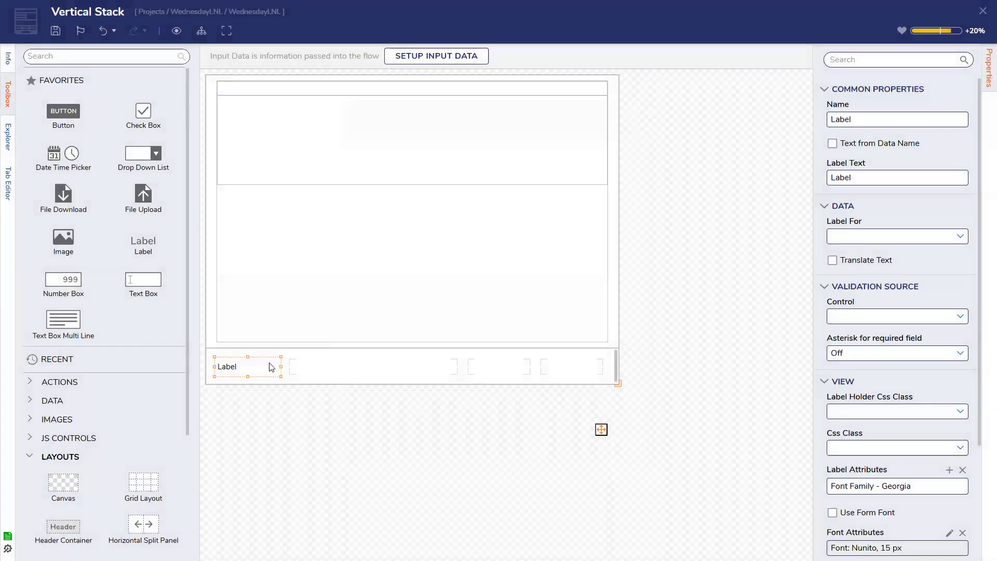
- Move the label to the second cell of the footer row and remove its Font Family attribute
drag(230, 374, 311, 372)
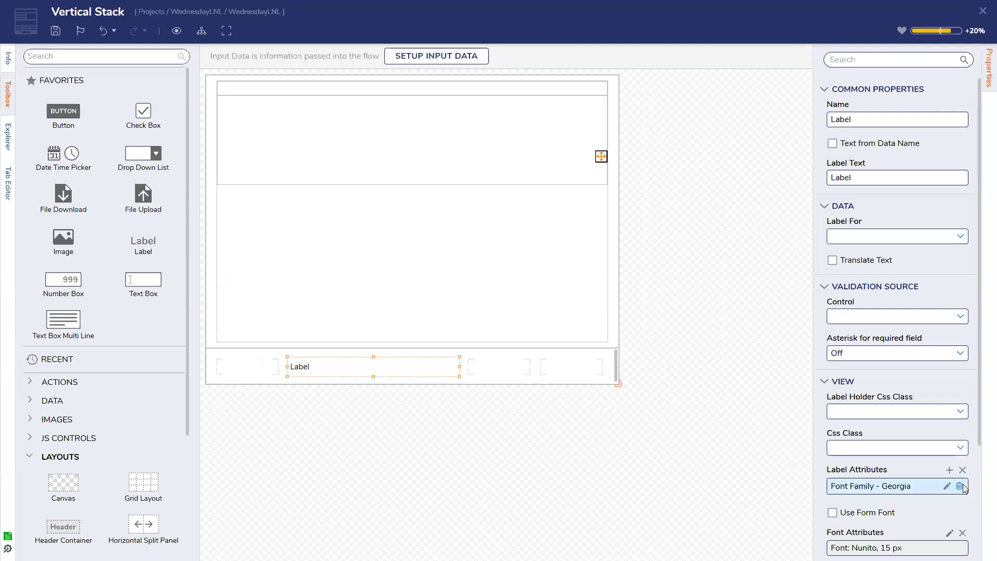
click(963, 488)
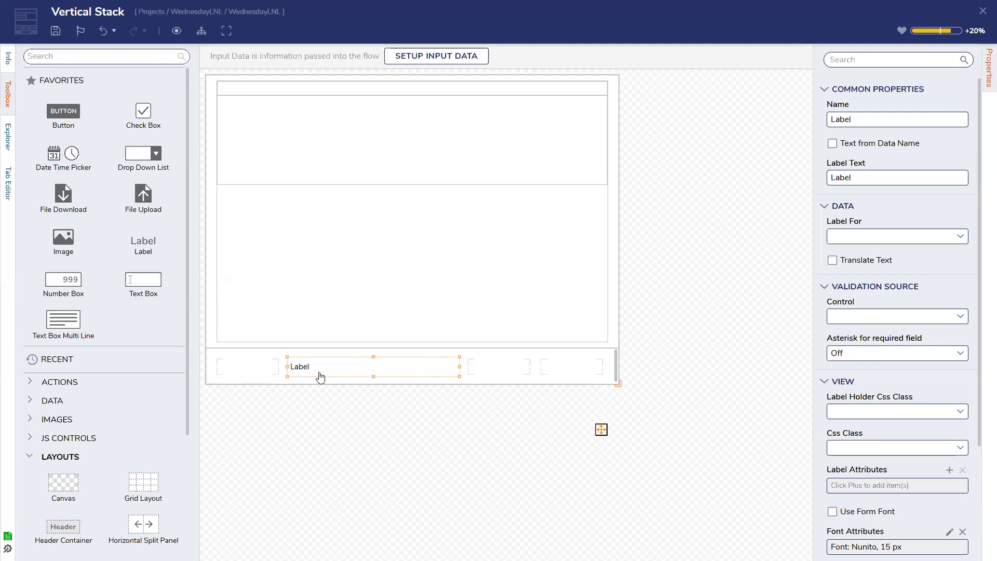
click(960, 447)
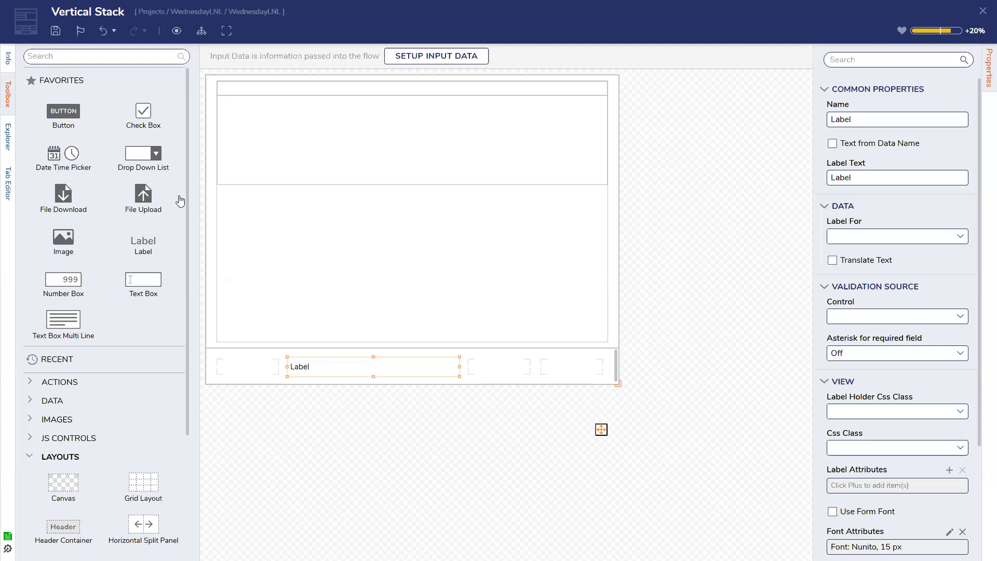
- Delete the header container, the vertical stack and the footer label from the form
click(226, 104)
click(226, 104)
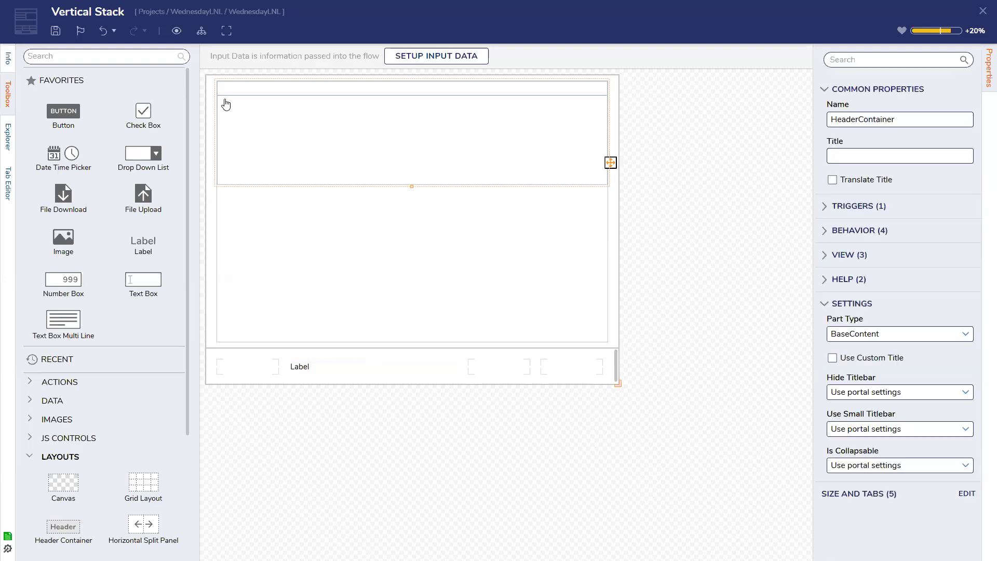
key(Delete)
drag(137, 152, 241, 87)
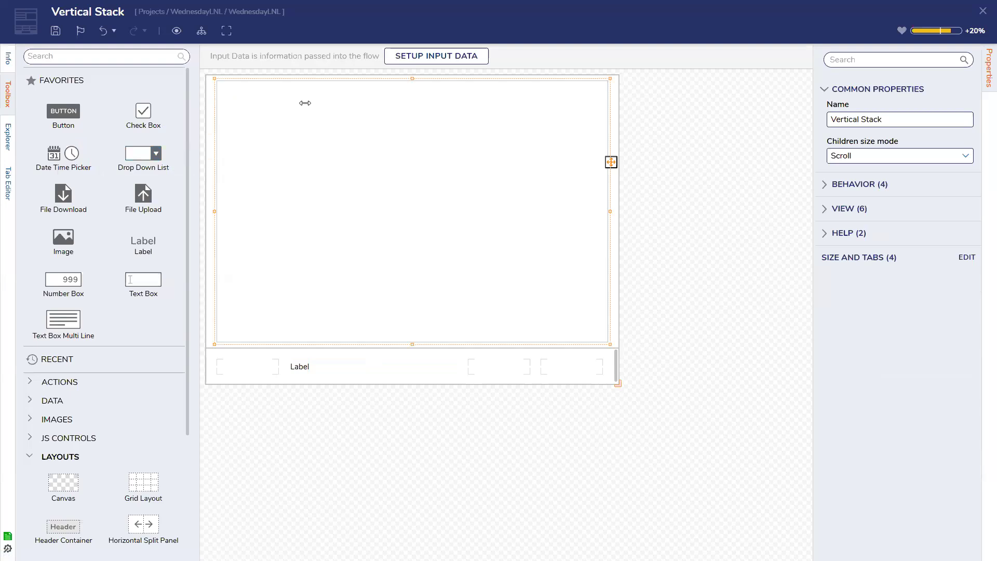
click(278, 102)
click(301, 364)
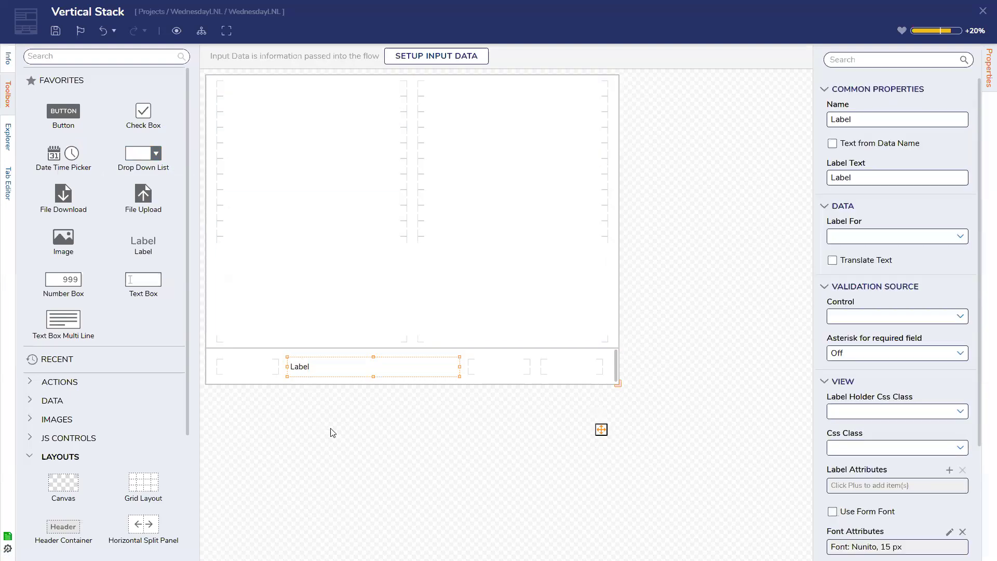
key(Delete)
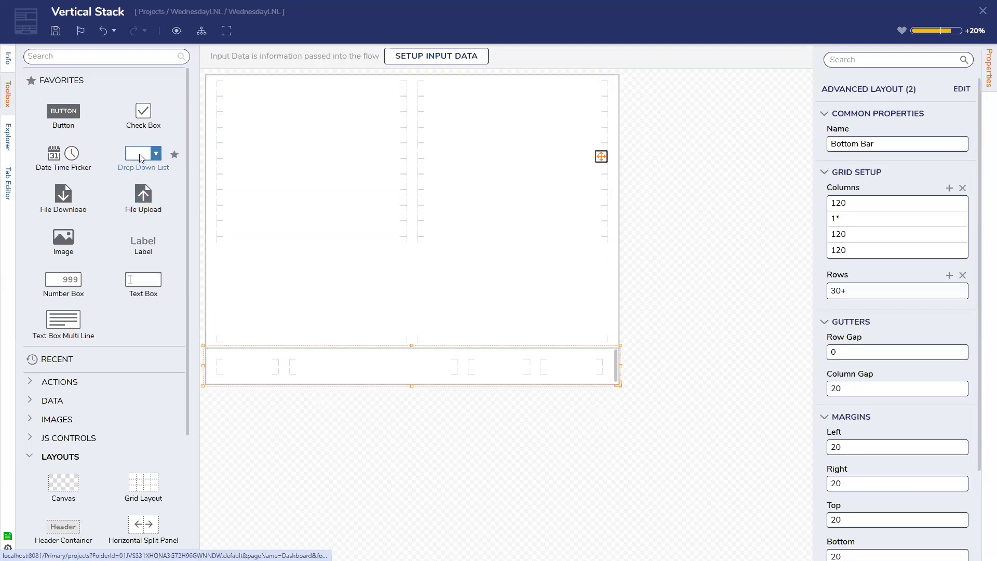
- Place a drop down list in the grid's first column and a button with the outcome name Done in the footer's last cell
drag(140, 158, 281, 148)
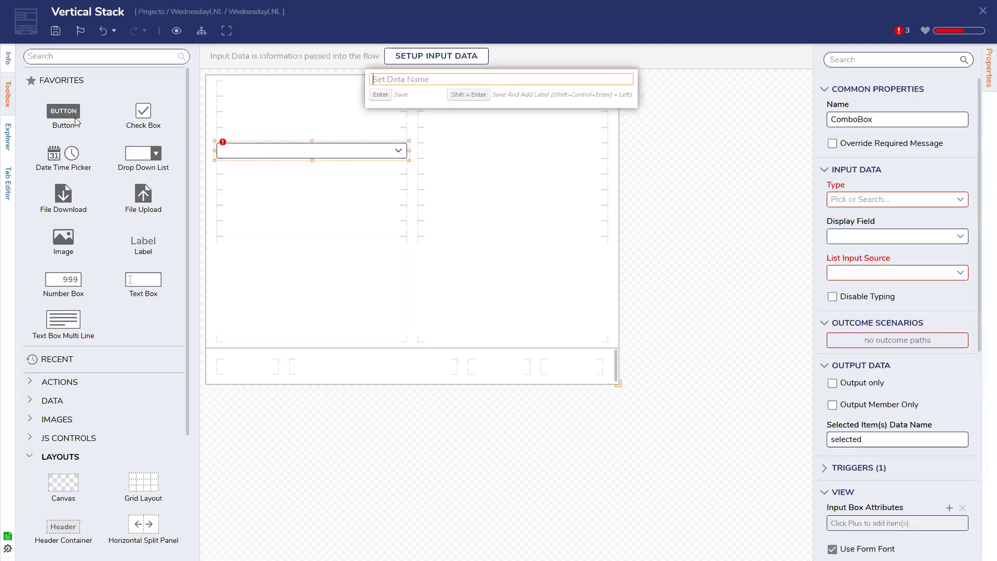
drag(514, 336, 572, 366)
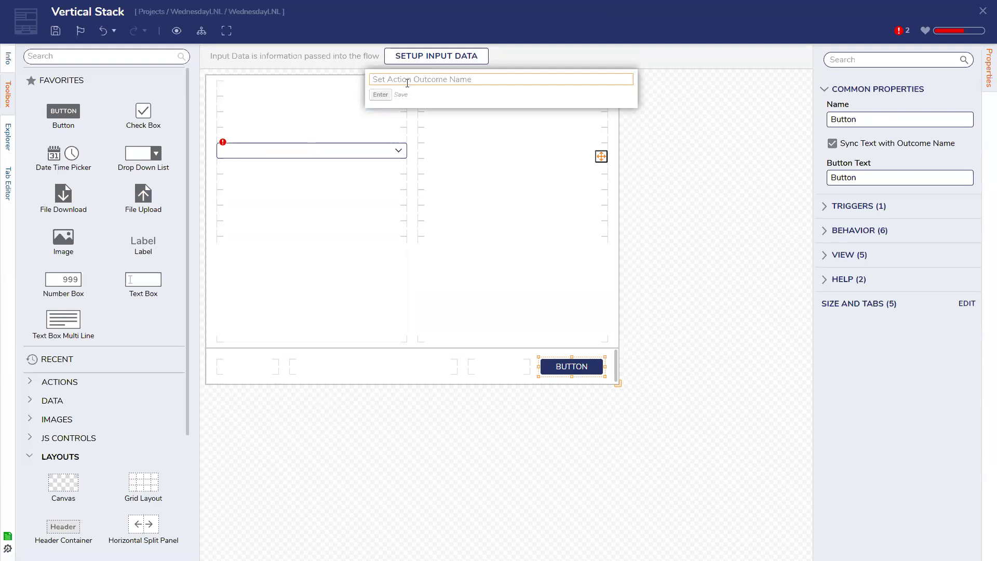
text(Done)
key(Return)
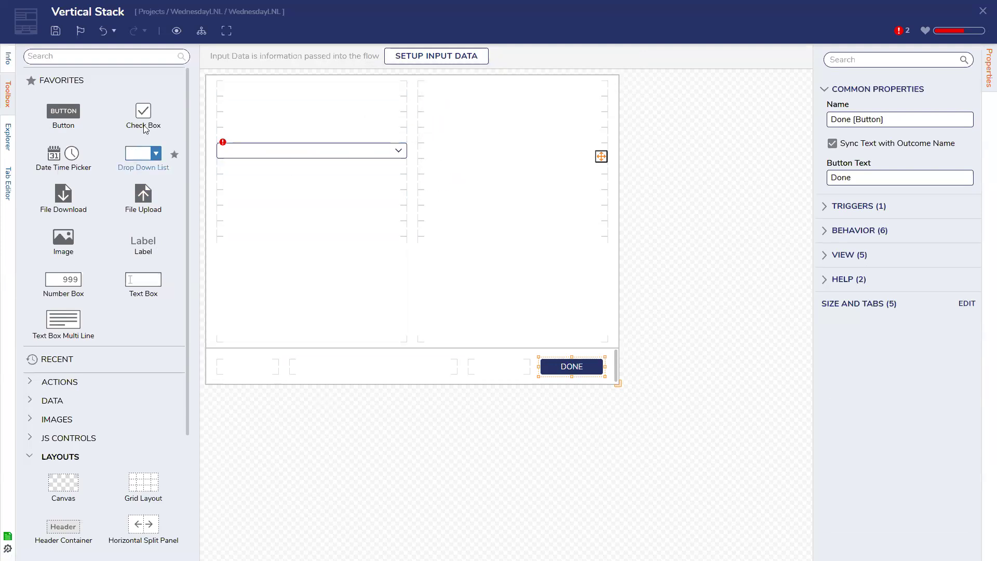
- Place a number box beside the drop down list and check the Done outcome scenario for both controls
drag(490, 133, 136, 253)
drag(67, 289, 508, 149)
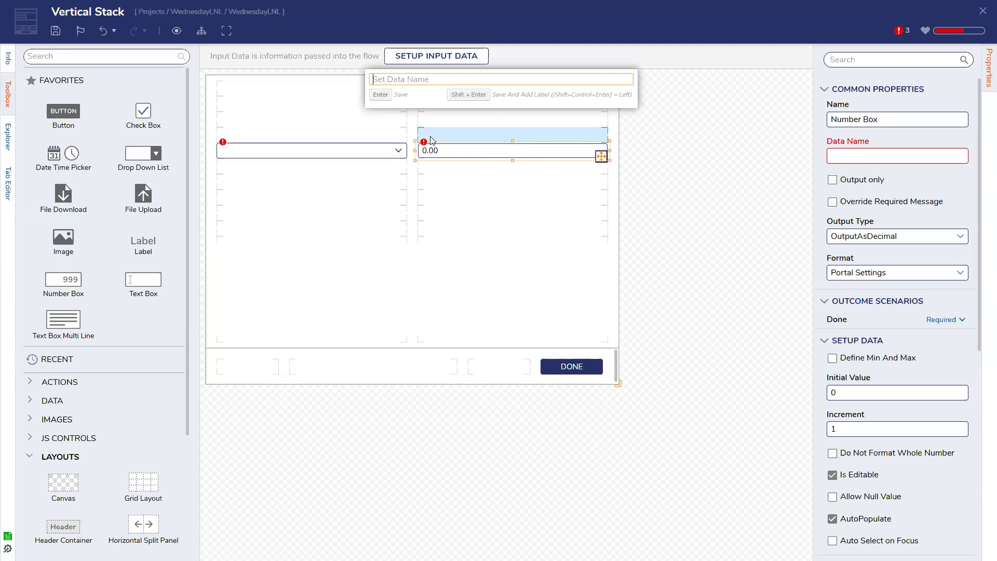
click(953, 320)
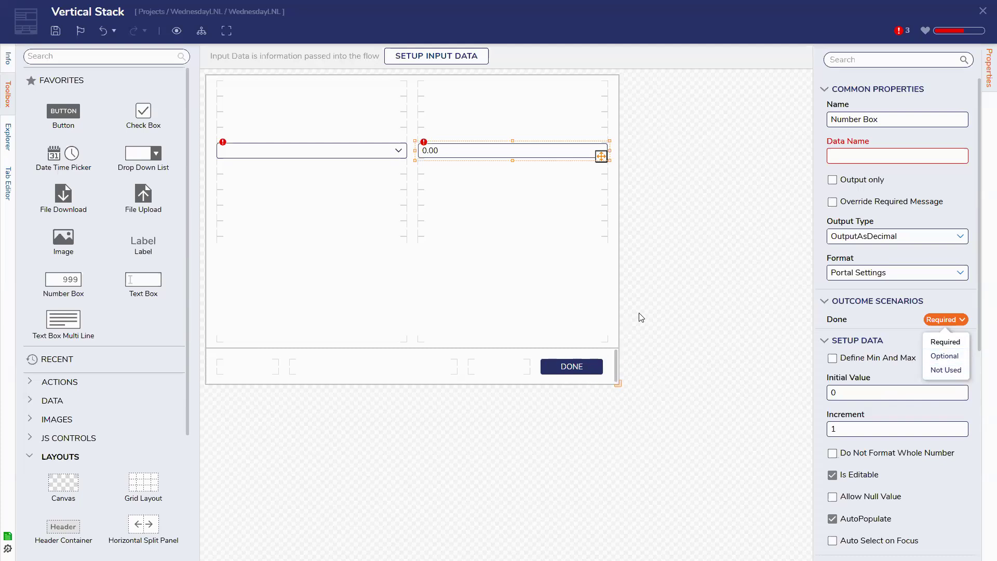
click(384, 149)
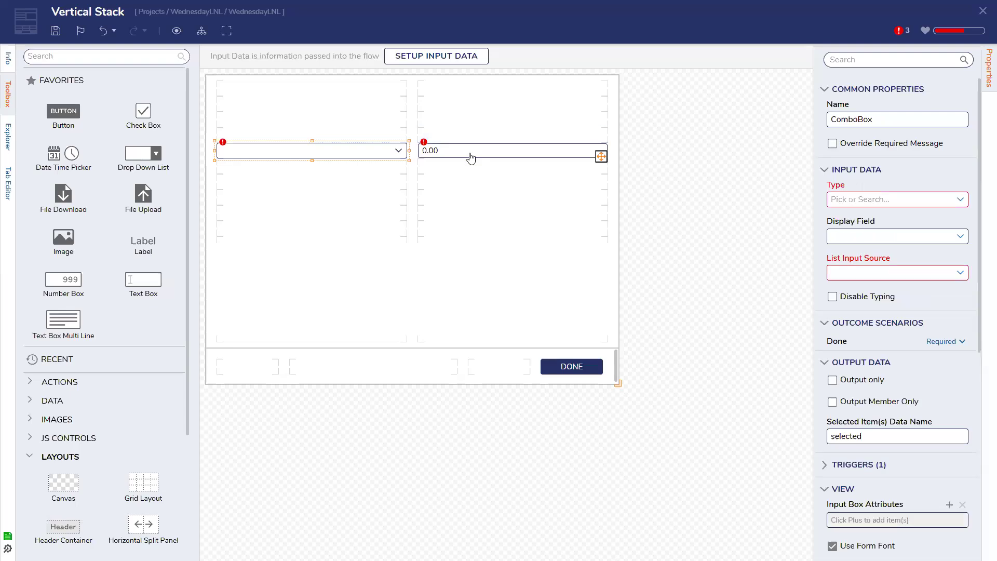
click(470, 158)
- Add a button with the outcome name New Route in the footer cell next to the Done button
drag(64, 111, 502, 366)
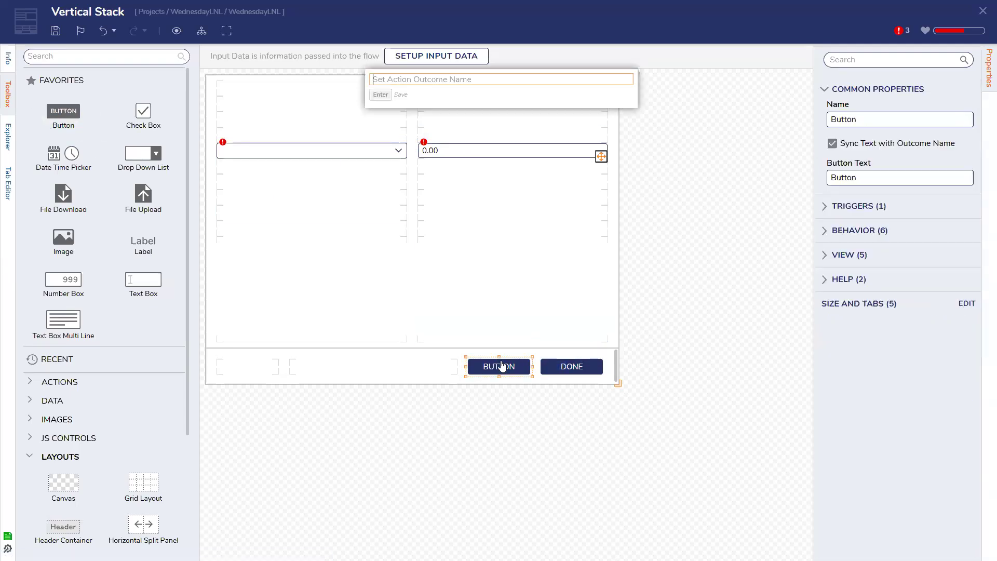
text(N)
text(oute)
key(Return)
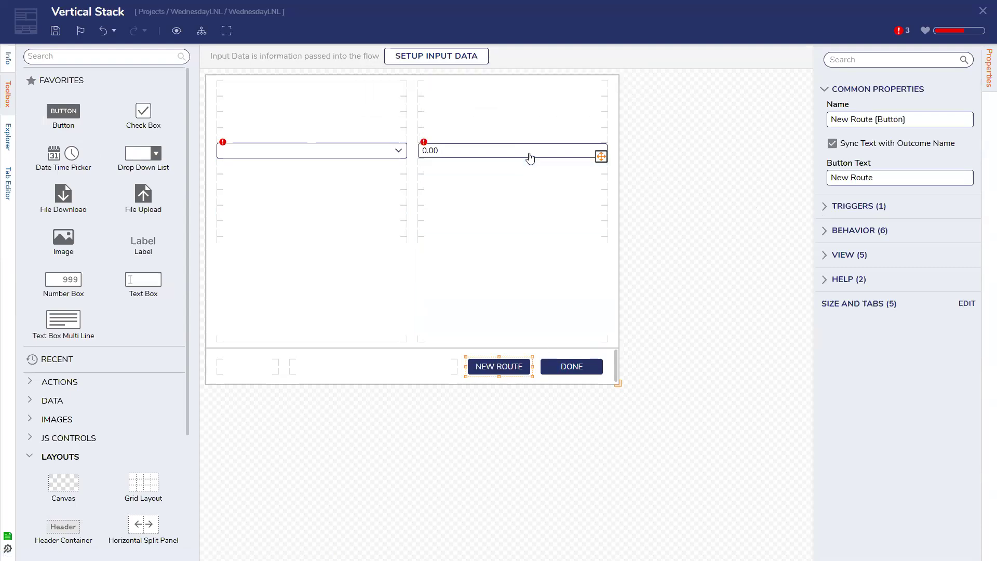
- Set the number box's New Route outcome scenario to Optional
click(530, 155)
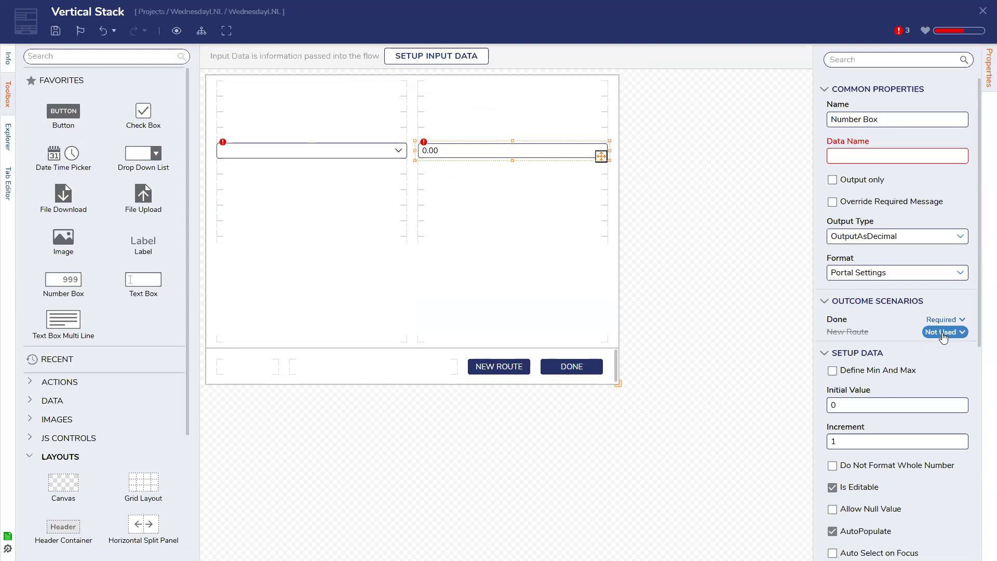
click(928, 337)
click(937, 363)
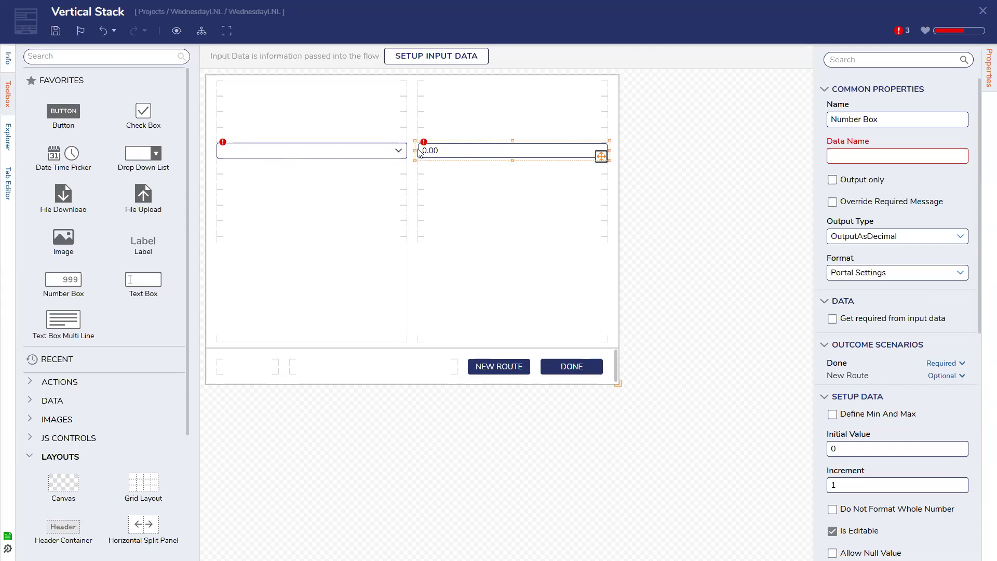
- Set the drop down list's New Route outcome scenario to Optional, leaving its output data settings expanded
click(381, 151)
click(960, 354)
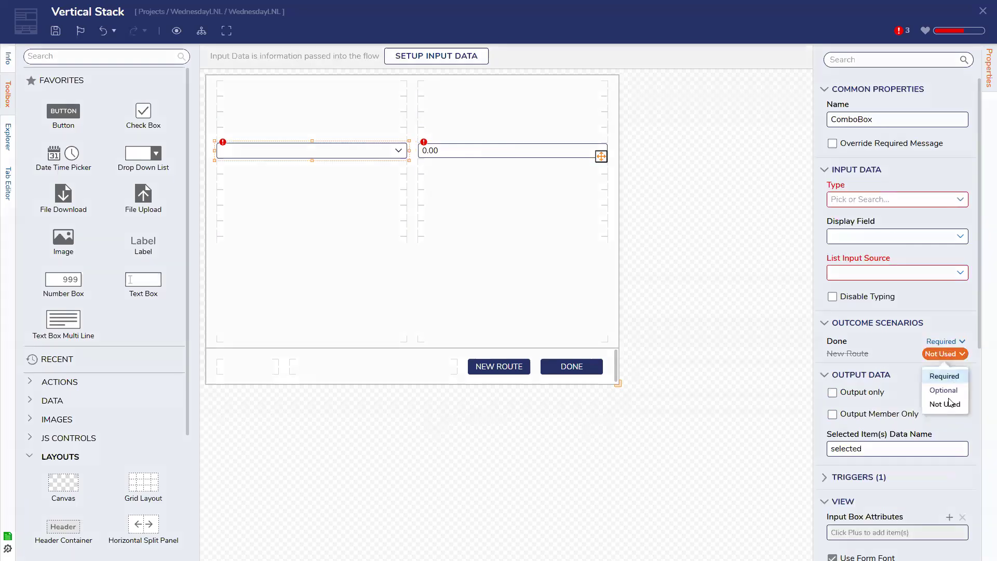
click(948, 392)
click(943, 377)
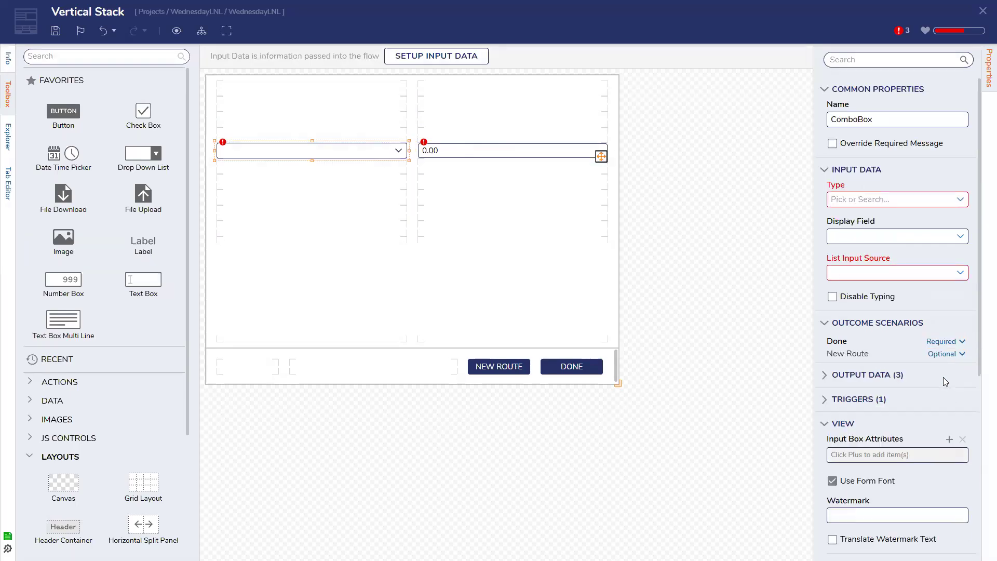
click(943, 377)
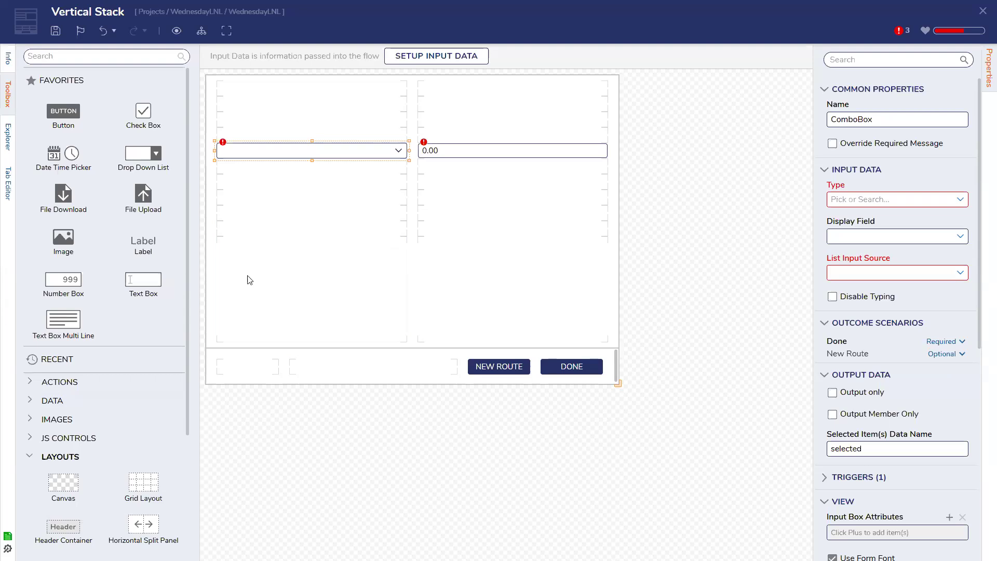
- Select the drop down list again and save the form without notes
click(326, 254)
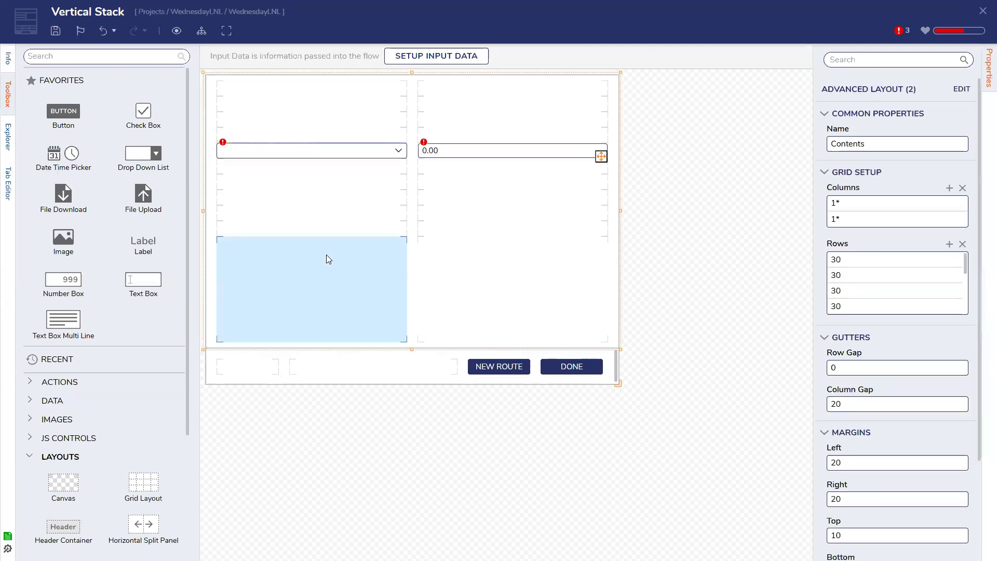
click(299, 152)
click(55, 30)
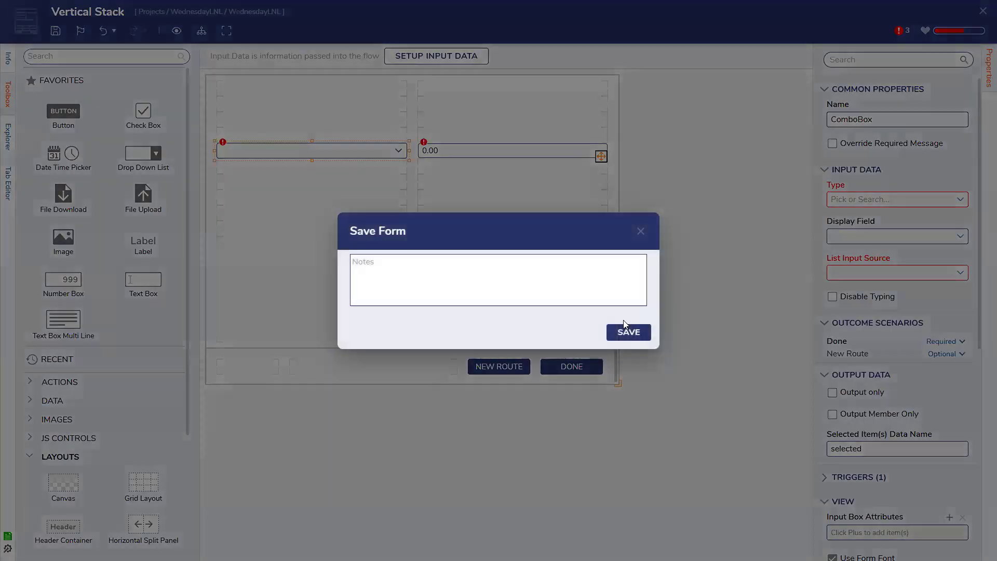
click(628, 332)
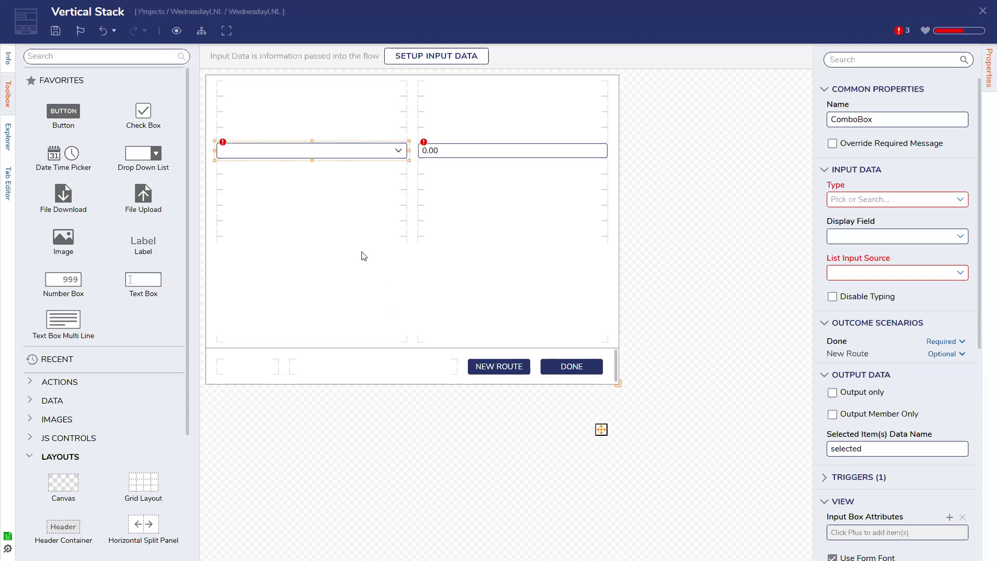
- Select the drop down list and number box together and examine which properties they share, checking for outcome scenario settings
click(462, 160)
click(395, 152)
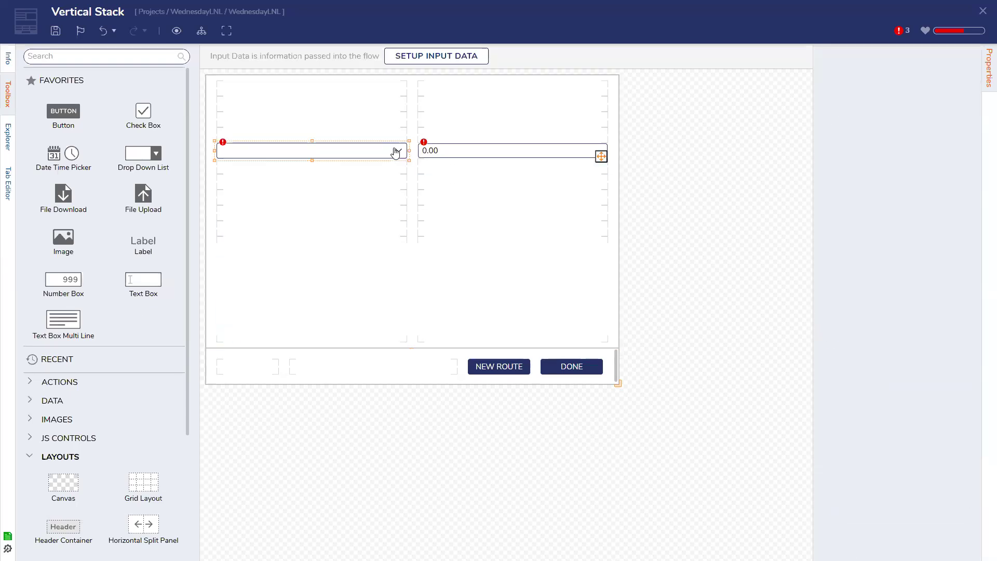
ctrl+click(443, 154)
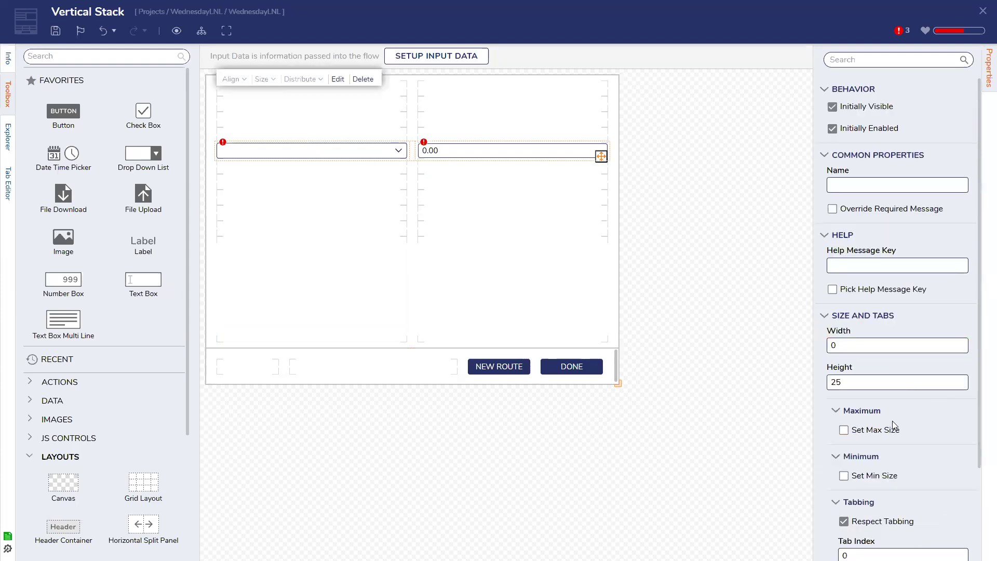
scroll(892, 423, down, 3)
scroll(892, 424, up, 3)
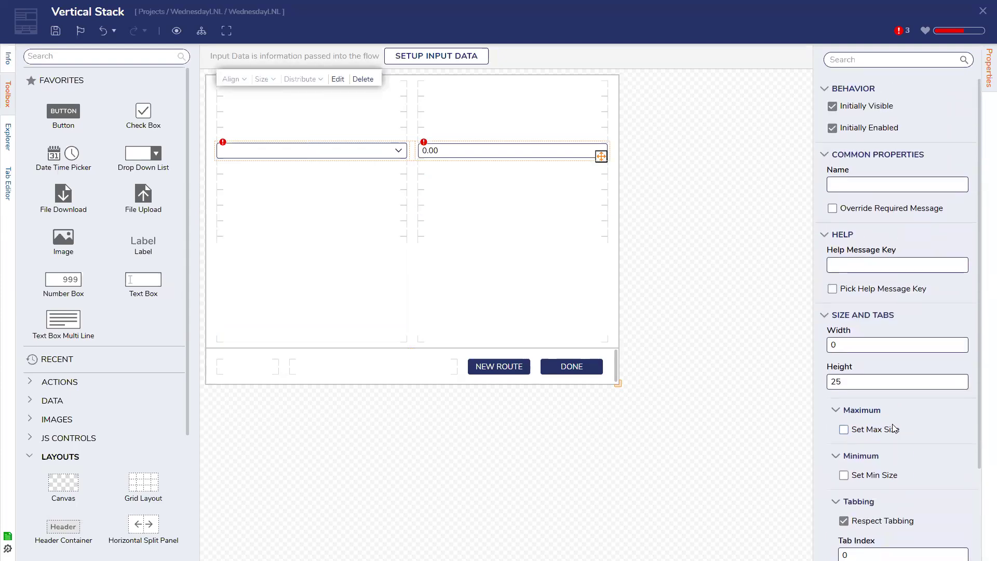
scroll(877, 399, down, 3)
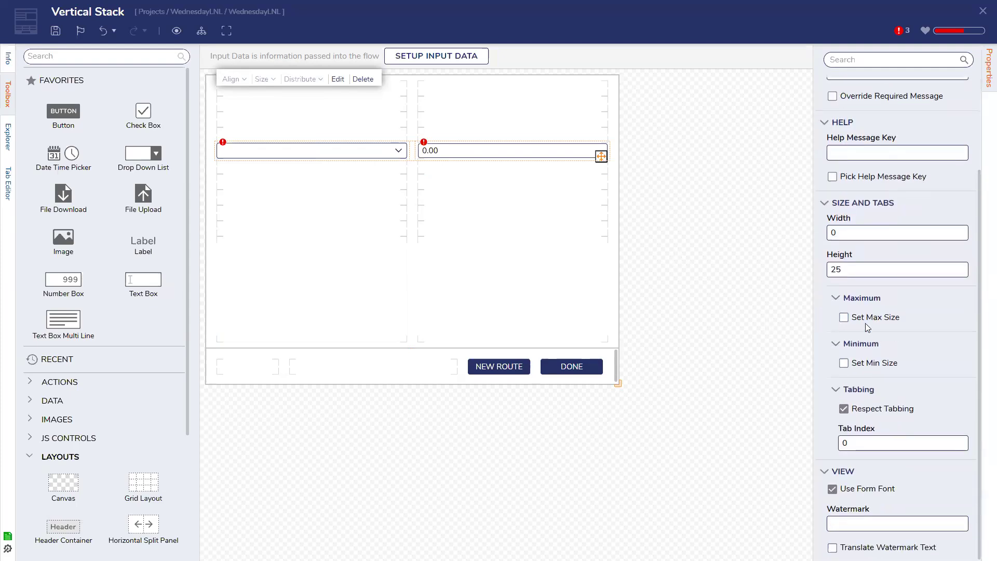
scroll(883, 303, up, 3)
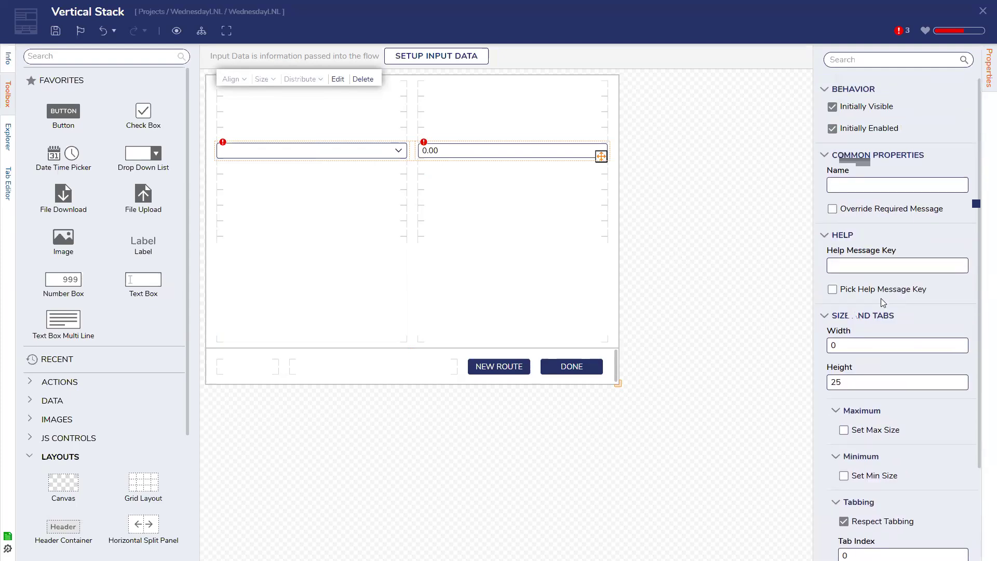
scroll(888, 156, down, 3)
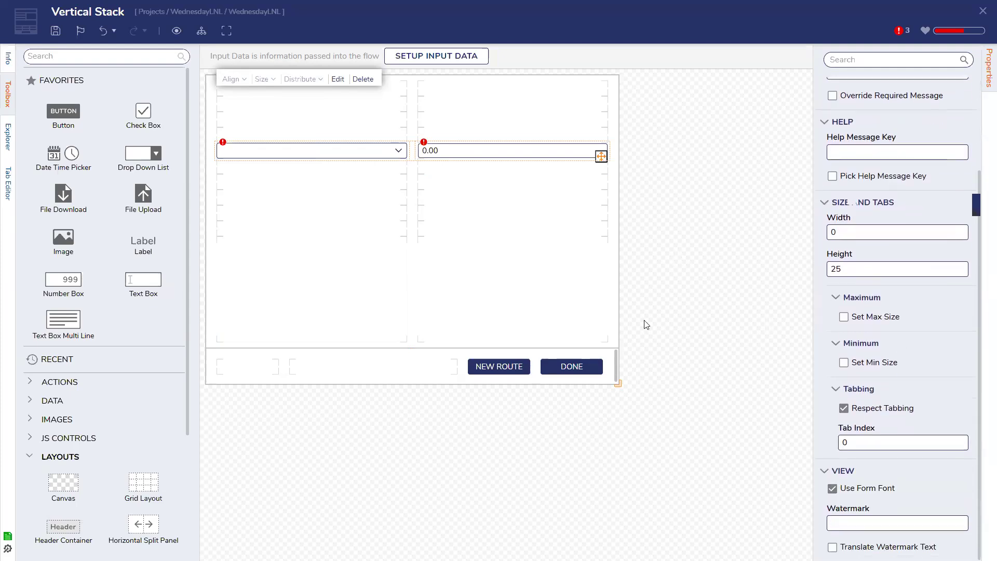
- Compare the individual outcome scenario settings of the number box and the drop down list
click(514, 158)
click(489, 151)
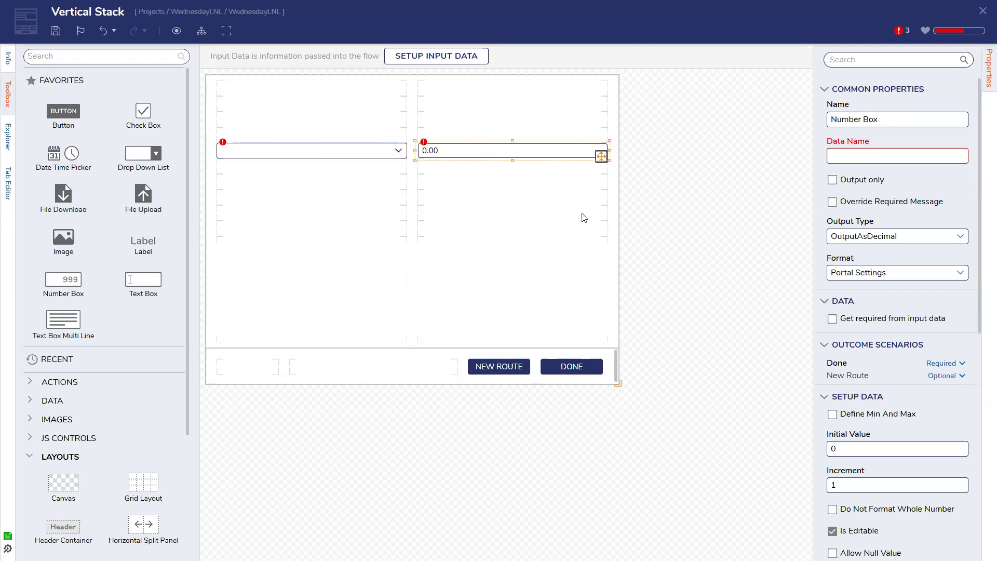
click(227, 150)
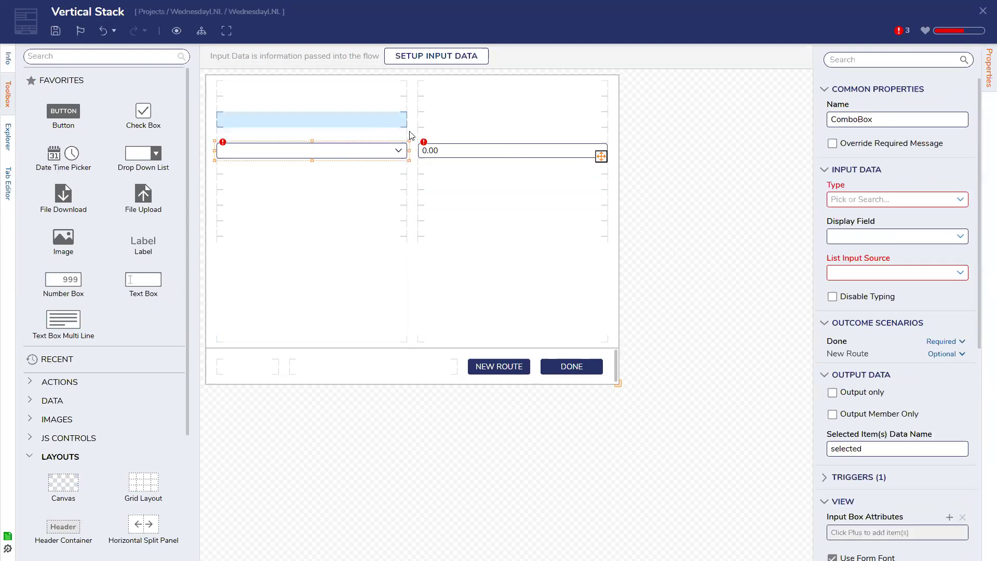
click(438, 154)
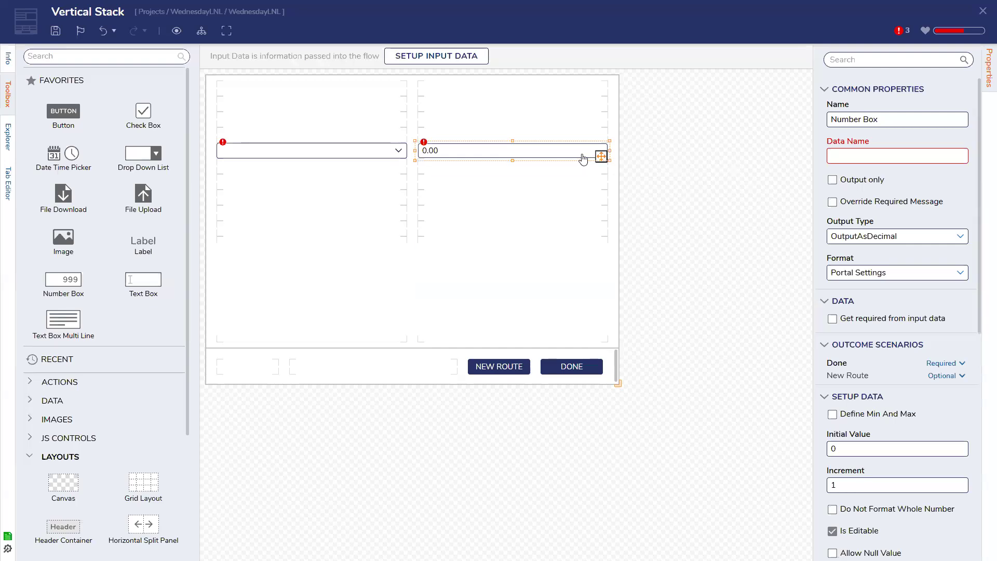
- Save the Vertical Stack form again and close its designer
click(54, 31)
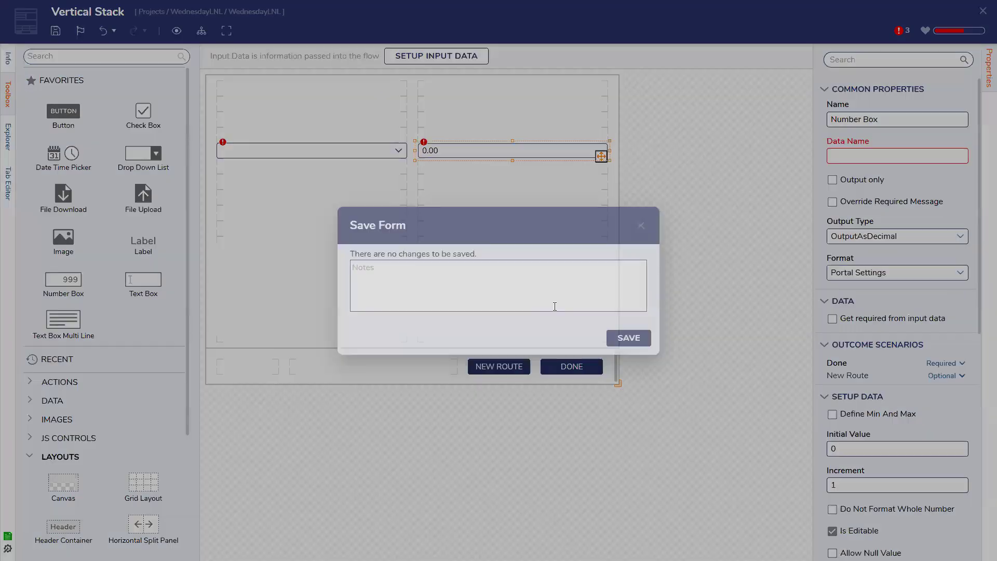
click(618, 339)
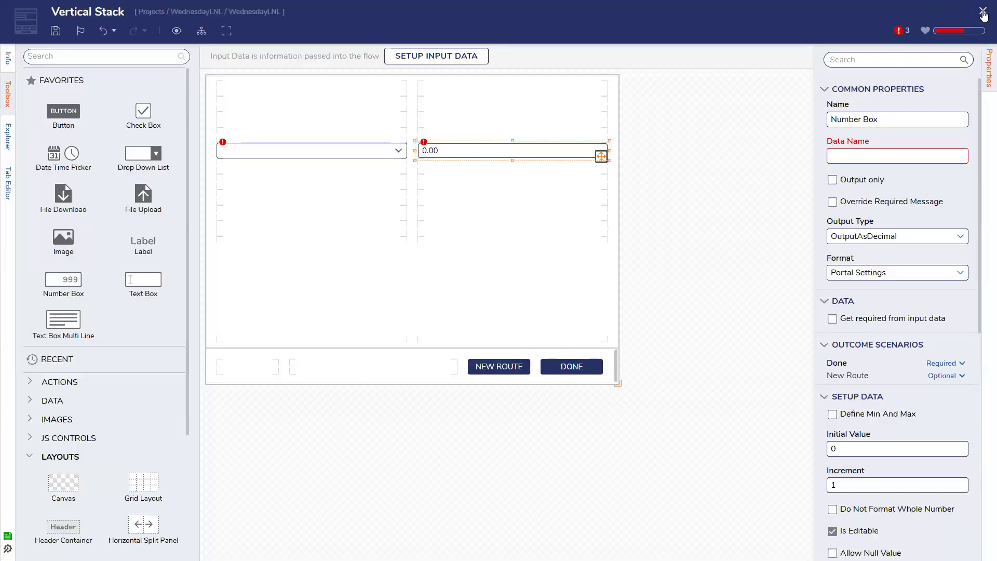
click(983, 10)
- Create a new flow named Alter control in the WednesdayLNL project folder
click(228, 58)
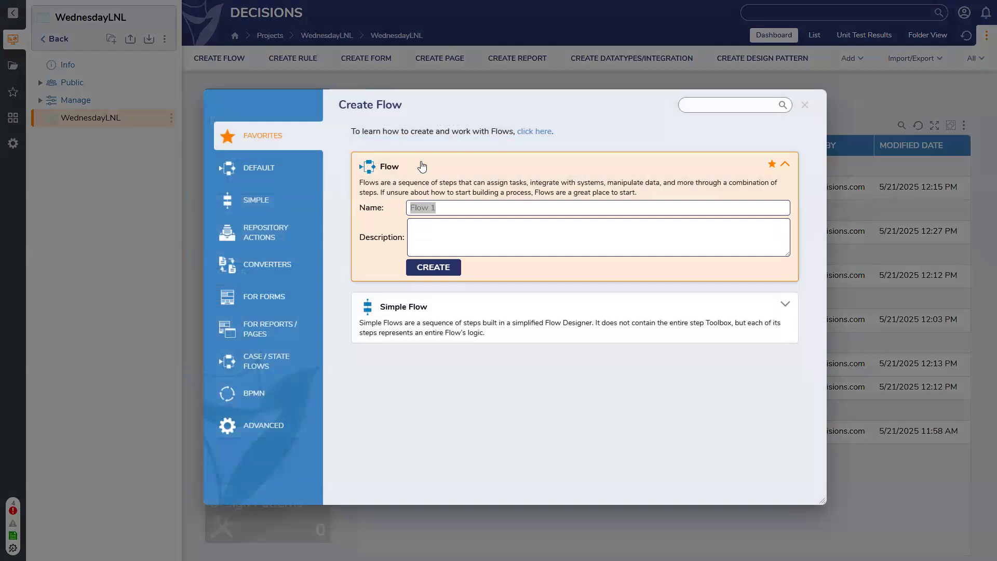
text(Alter control)
key(Return)
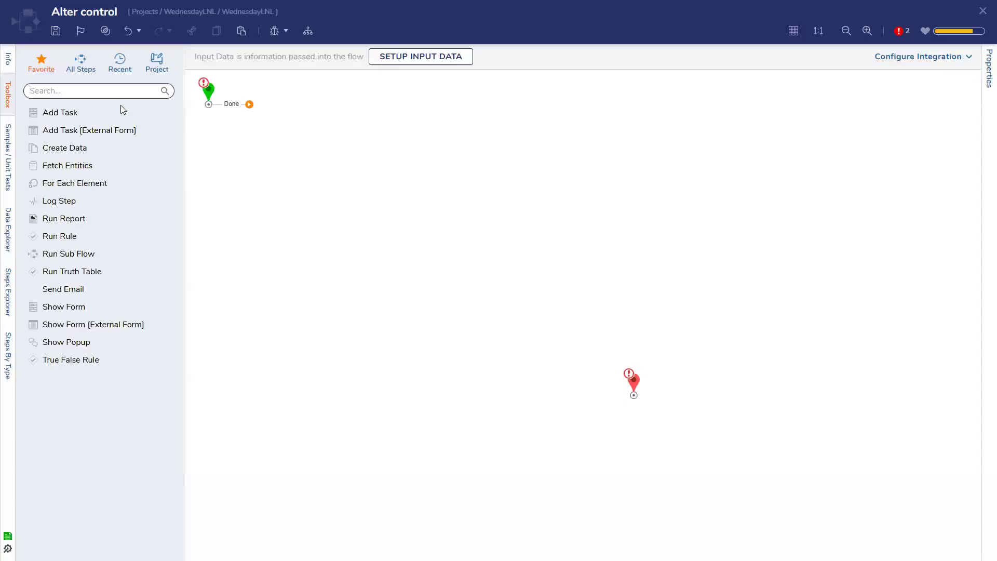
- Add a Fetch Entities step to the flow and connect the start step's Done outcome to it
click(105, 94)
text(fetch)
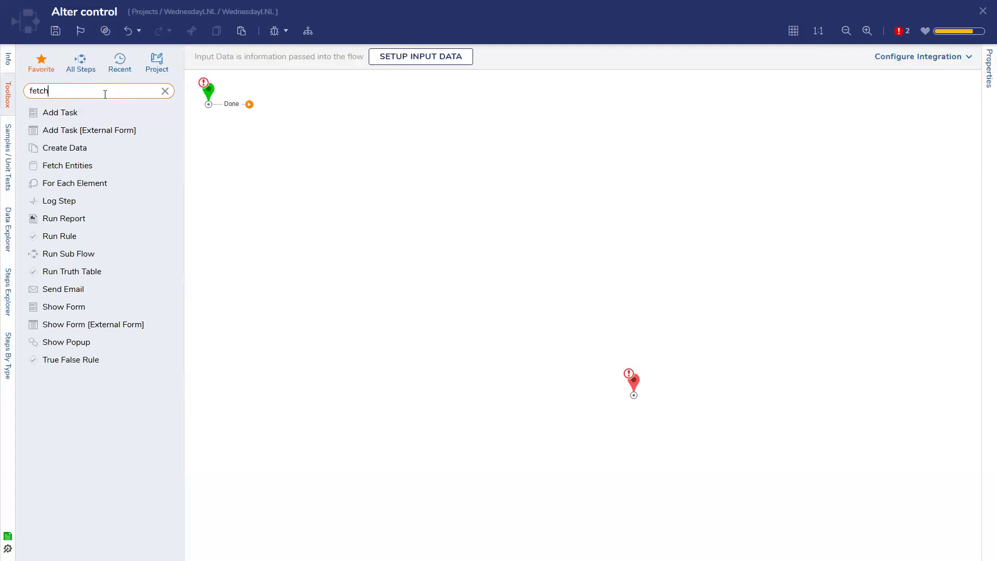
drag(91, 180, 327, 120)
drag(251, 105, 327, 122)
- Set the Fetch Entities type name to DataFormStructure and connect its Results and No Results outcomes to the end step
text(form)
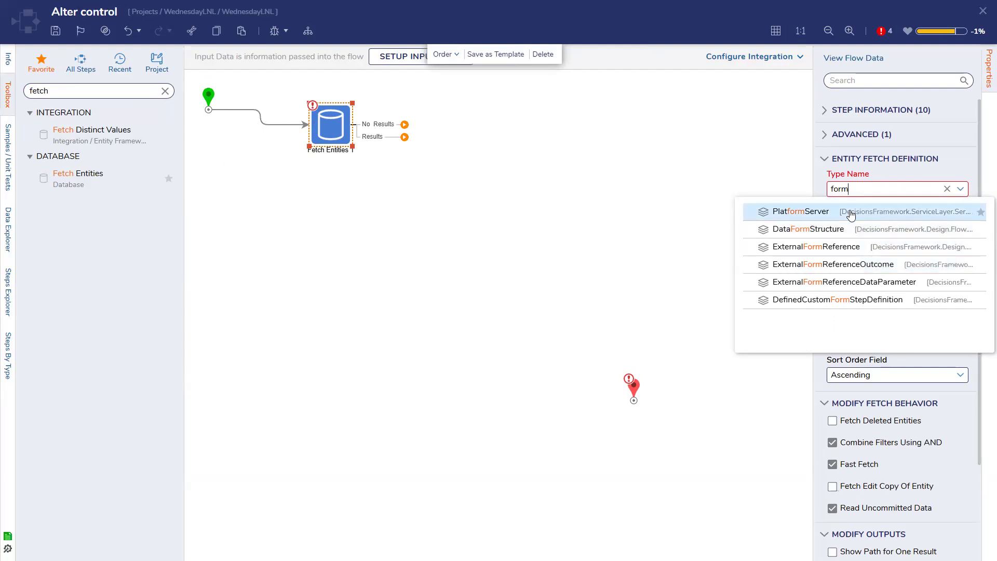
click(868, 236)
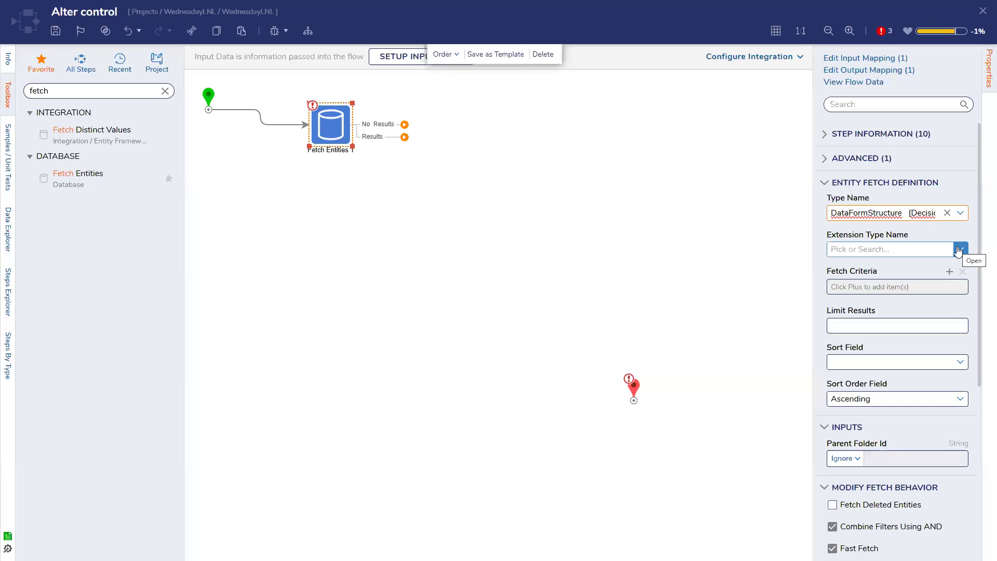
scroll(957, 250, down, 4)
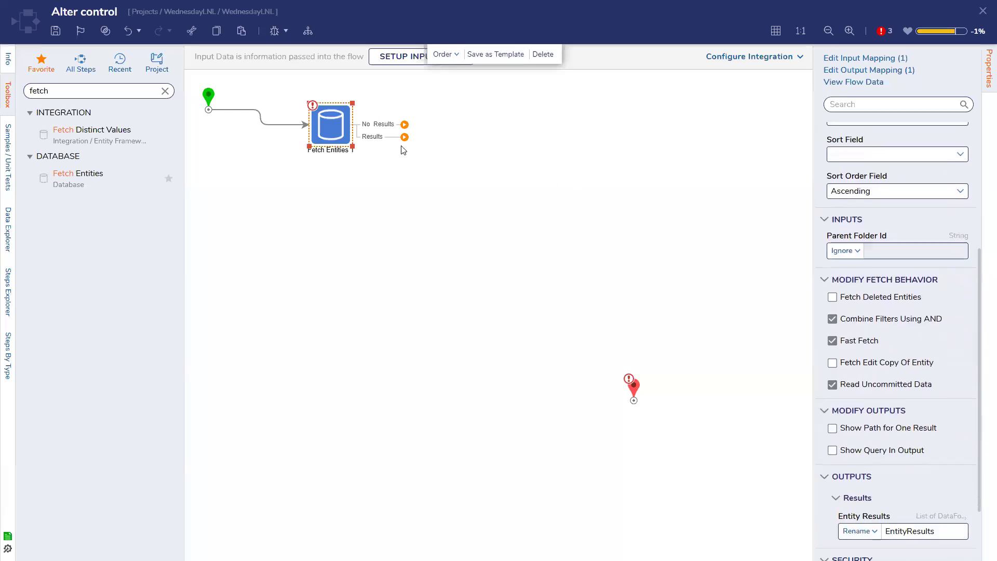
drag(404, 136, 633, 397)
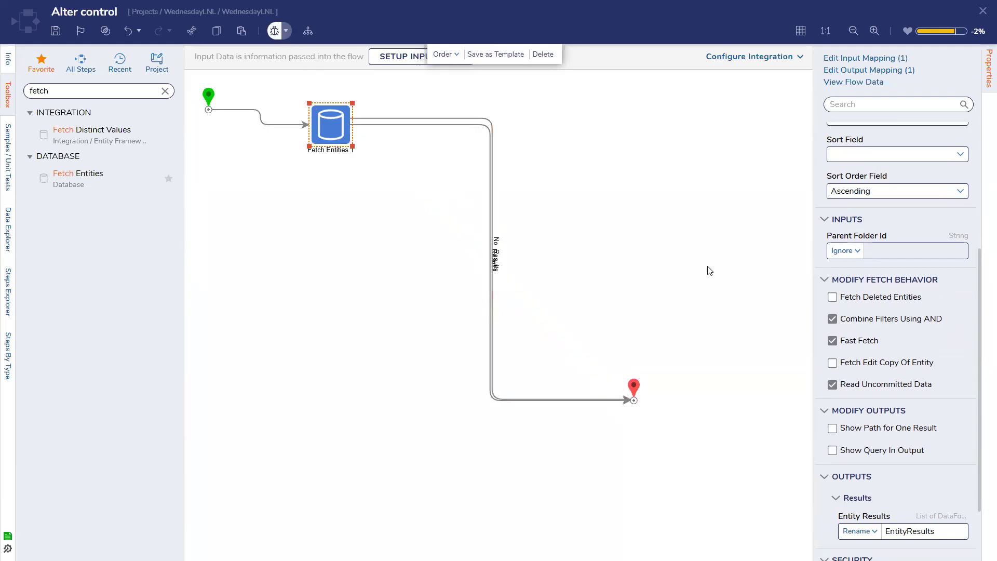
- Debug the Alter control flow and open the output data of the Fetch Entities step
click(274, 31)
click(757, 222)
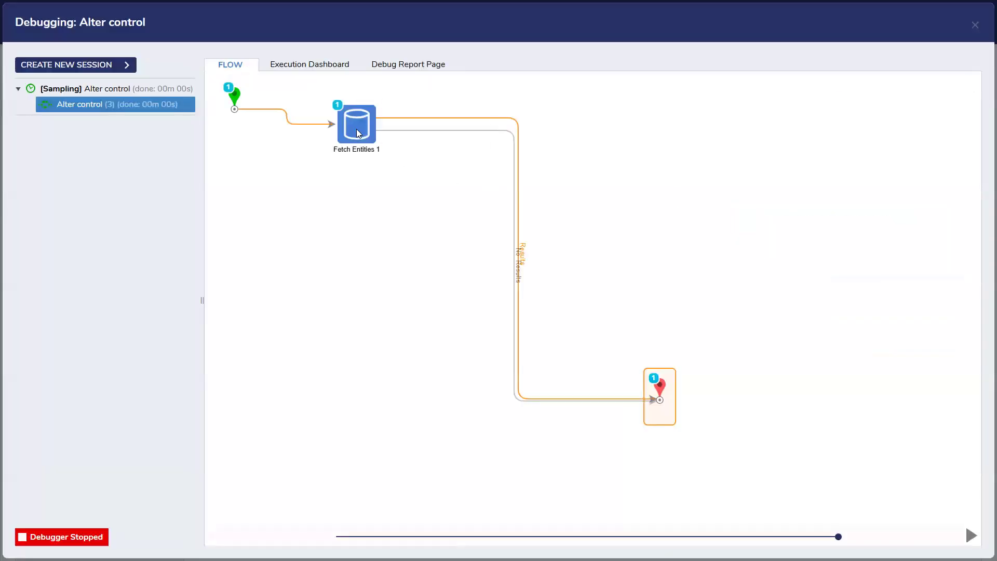
click(356, 129)
click(482, 142)
click(525, 158)
- Examine the fetched entity results in the output data, and close the debugger
drag(505, 358, 575, 364)
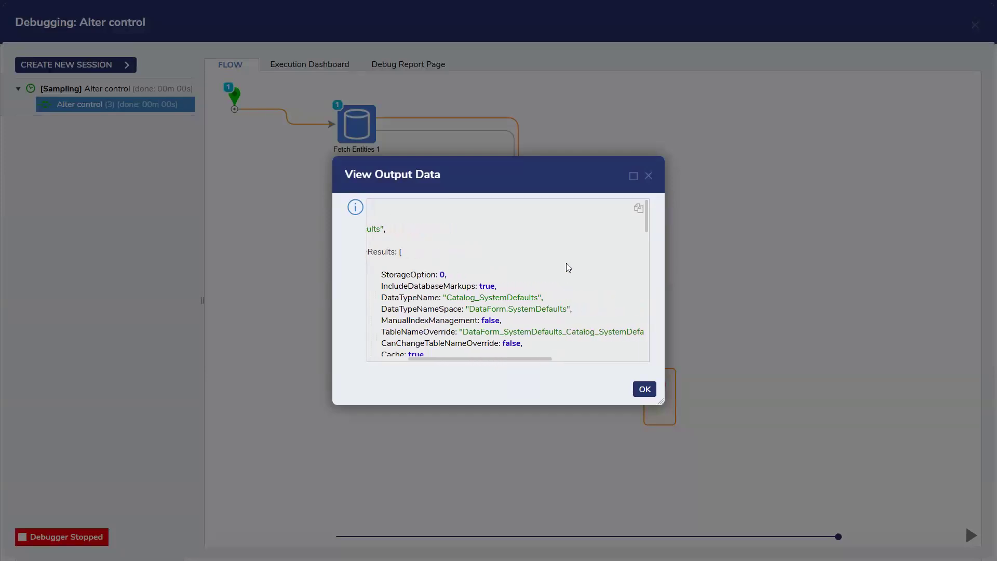
scroll(568, 266, down, 5)
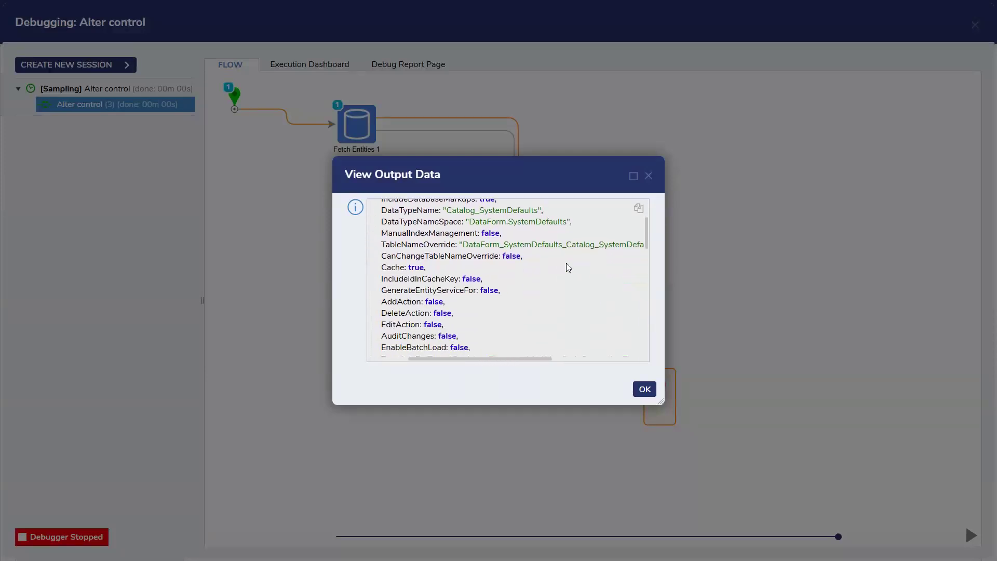
scroll(568, 267, down, 3)
scroll(568, 267, down, 5)
scroll(568, 267, up, 5)
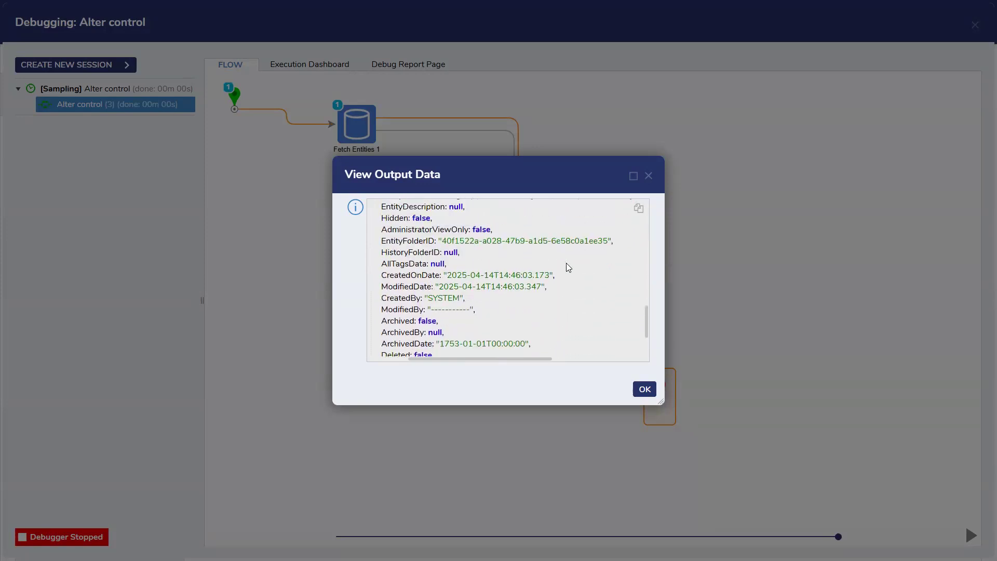
scroll(568, 267, up, 5)
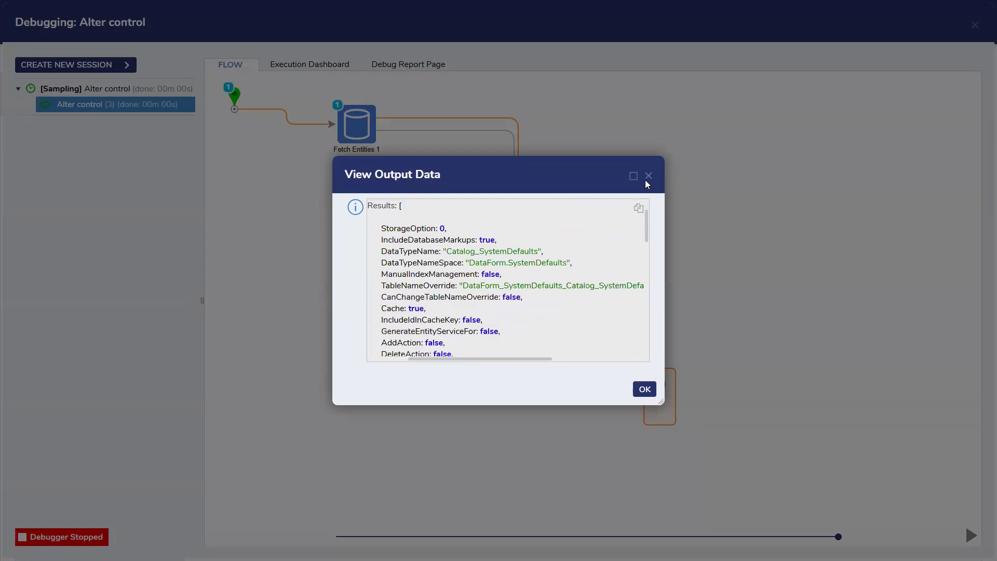
click(648, 175)
click(975, 27)
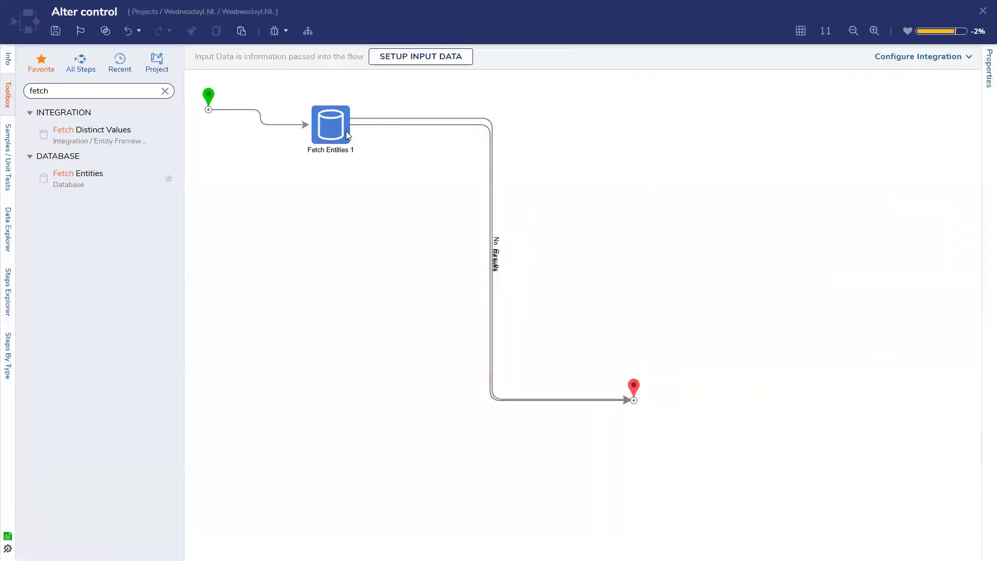
- Delete the Fetch Entities step from the flow
click(345, 131)
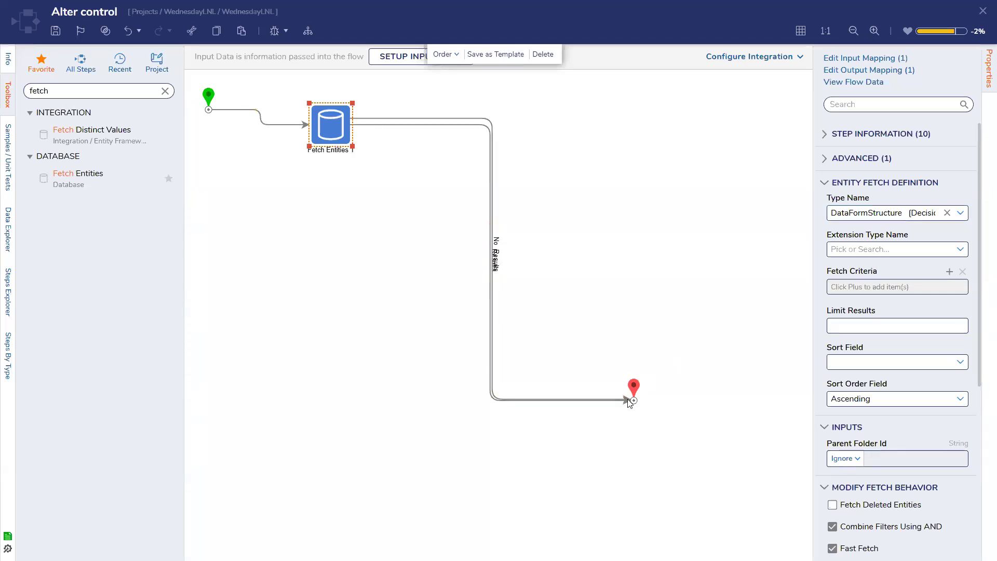
click(322, 271)
click(327, 143)
click(320, 96)
click(347, 125)
key(Delete)
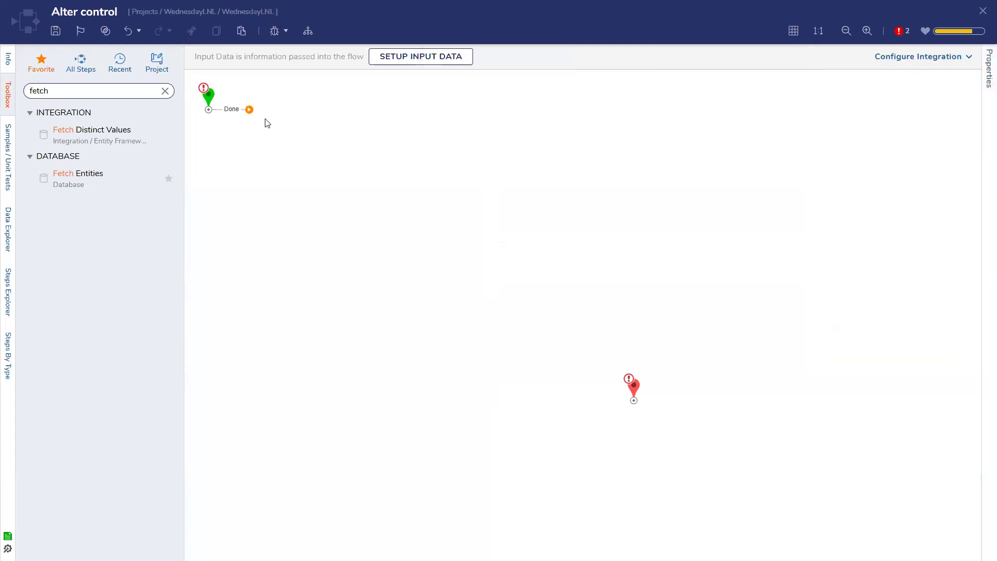
- Add a Call Internal Decisions Service step from the internal integration services, connected to the start step
click(165, 91)
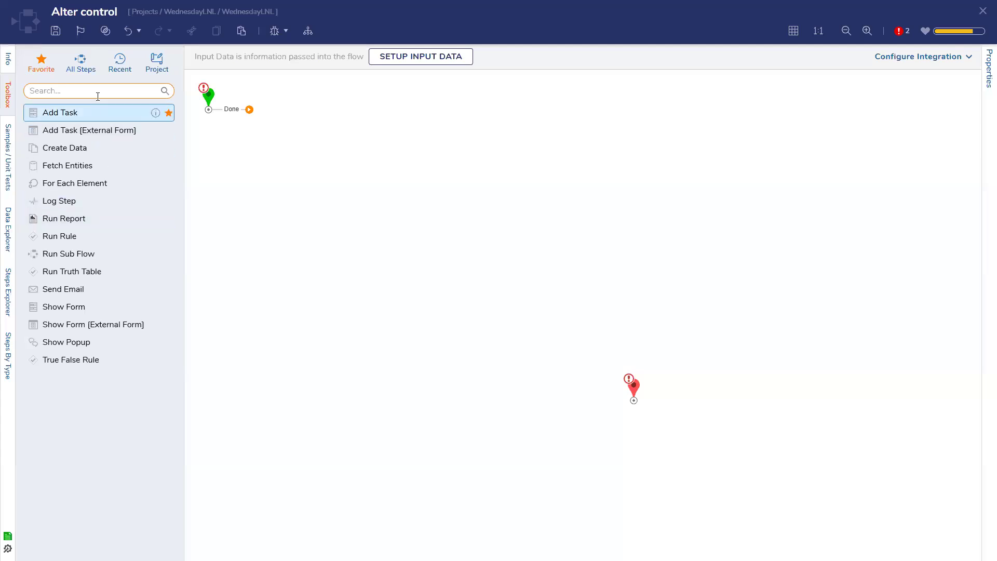
click(81, 62)
click(30, 307)
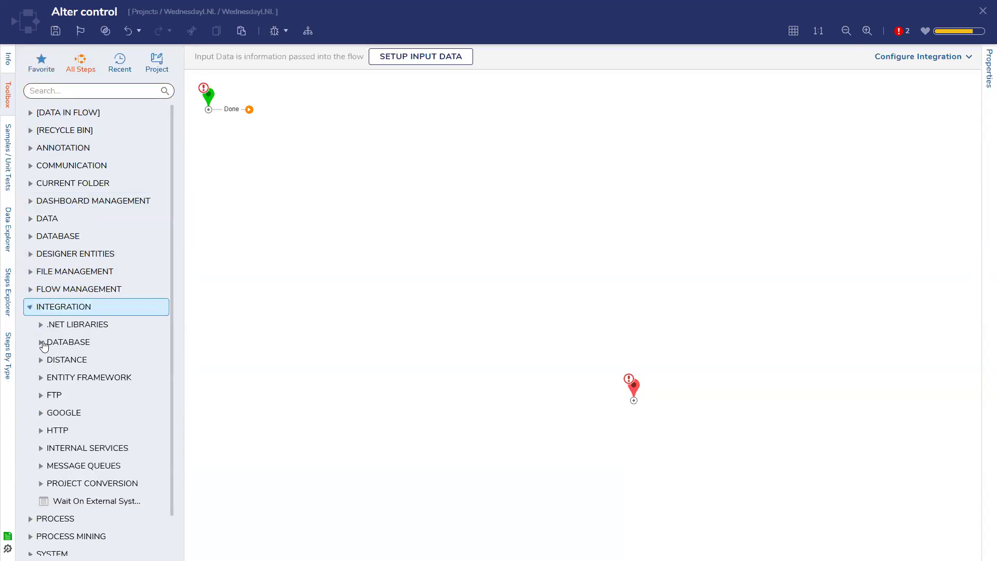
click(41, 448)
drag(362, 301, 252, 133)
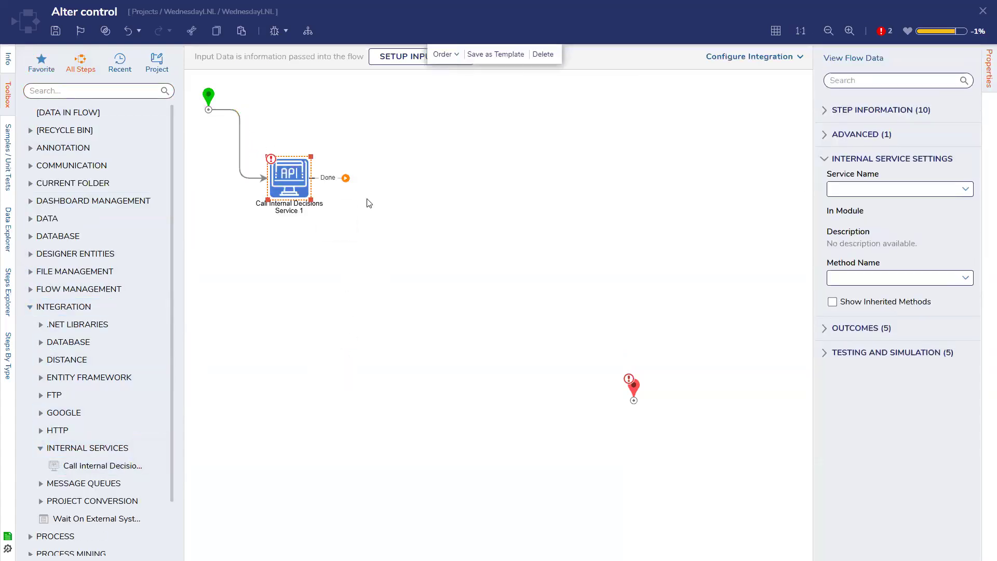
- Set the internal service step's service name to FormService
click(966, 189)
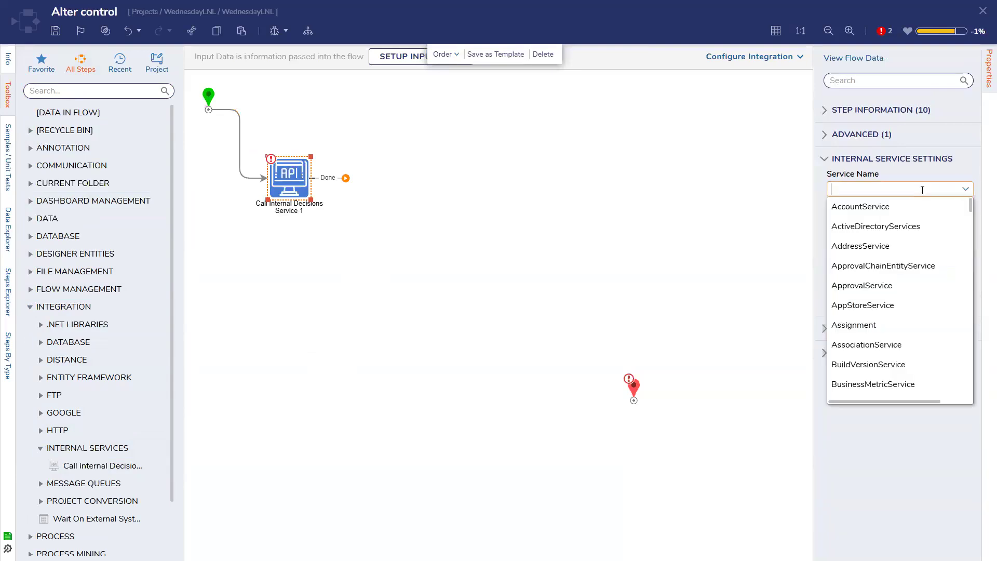
text(form)
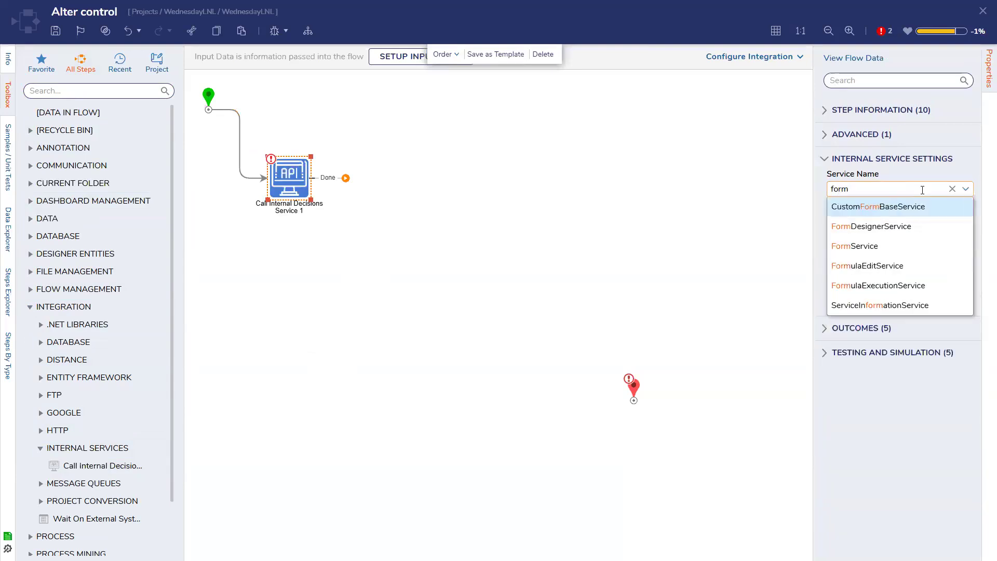
click(896, 245)
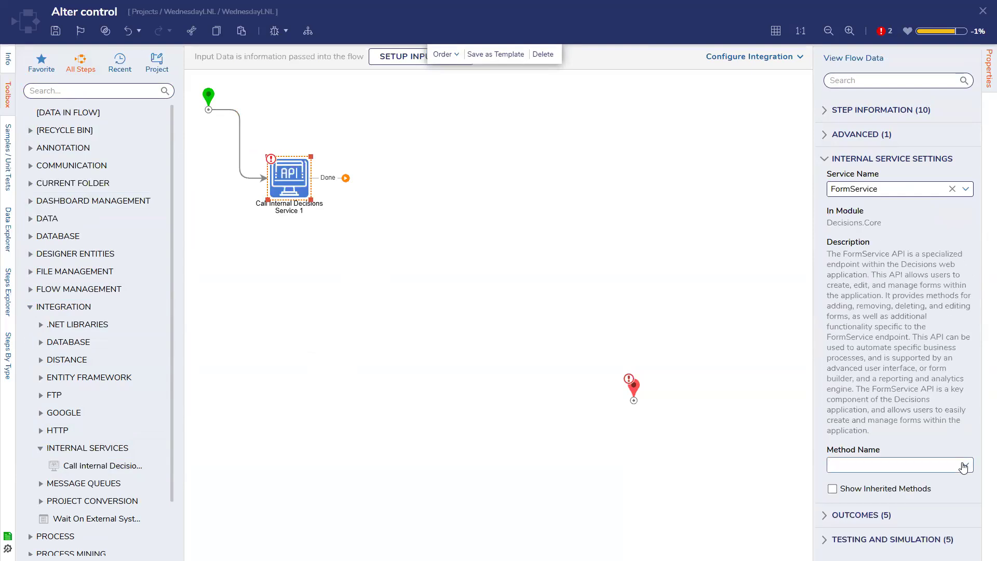
- Check the FormService methods, and change the internal service step's service name to FormDesignerService
click(963, 465)
scroll(933, 373, down, 3)
scroll(933, 374, down, 2)
click(912, 238)
click(966, 191)
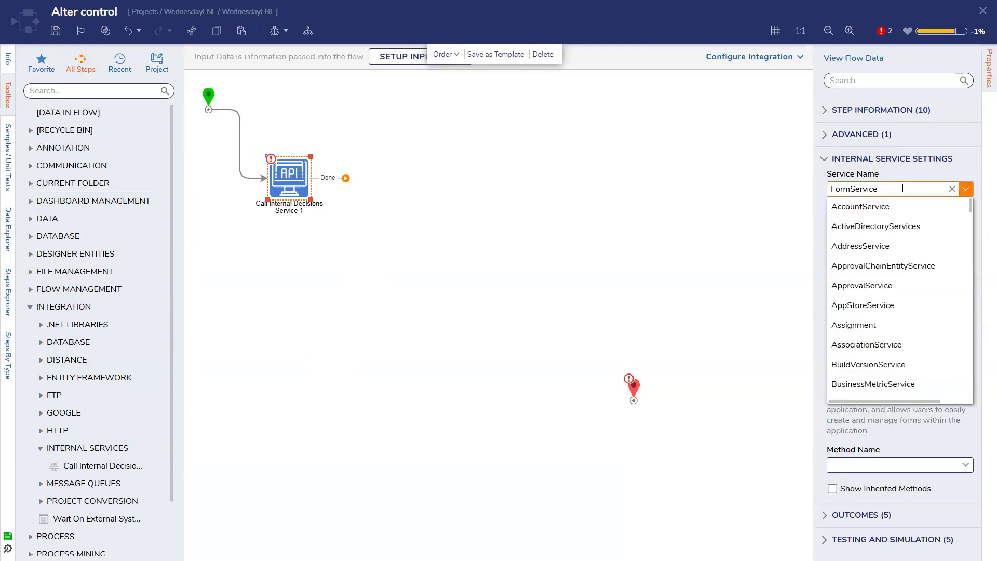
text(form)
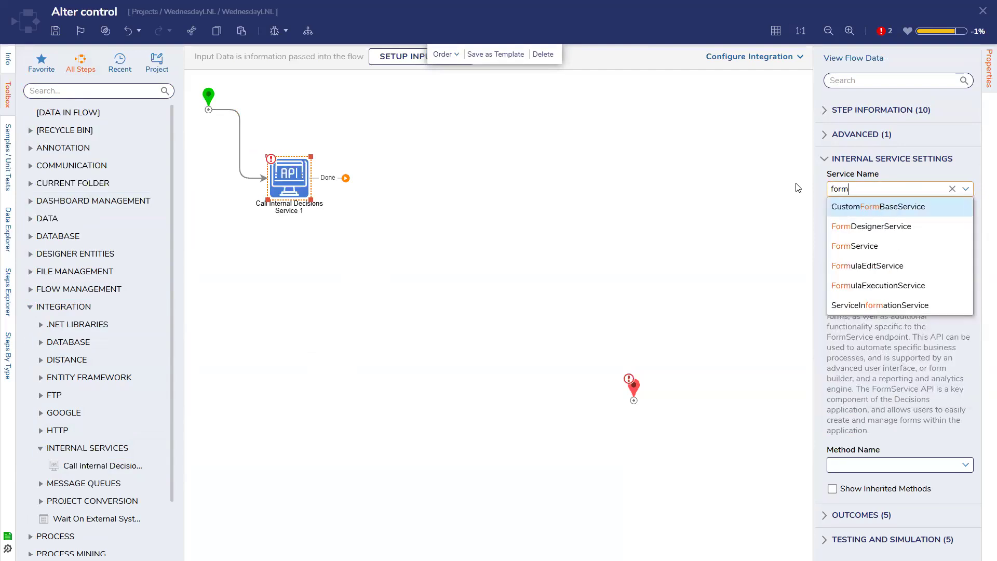
click(905, 230)
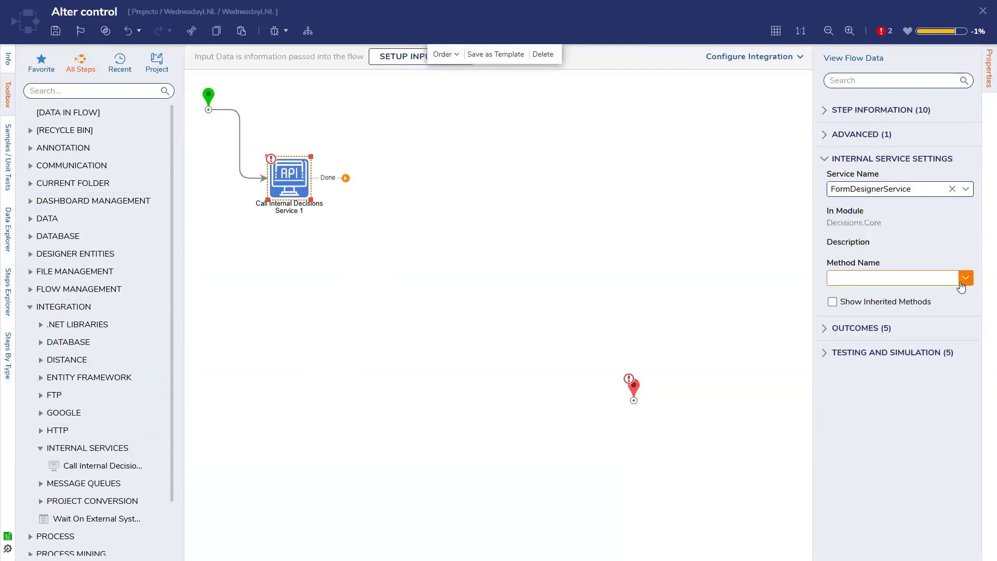
- Set the internal service step's method name to GetDesignerSurface
click(965, 277)
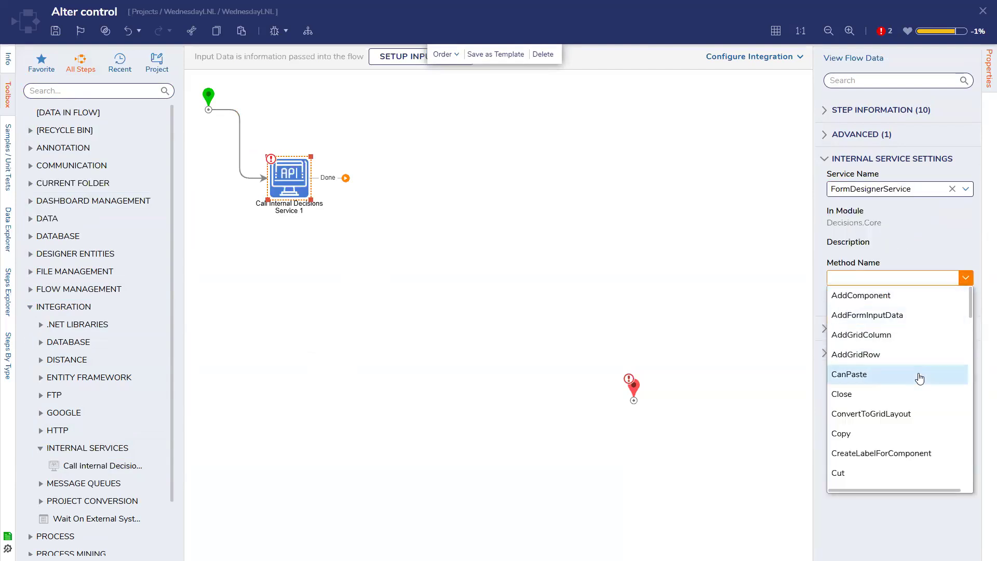
scroll(920, 378, down, 4)
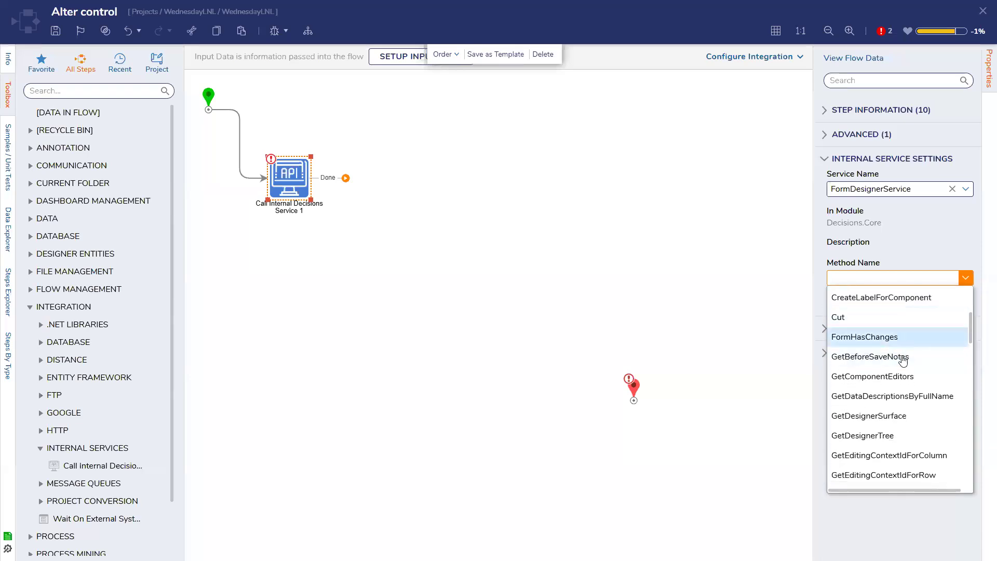
scroll(899, 349, down, 2)
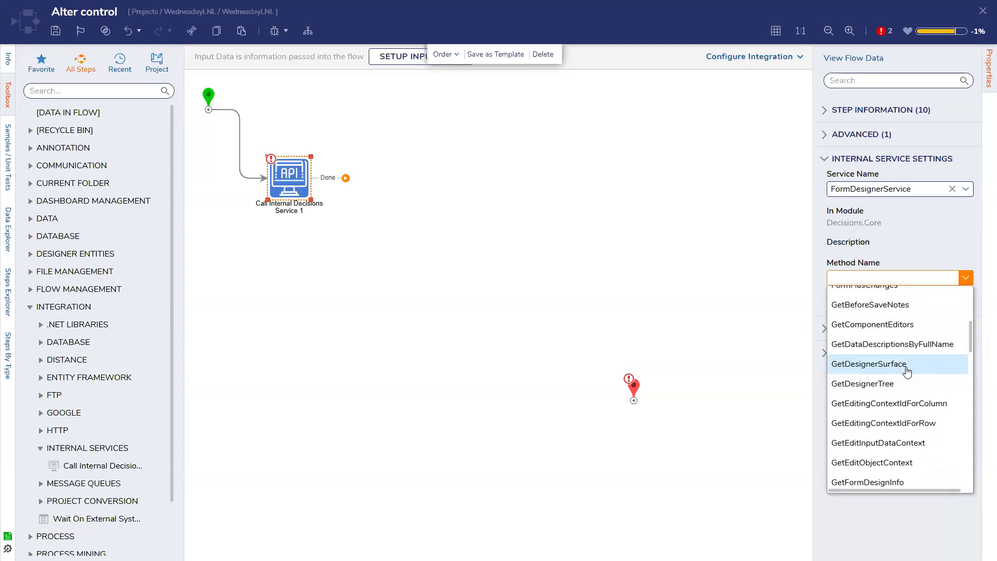
click(906, 370)
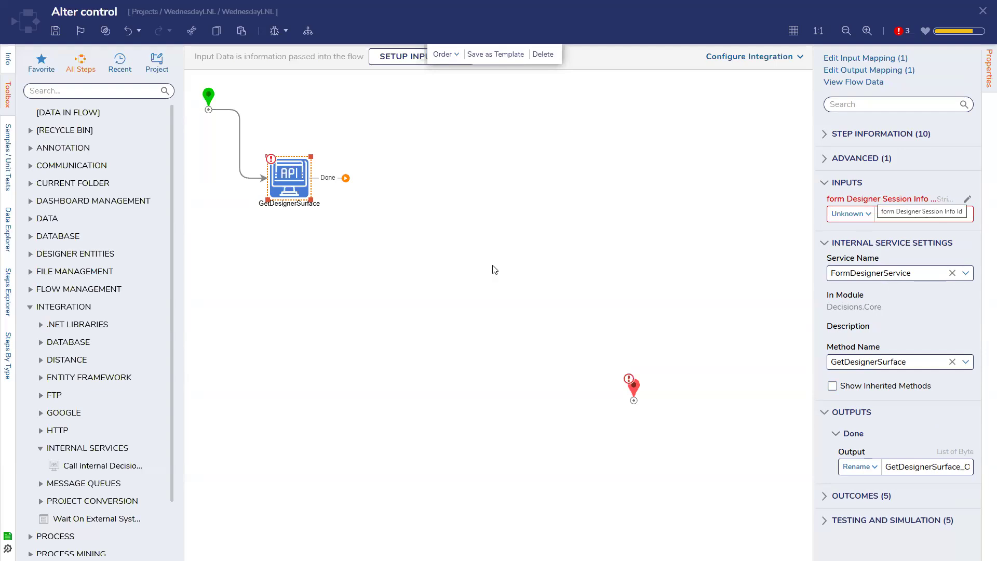
- Insert another Call Internal Decisions Service step between the start and GetDesignerSurface, and set its service name to FormDesignerService
drag(86, 475, 298, 196)
click(886, 186)
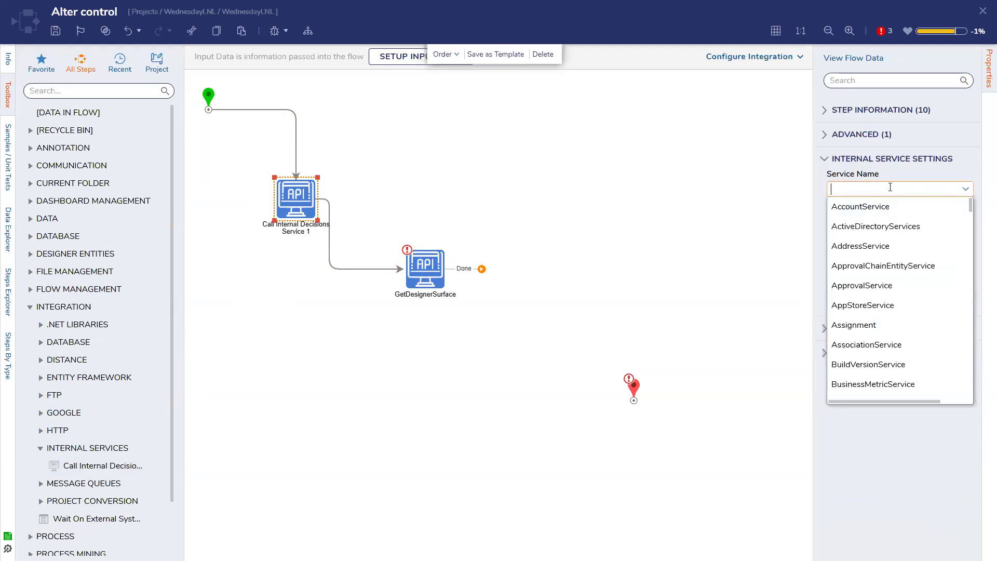
text(form)
key(Return)
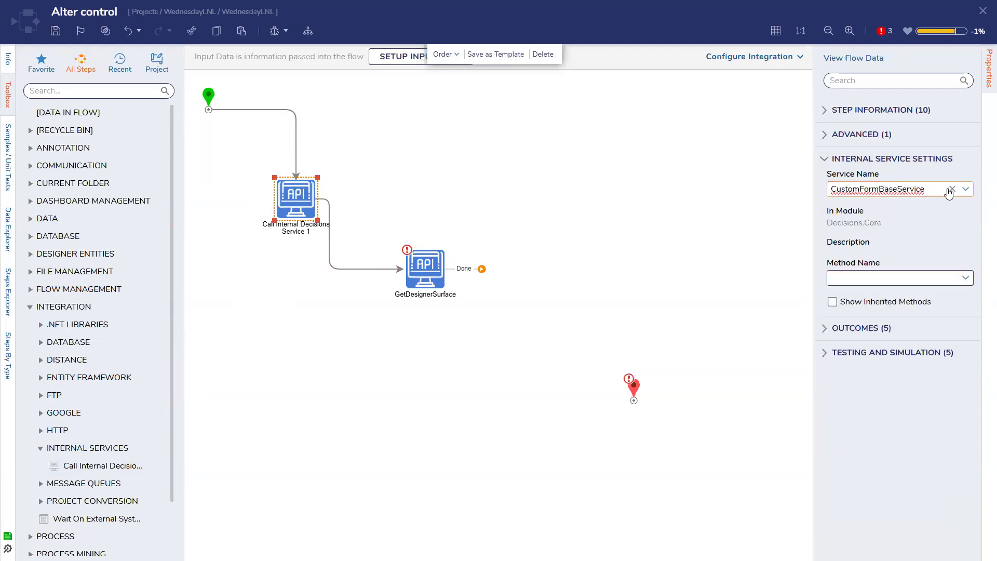
click(951, 190)
text(form)
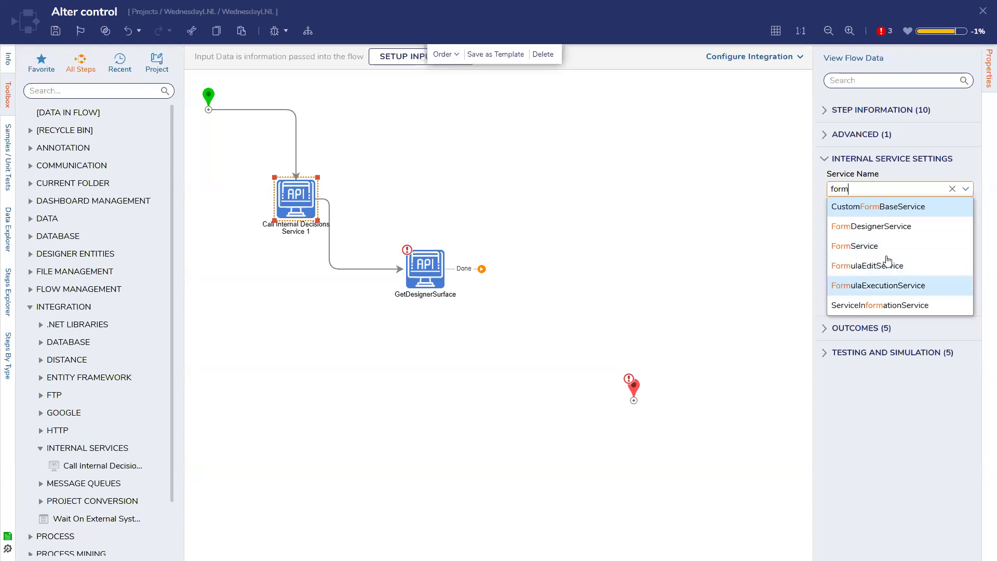
click(887, 226)
- Examine the FormDesignerService methods available for the newly inserted service step, looking for one to run before GetDesignerSurface
click(966, 279)
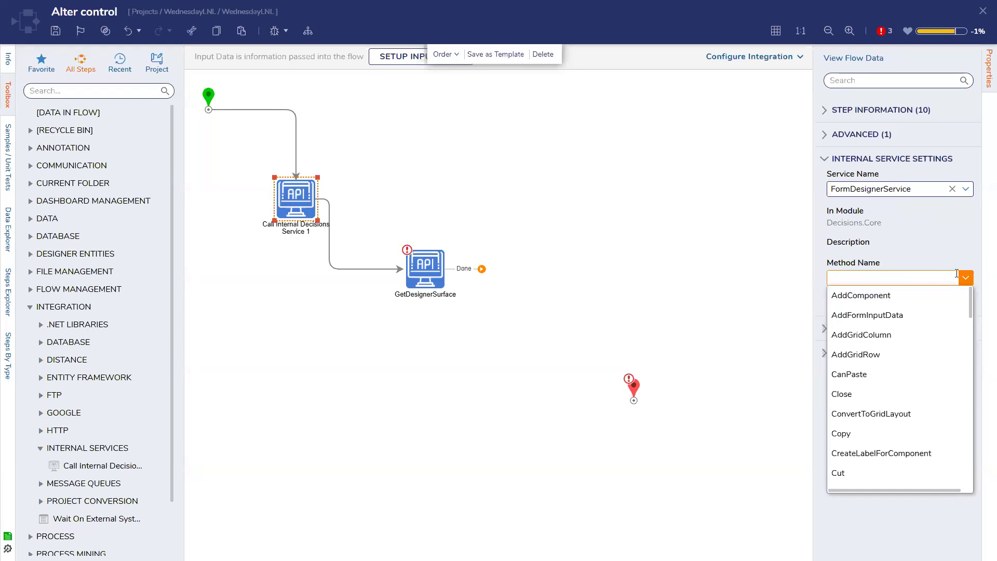
scroll(932, 387, down, 10)
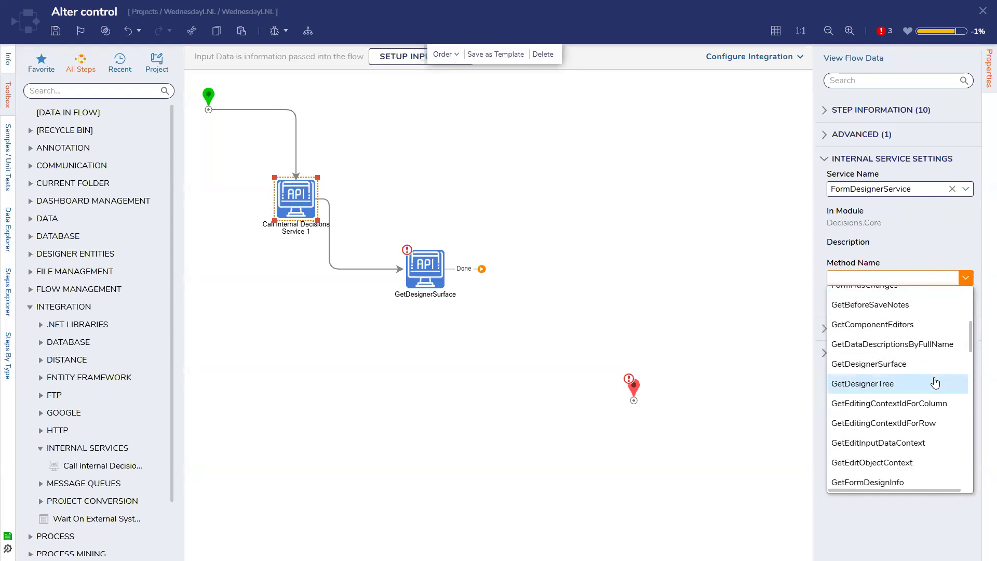
scroll(934, 383, down, 10)
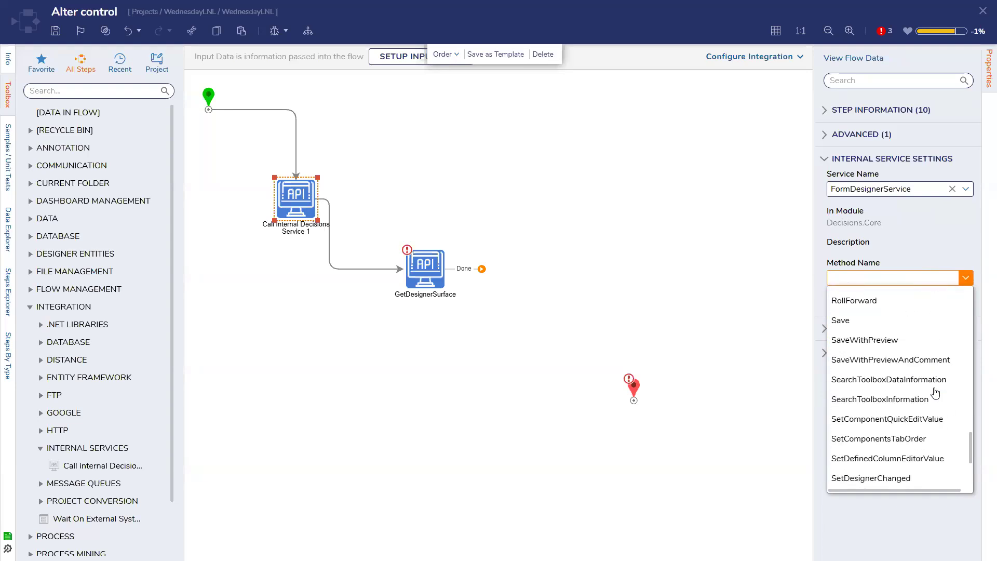
scroll(932, 411, down, 2)
scroll(899, 451, up, 5)
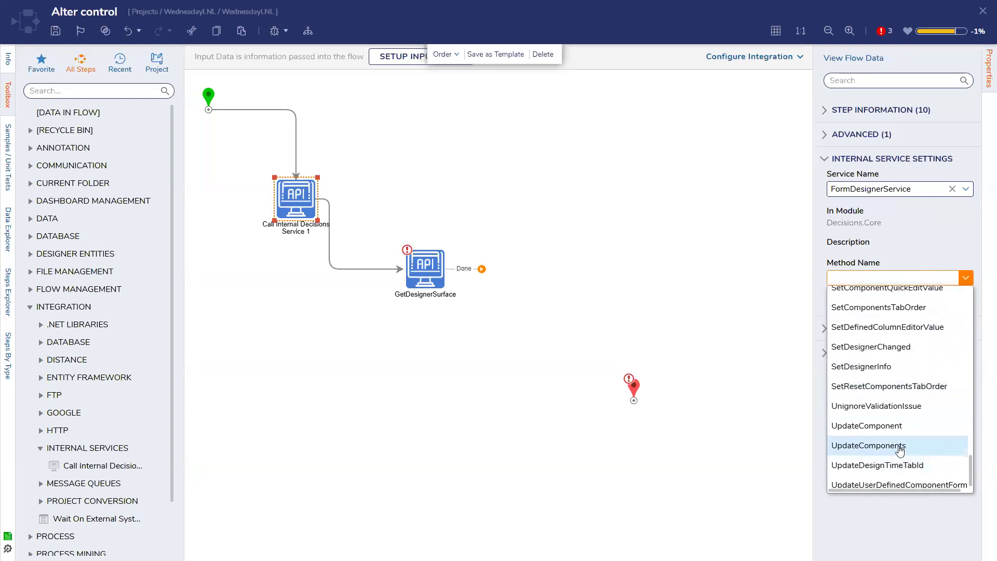
scroll(881, 378, up, 15)
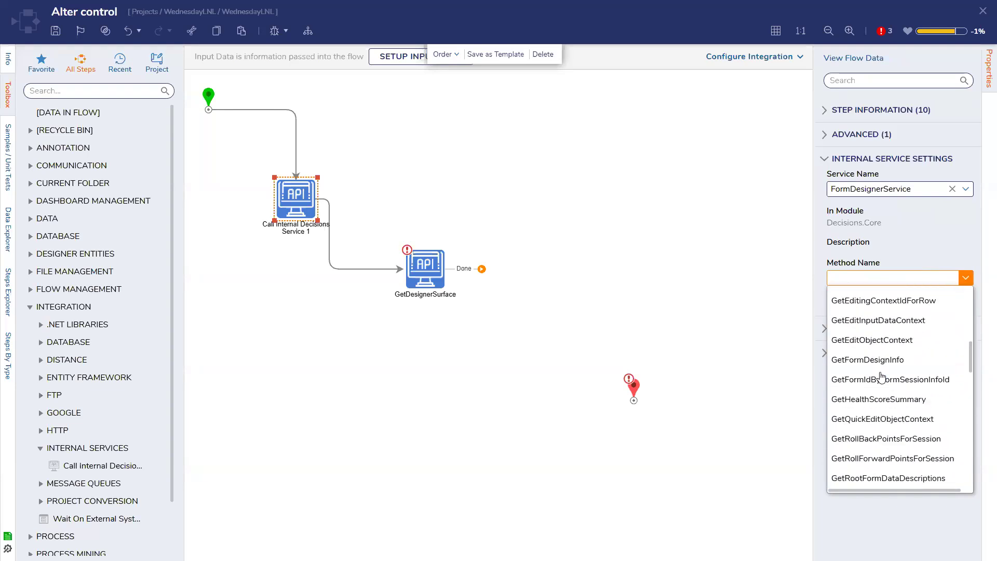
scroll(881, 378, down, 3)
scroll(881, 378, down, 1)
scroll(881, 377, up, 3)
scroll(873, 411, up, 2)
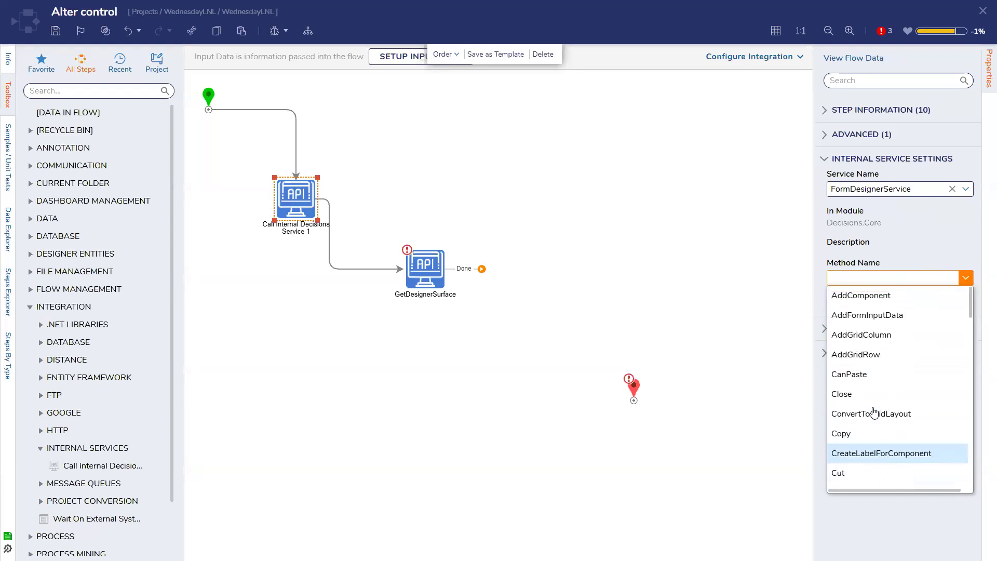
scroll(874, 407, down, 5)
scroll(893, 398, up, 5)
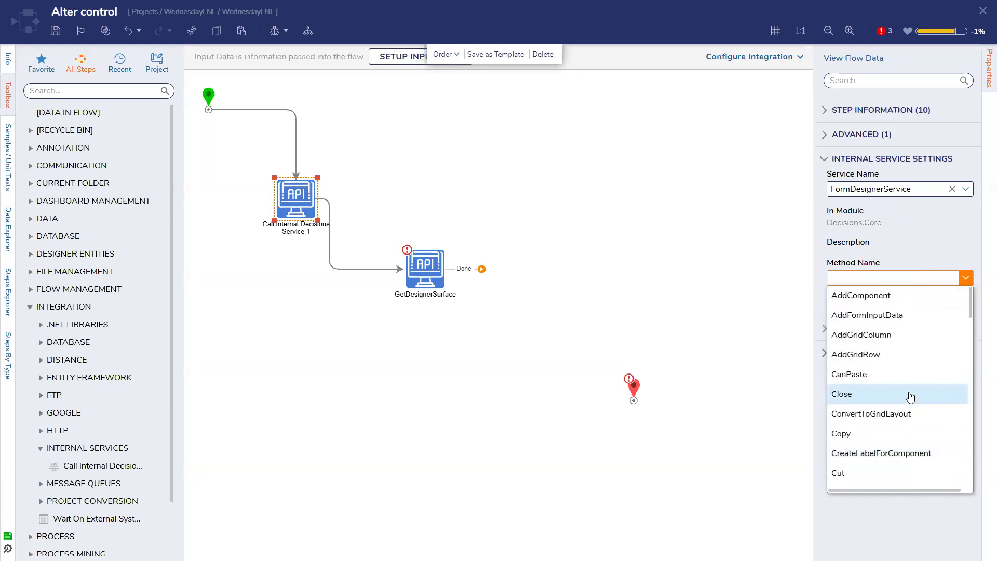
scroll(910, 397, down, 3)
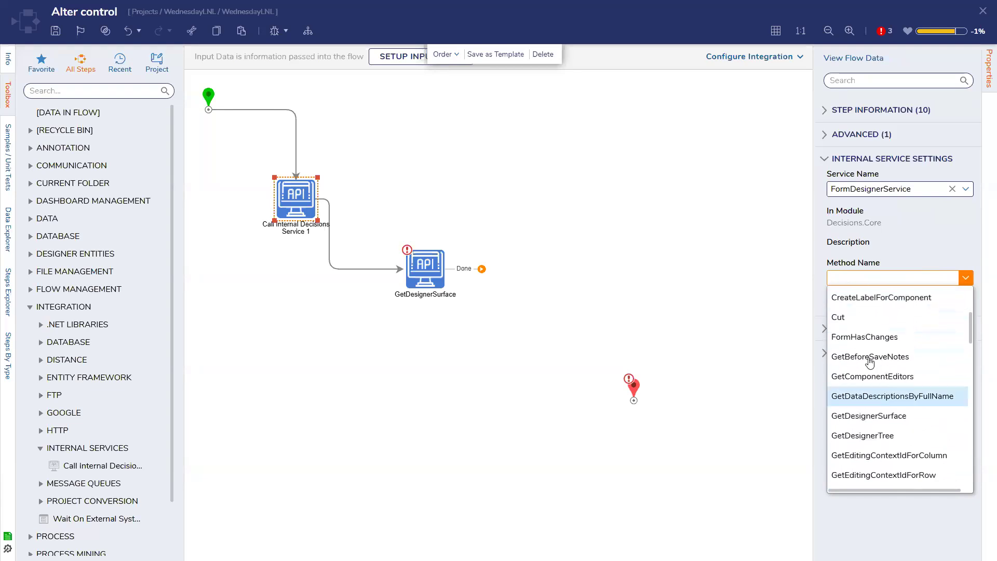
scroll(868, 360, down, 3)
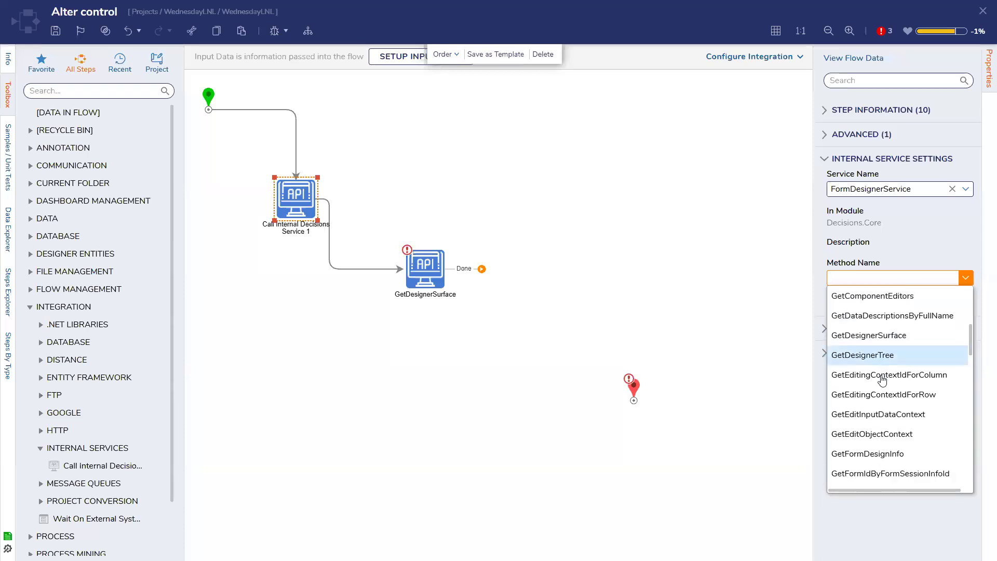
scroll(881, 381, down, 6)
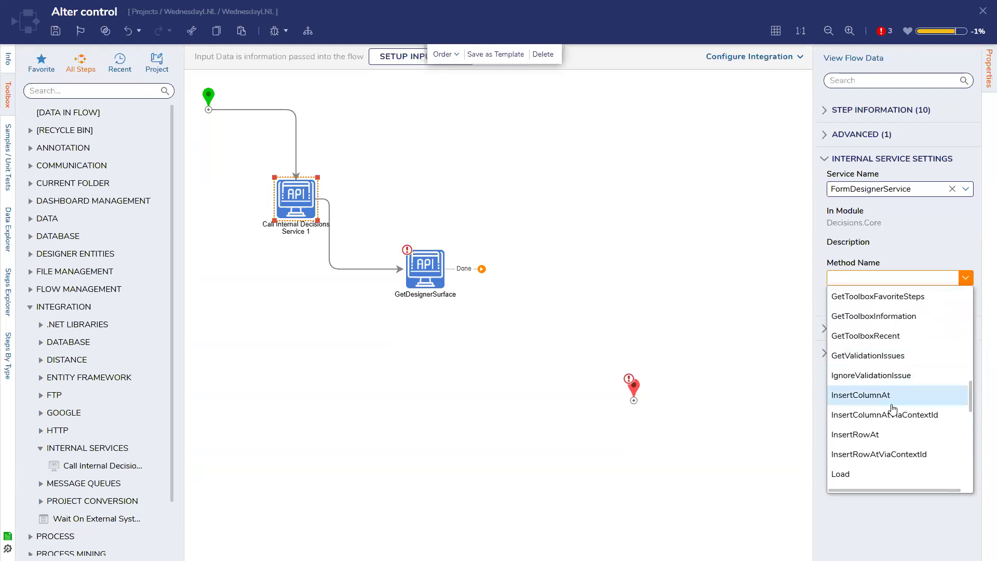
scroll(897, 410, down, 3)
scroll(900, 410, down, 4)
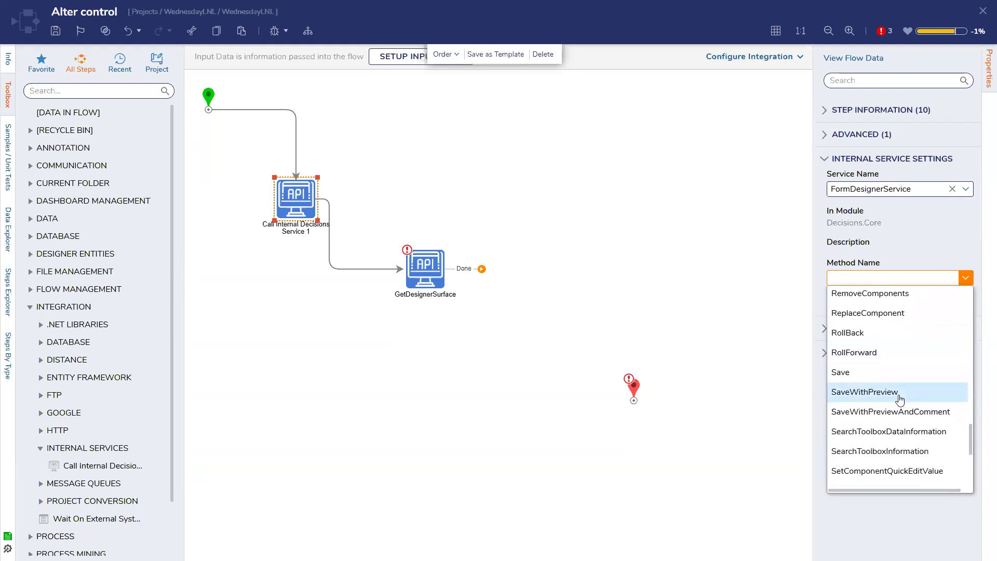
scroll(899, 399, down, 5)
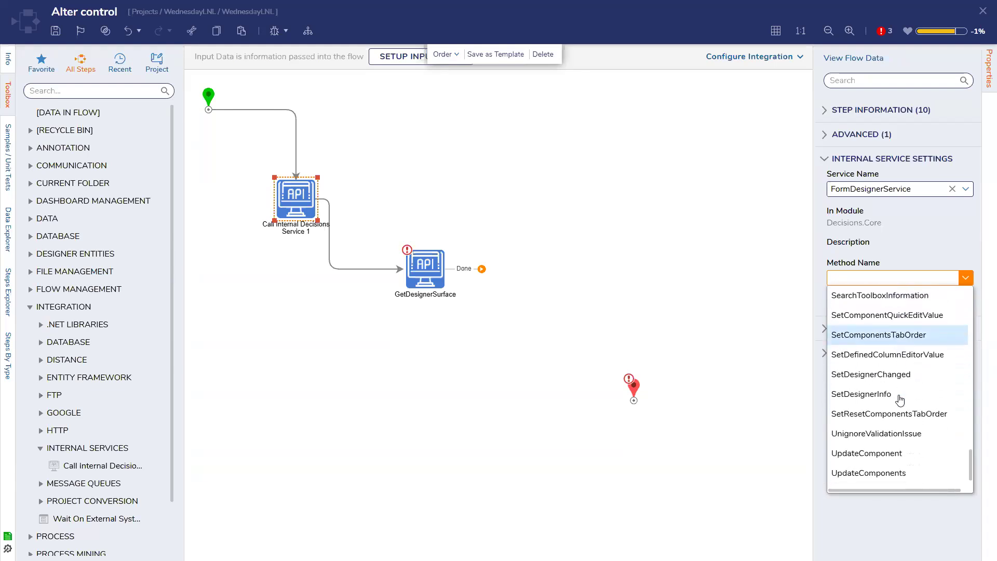
scroll(900, 399, down, 2)
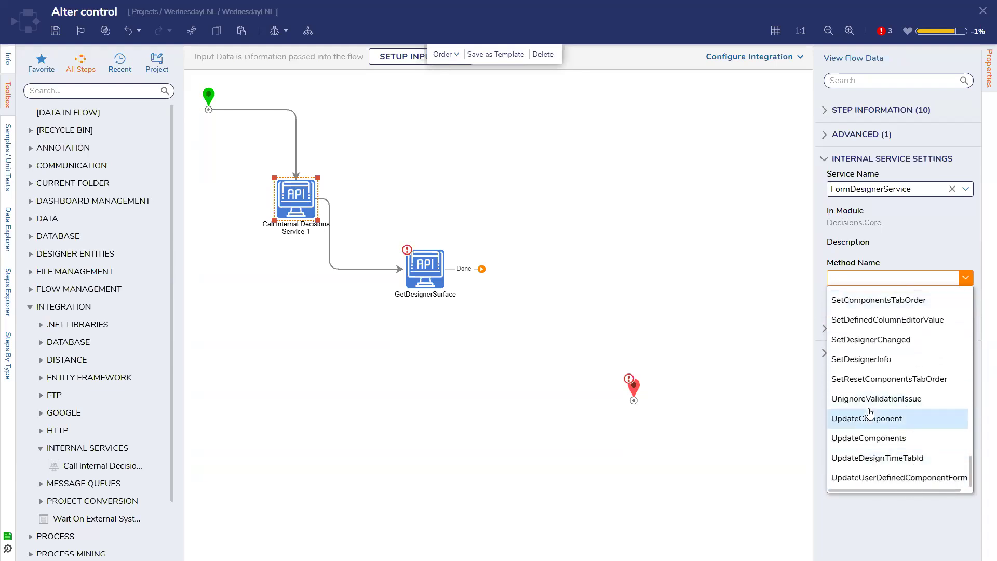
scroll(890, 363, up, 13)
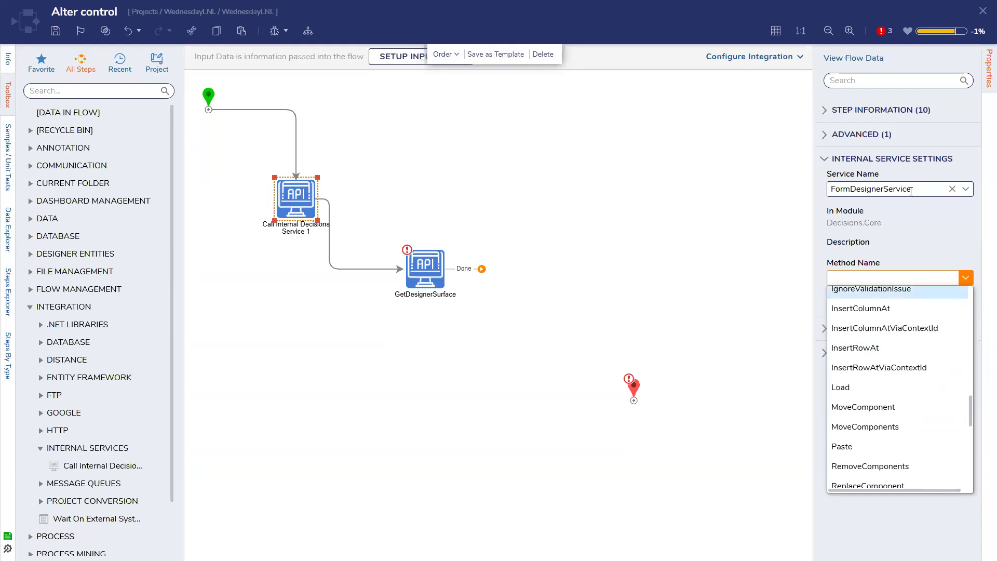
- Change the service name of the step before GetDesignerSurface to FormService
click(949, 192)
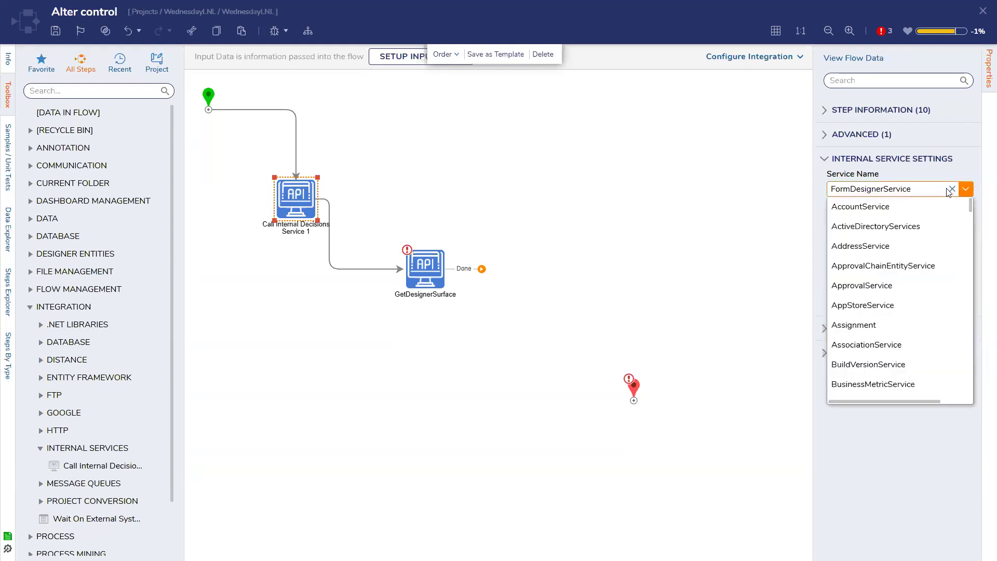
drag(929, 184, 760, 185)
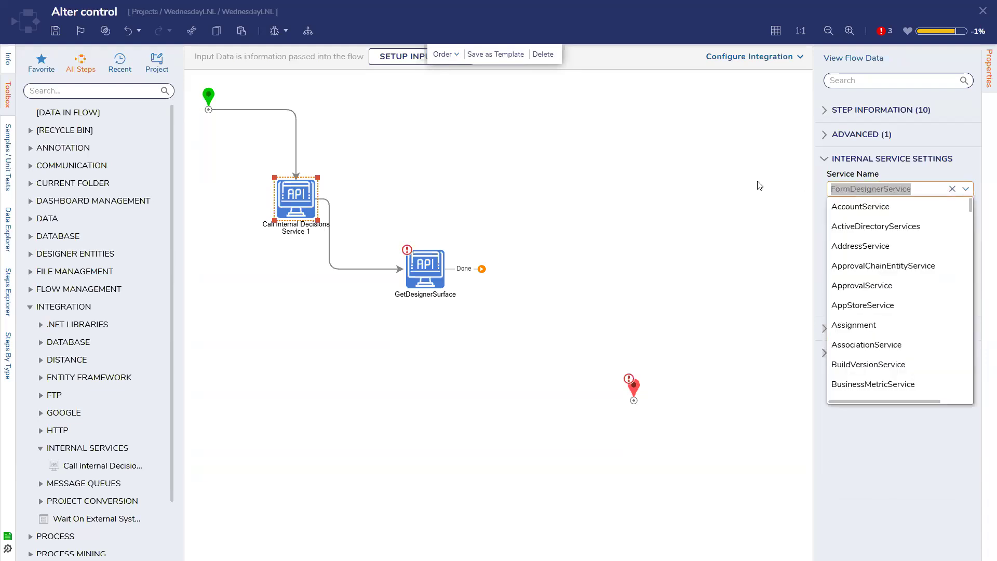
text(form)
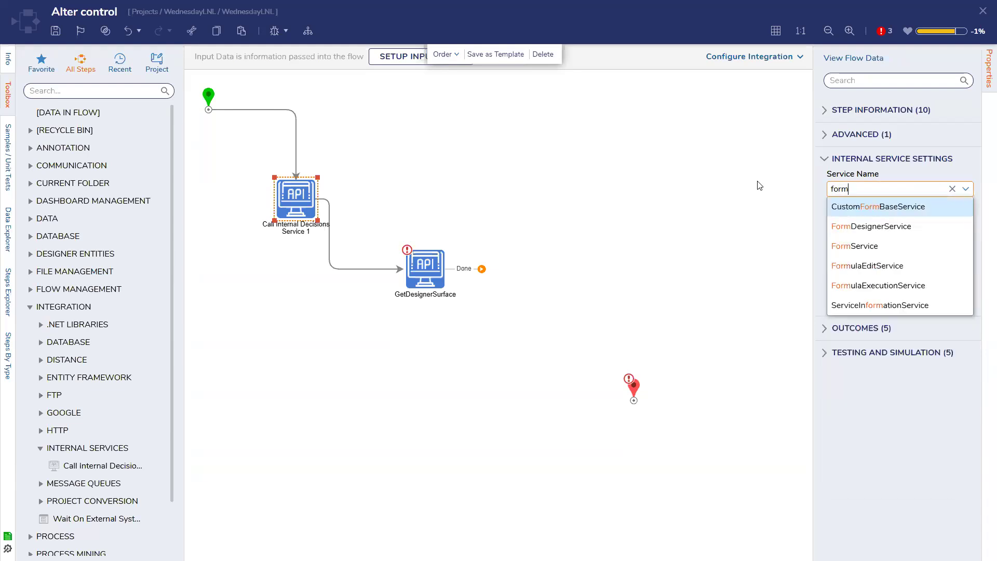
click(855, 244)
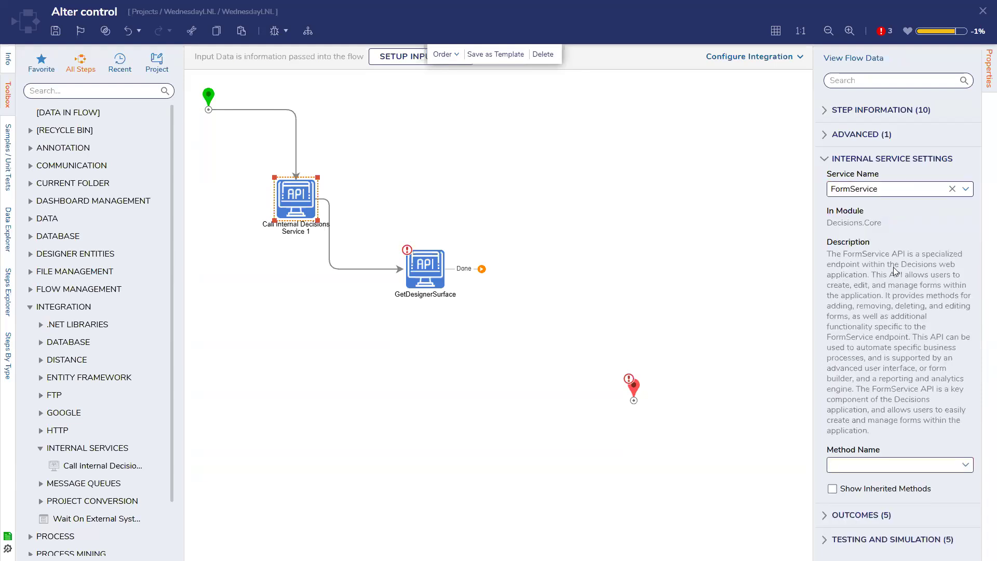
- Examine the FormService methods available for the step before GetDesignerSurface
click(965, 464)
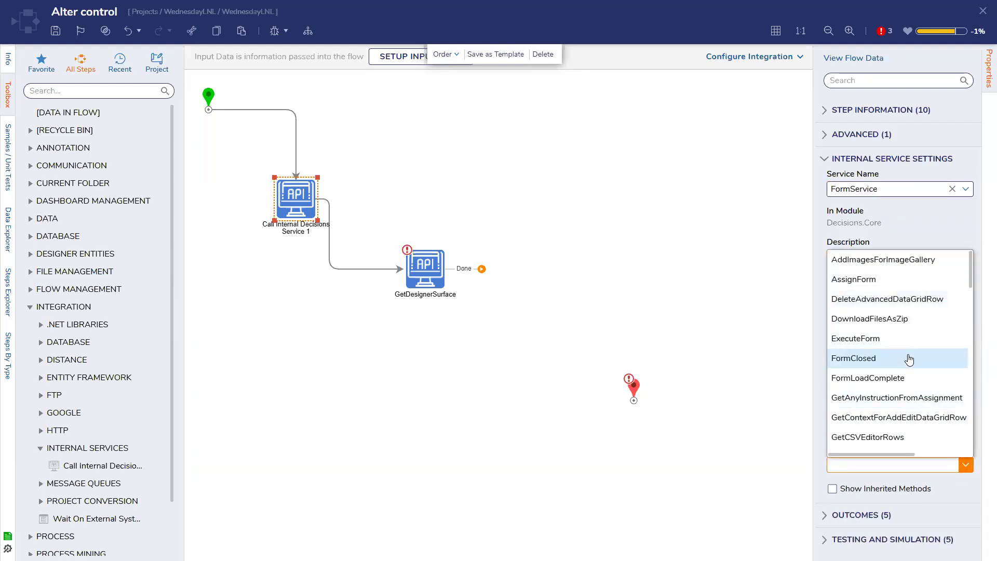
scroll(904, 340, down, 2)
scroll(903, 340, down, 15)
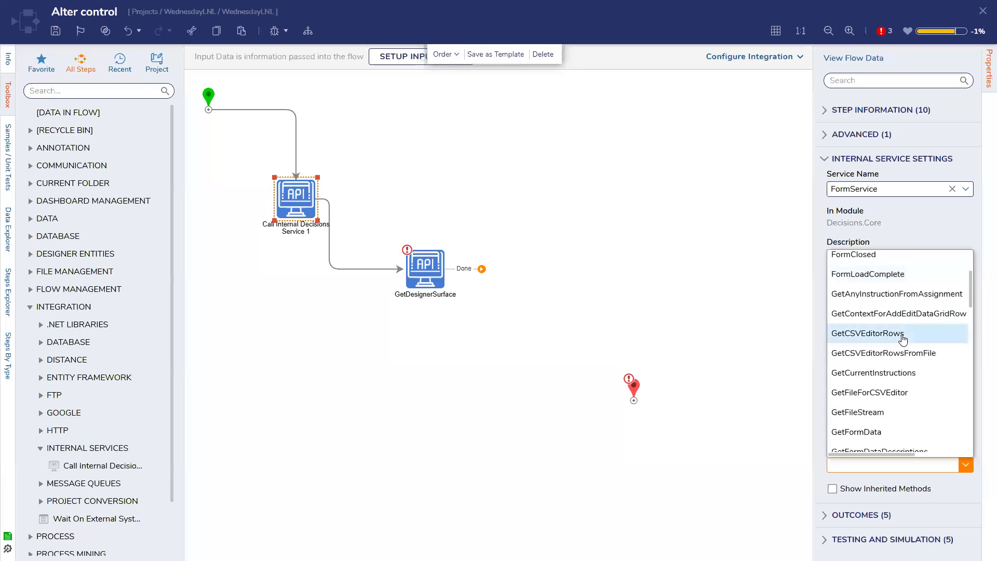
scroll(902, 344, down, 4)
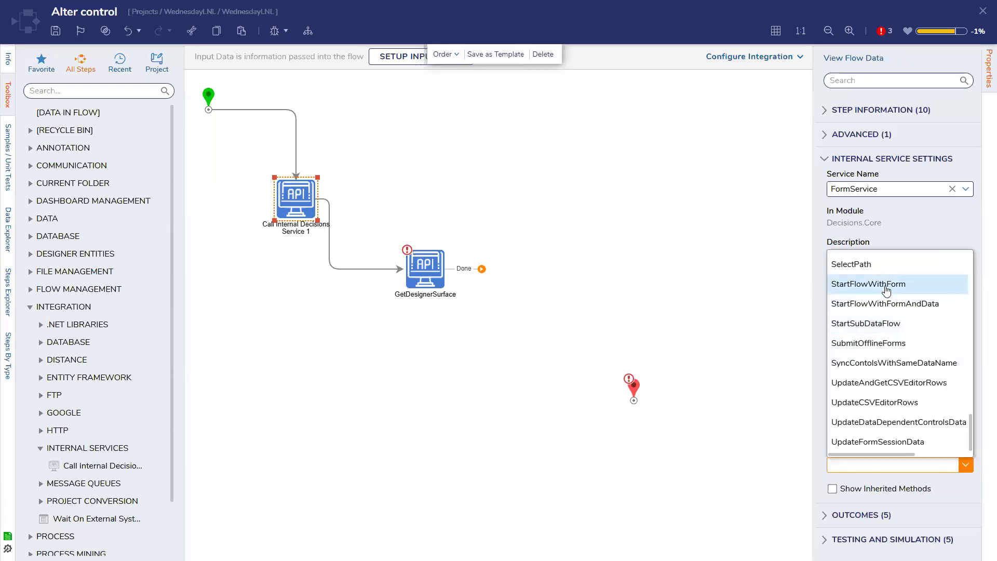
scroll(886, 290, up, 1)
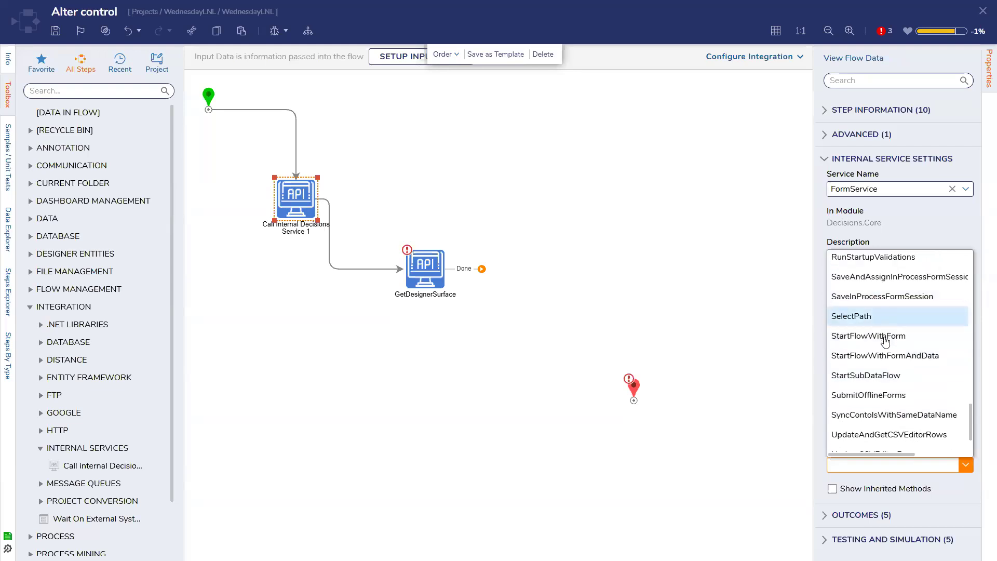
scroll(896, 361, down, 1)
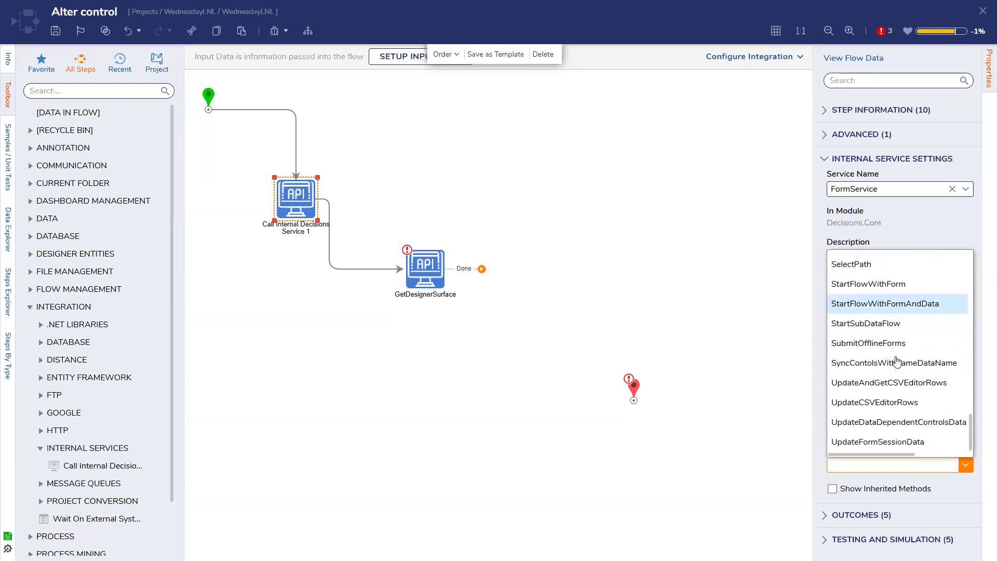
scroll(897, 361, up, 15)
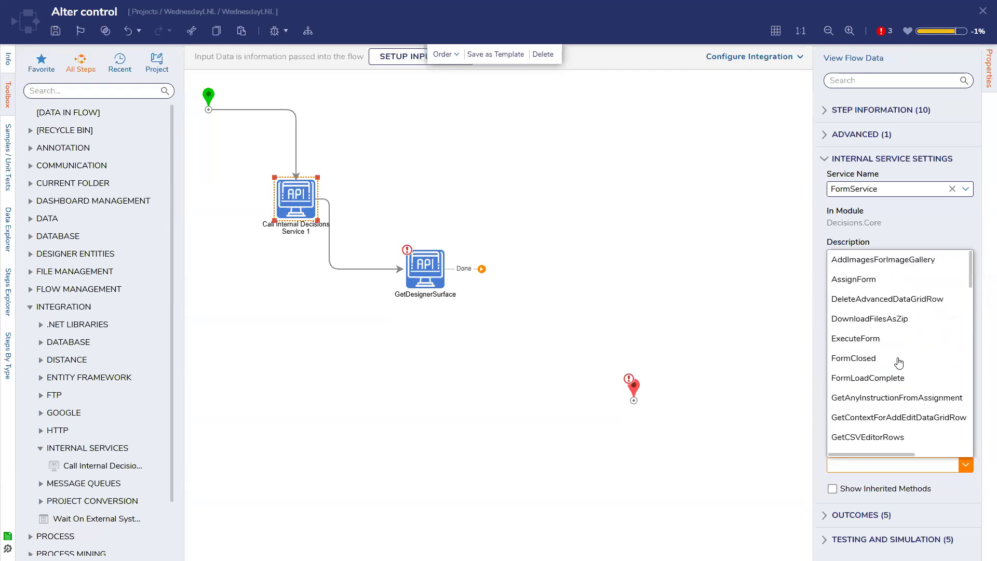
- Change the service name of the step before GetDesignerSurface to CommonDesignerService and list its available methods
click(880, 206)
click(953, 189)
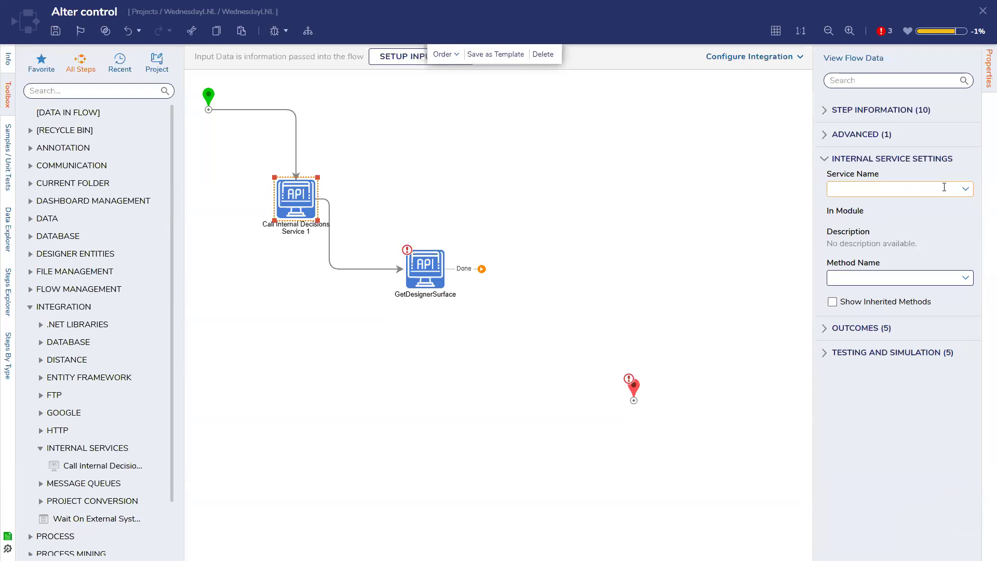
text(designer)
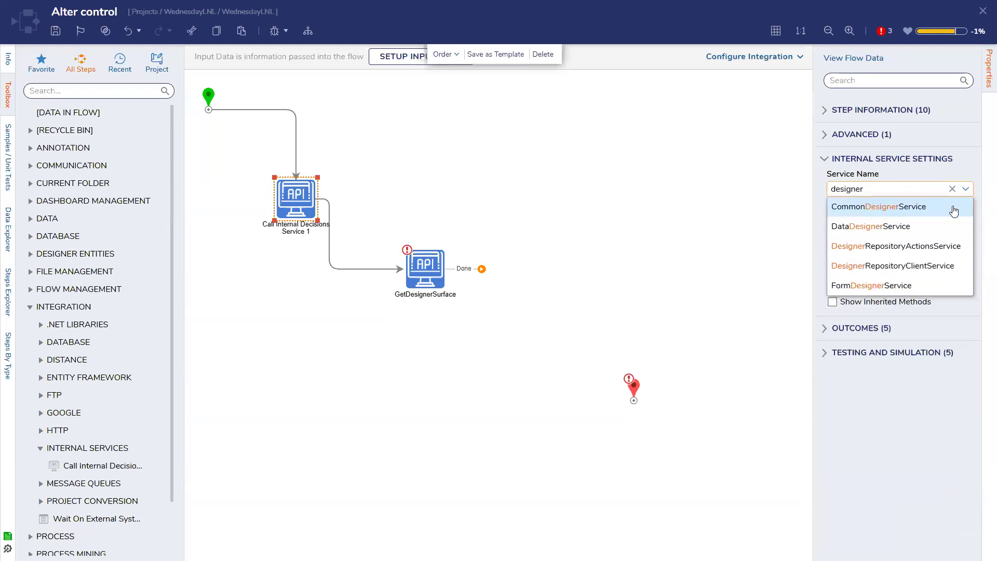
click(906, 208)
click(964, 278)
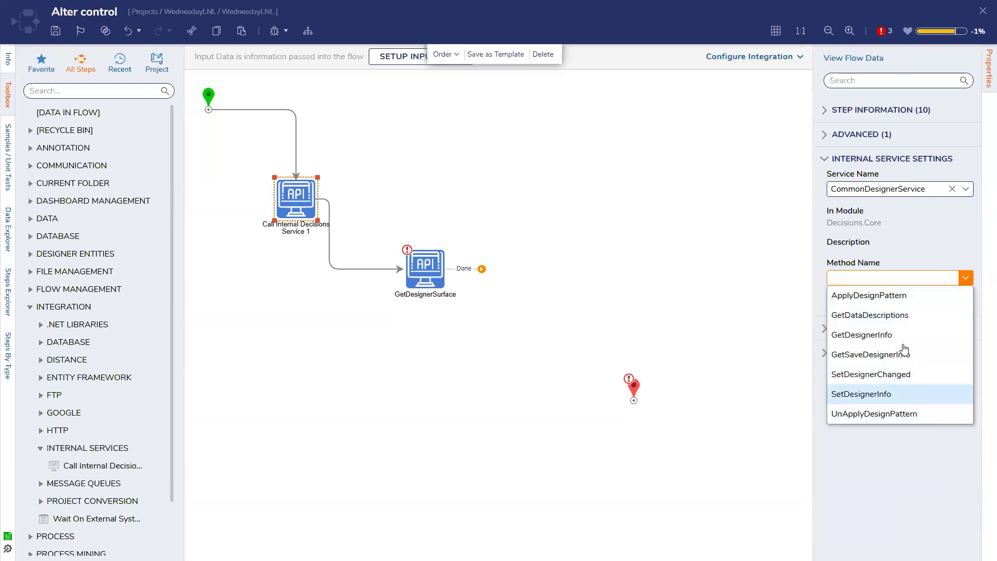
- Set the step before GetDesignerSurface to FormulaEditService with the StartSession method, and check the mapping options for its formula Id input
click(952, 189)
click(966, 190)
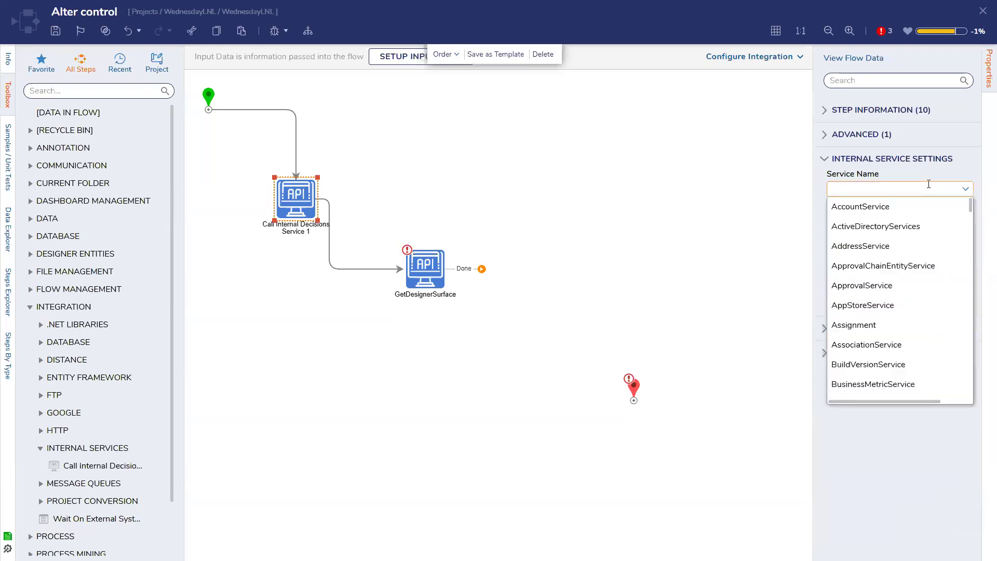
text(form)
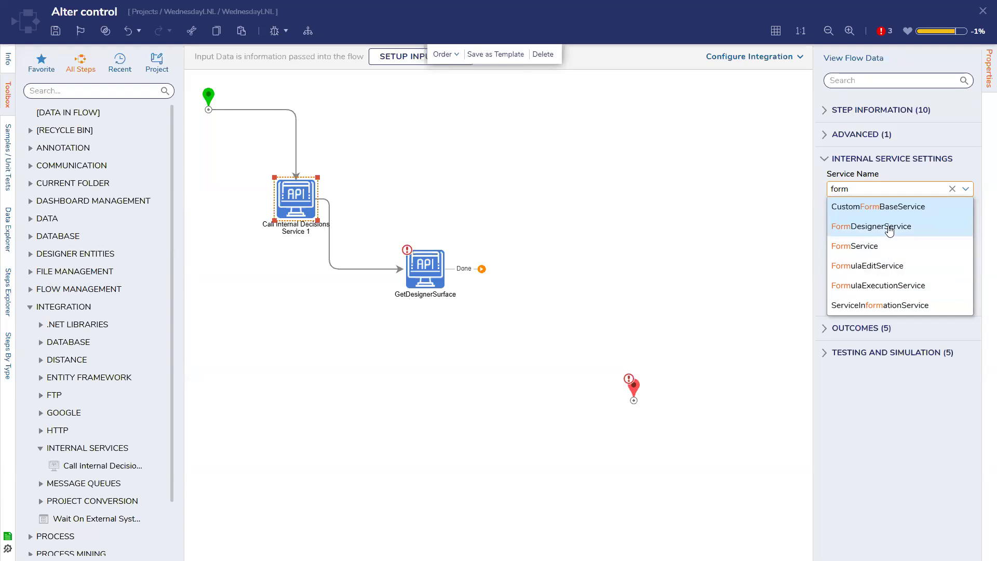
click(889, 269)
click(964, 279)
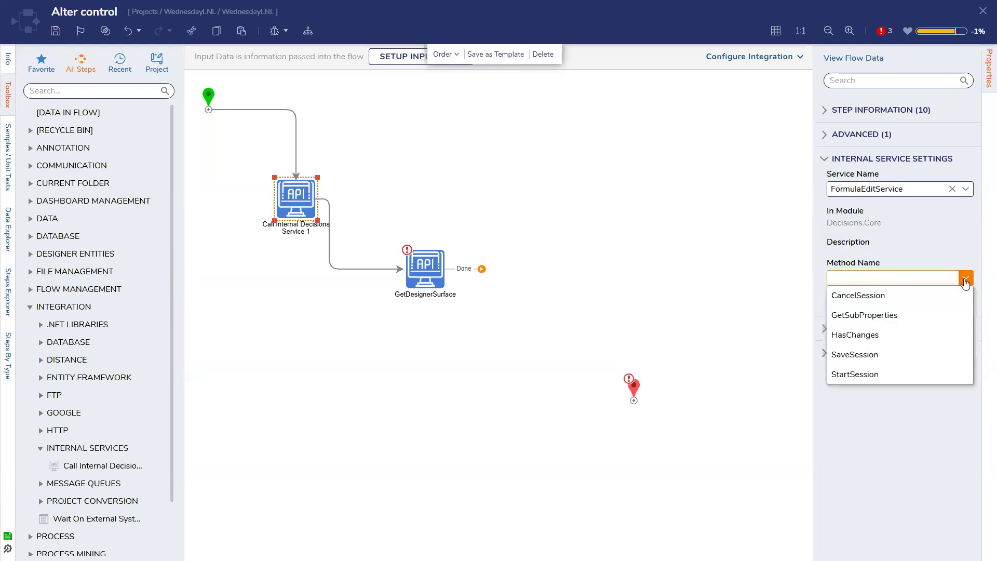
click(912, 376)
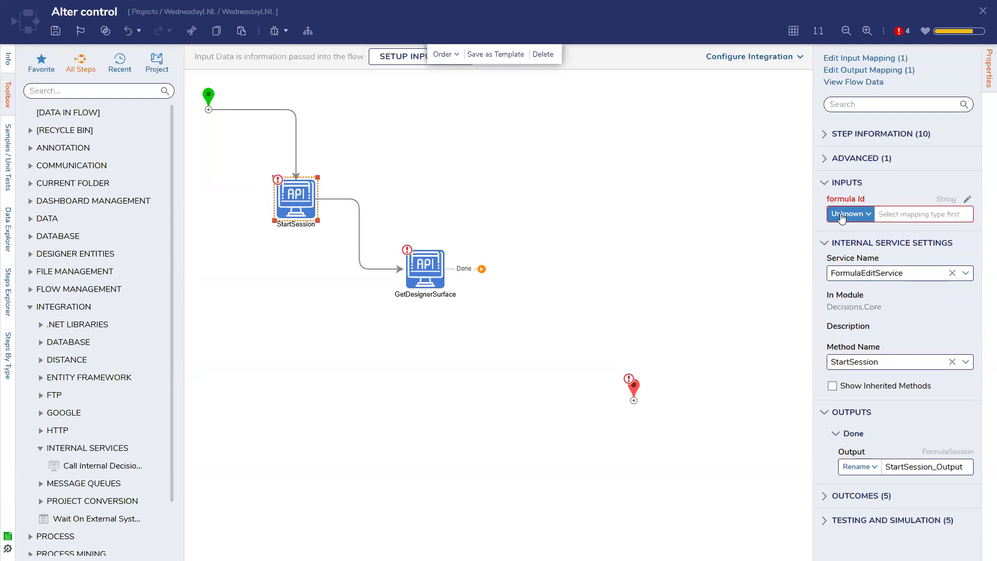
click(849, 217)
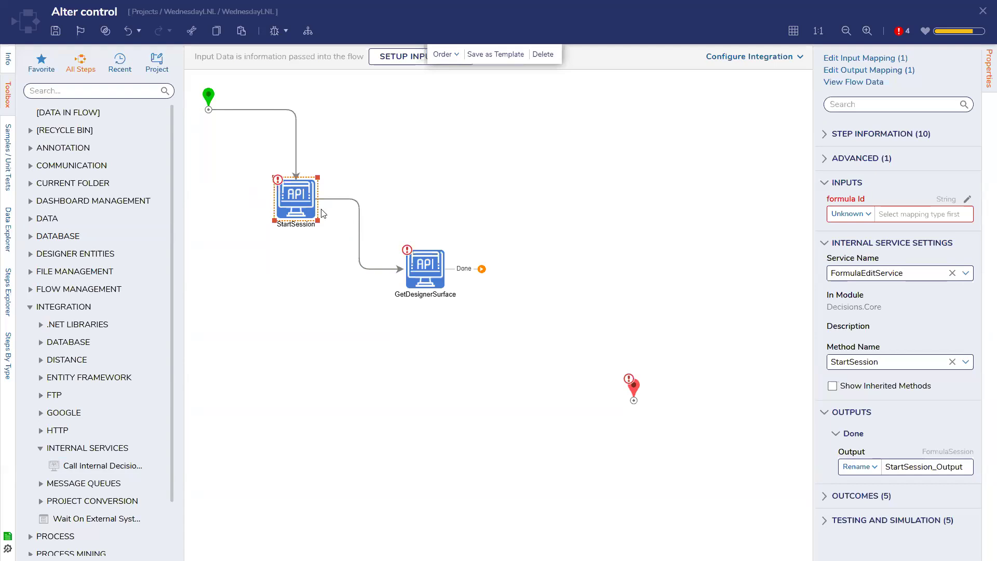
- Examine the FormDesignerService methods available for the GetDesignerSurface step, leaving its selected method in place
click(436, 263)
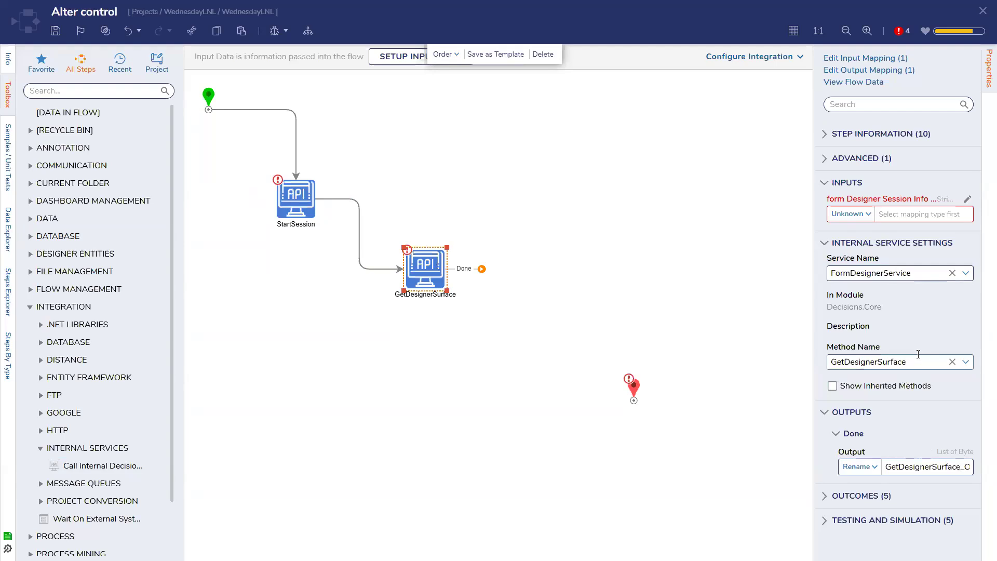
click(964, 363)
scroll(927, 335, down, 5)
scroll(927, 335, down, 15)
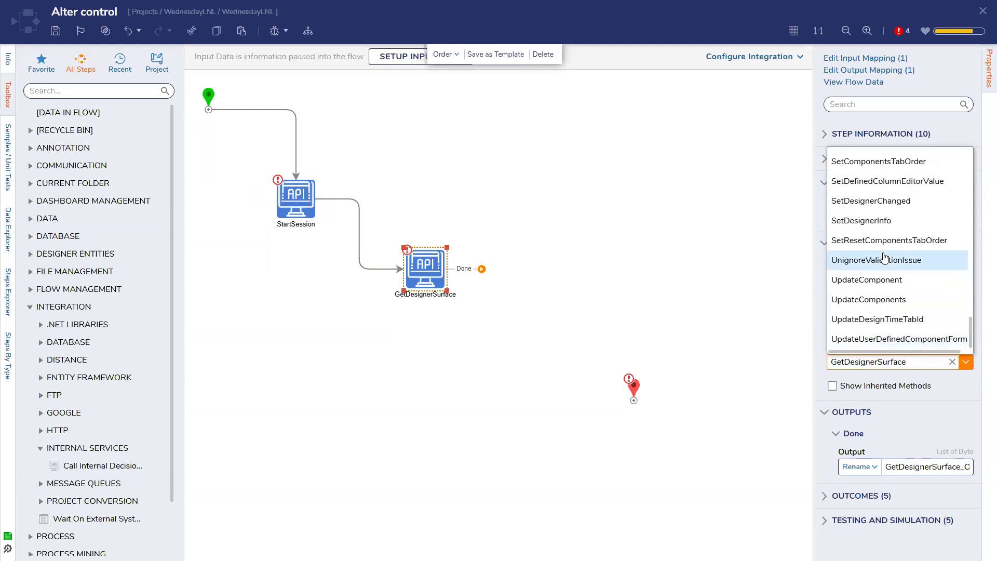
scroll(884, 257, up, 10)
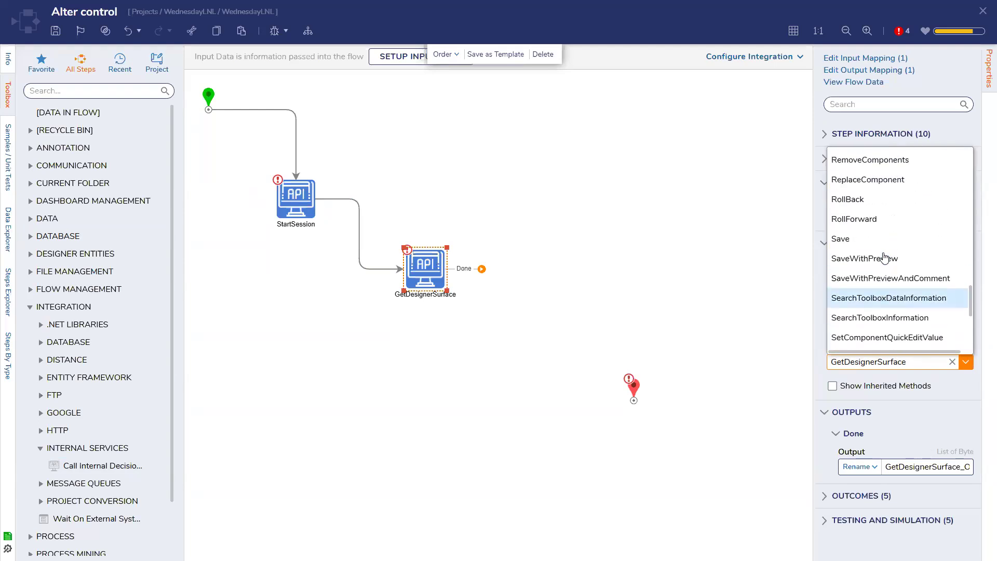
scroll(885, 257, up, 4)
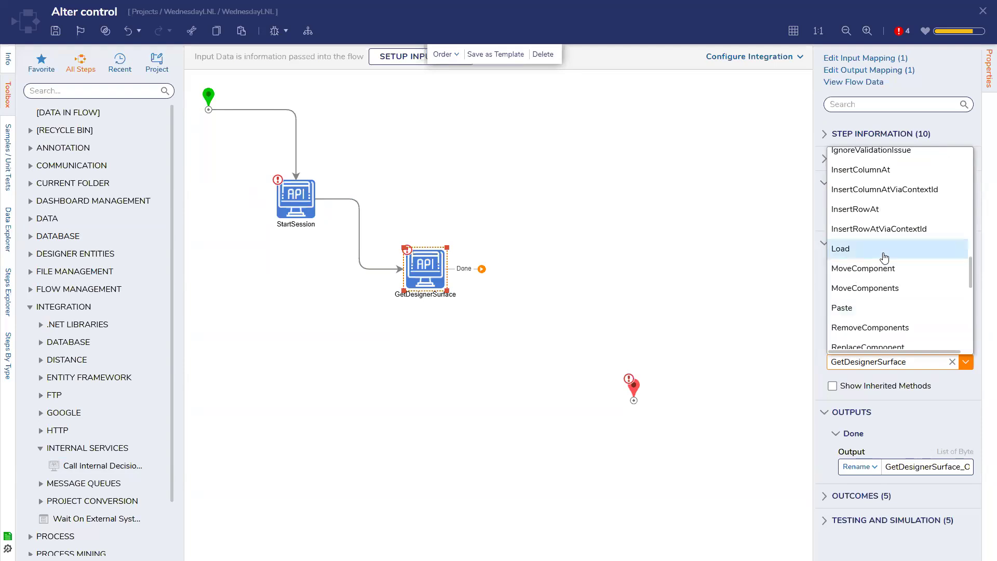
scroll(884, 257, up, 8)
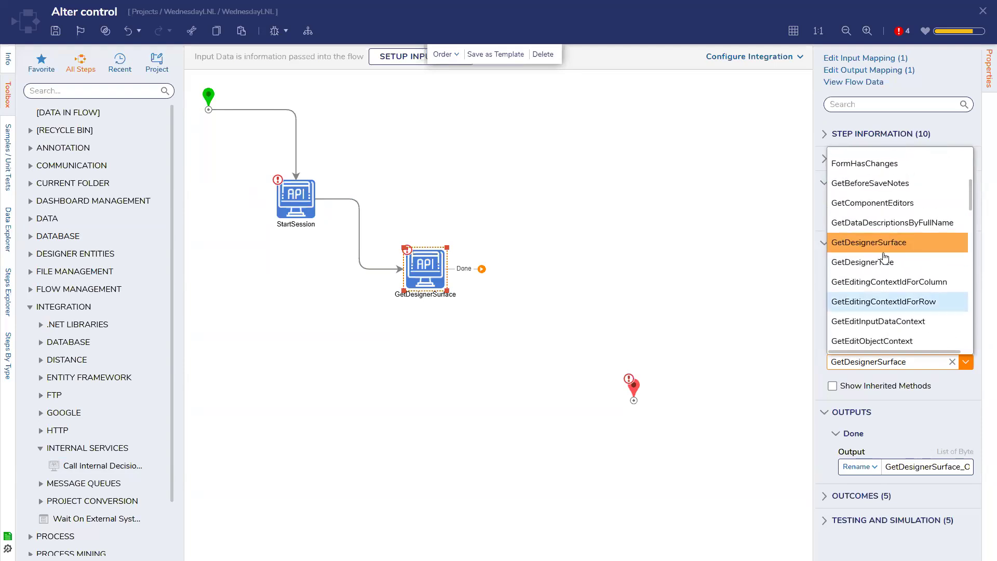
scroll(884, 257, down, 3)
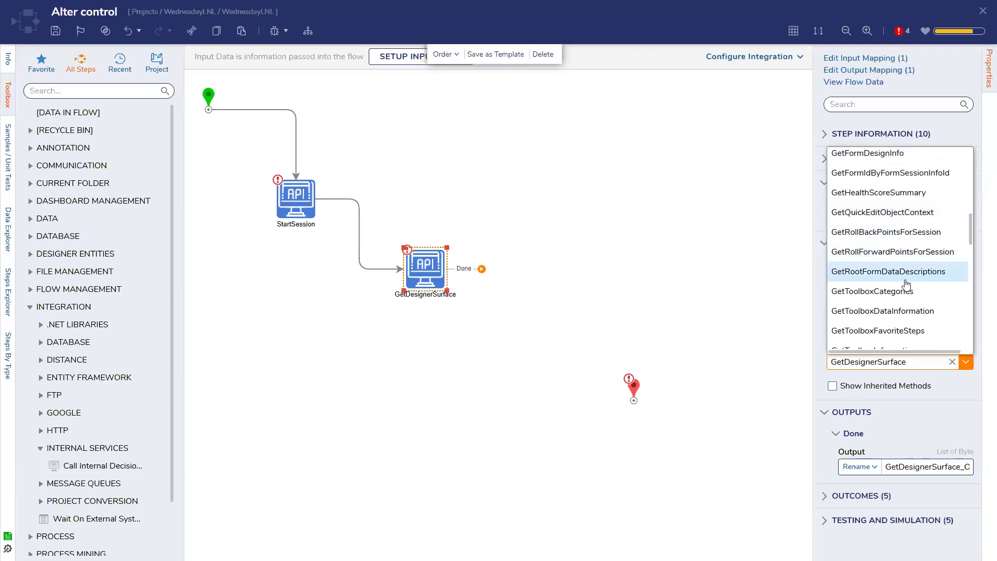
scroll(906, 284, up, 3)
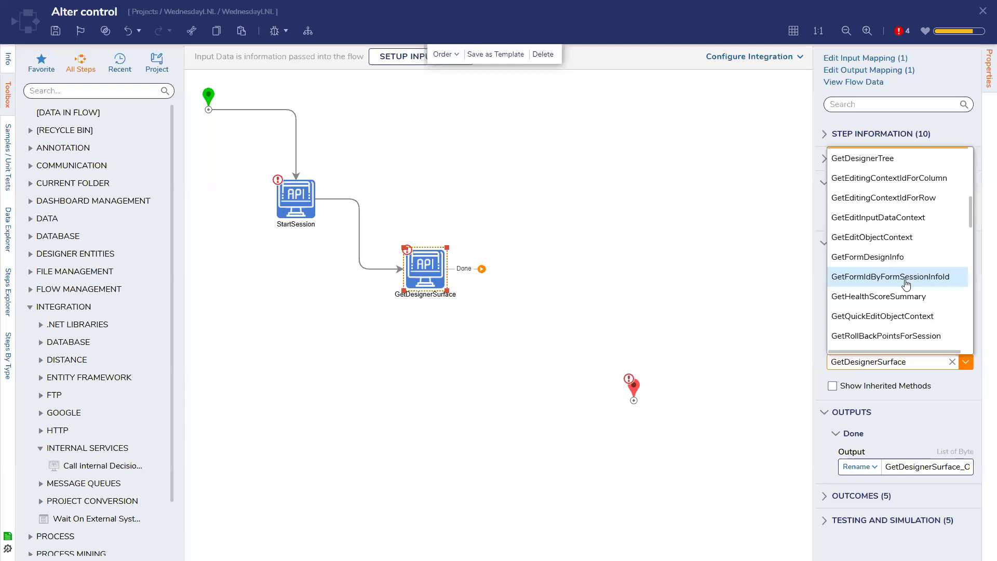
scroll(904, 218, up, 2)
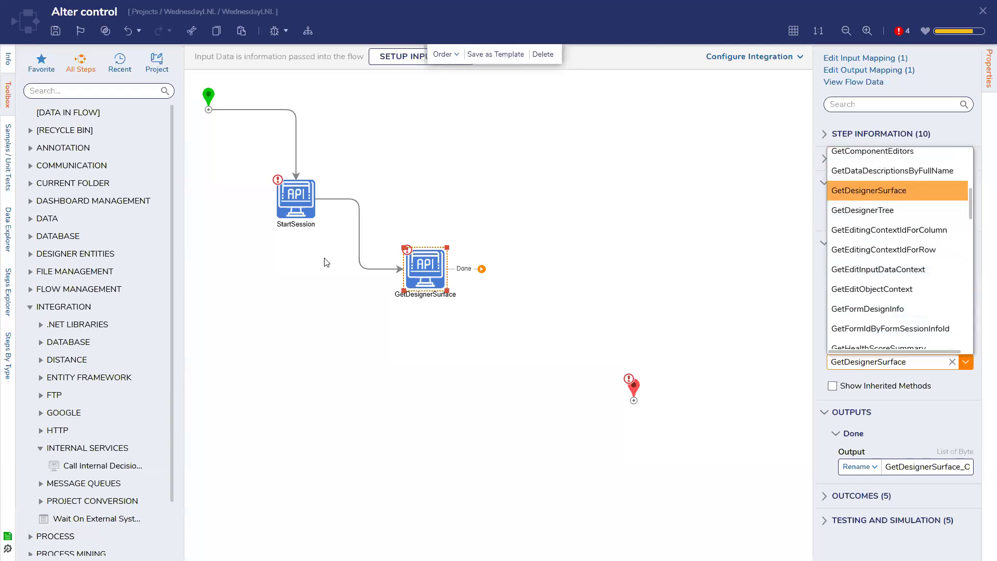
click(491, 276)
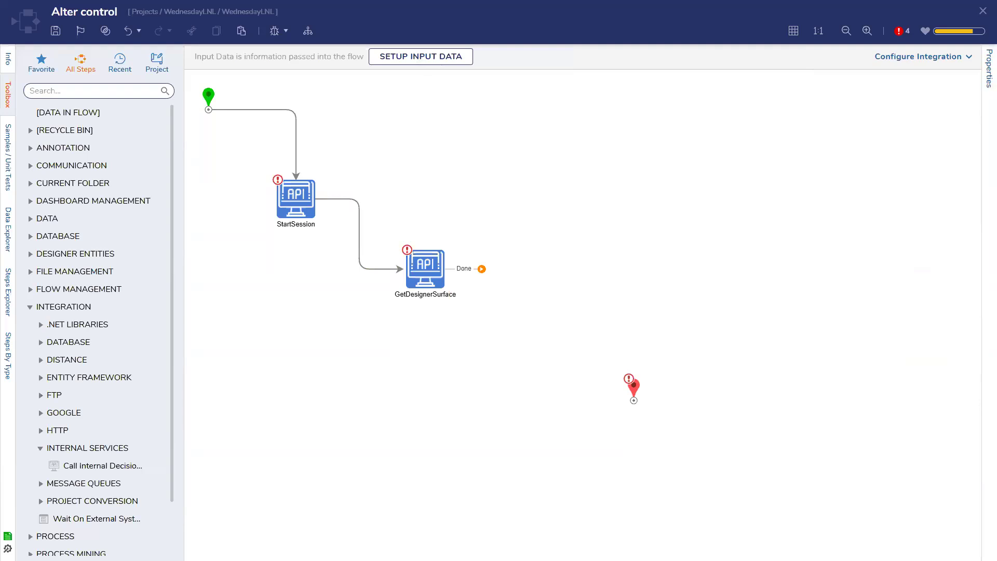
- Delete the GetDesignerSurface and StartSession steps from the Alter control flow
click(424, 266)
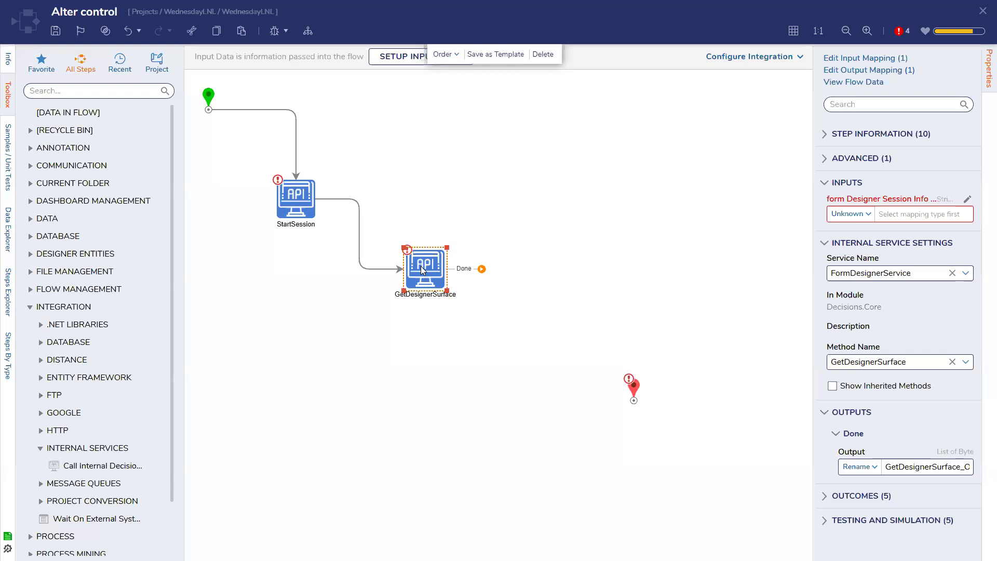
click(295, 204)
click(429, 266)
key(Delete)
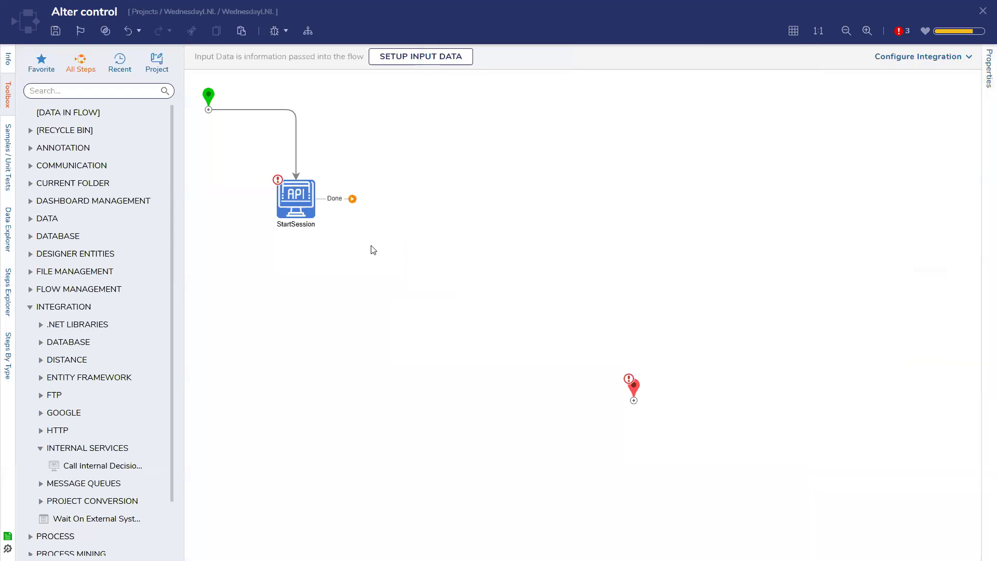
click(284, 204)
key(Delete)
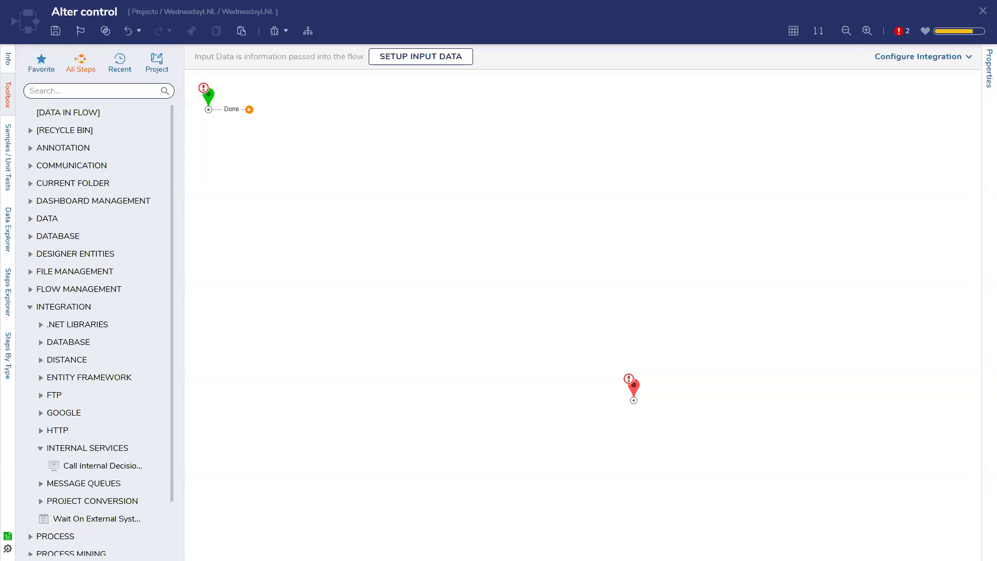
- Connect the start step's Done outcome directly to the end step, then save and close the Alter control flow
drag(249, 110, 641, 406)
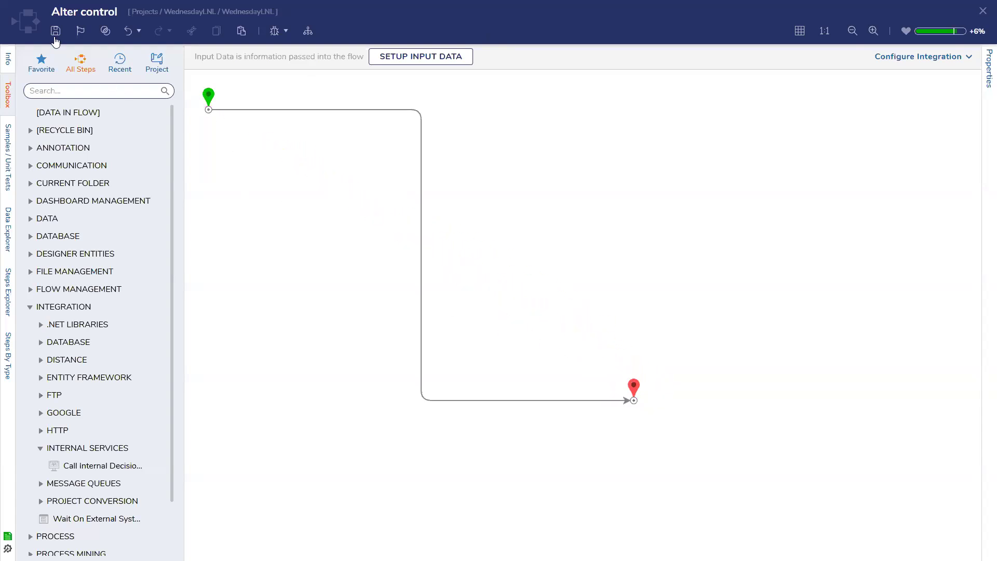
key(ctrl+s)
click(646, 335)
click(983, 11)
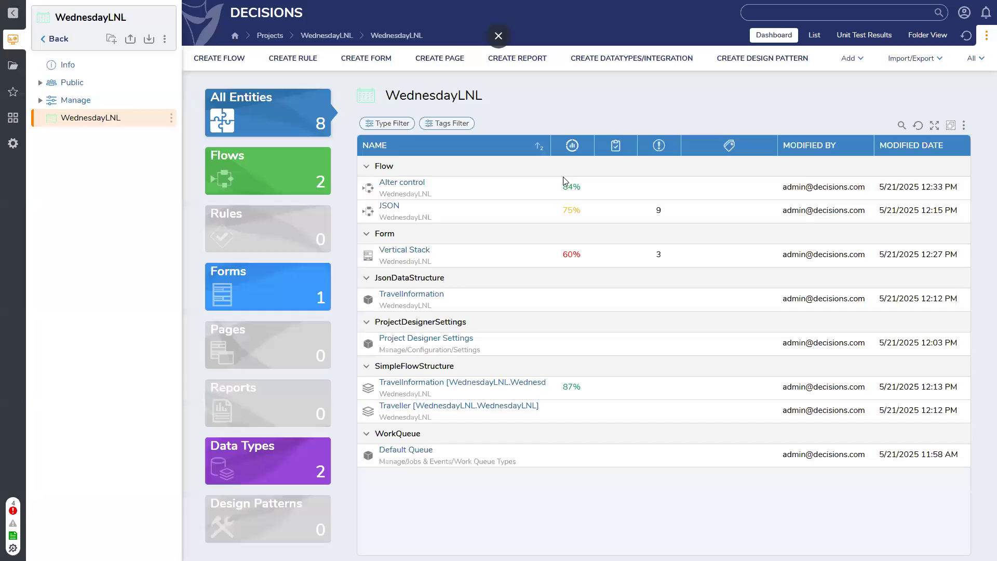
- Open the Vertical Stack form and select its drop-down list and number box together to review their shared properties
click(391, 249)
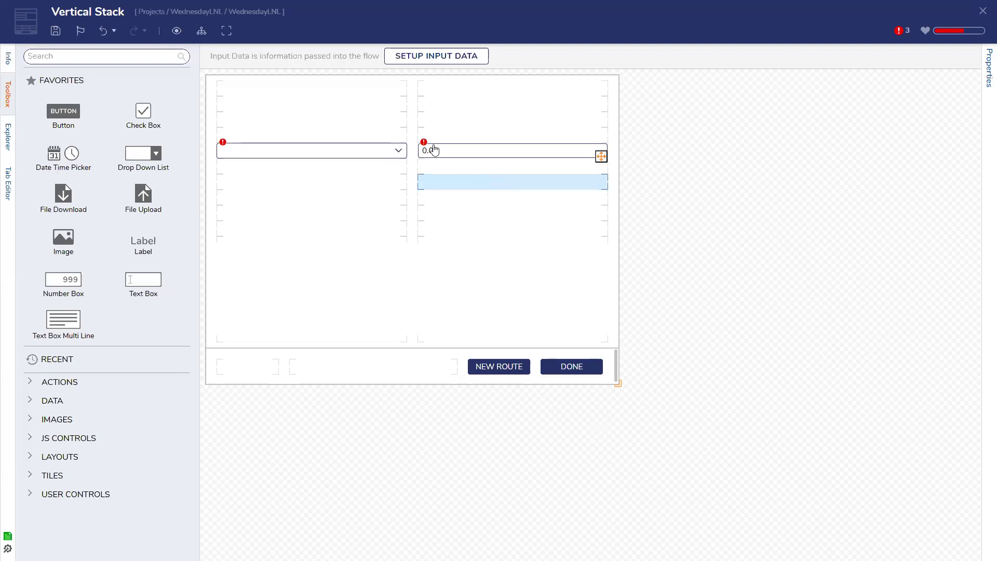
click(379, 150)
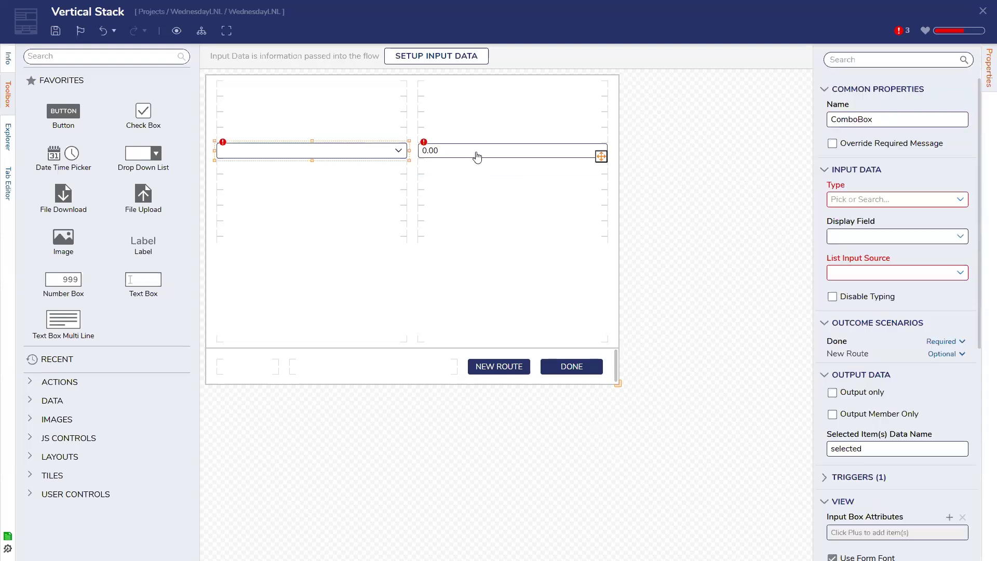
ctrl+click(477, 157)
scroll(857, 367, down, 2)
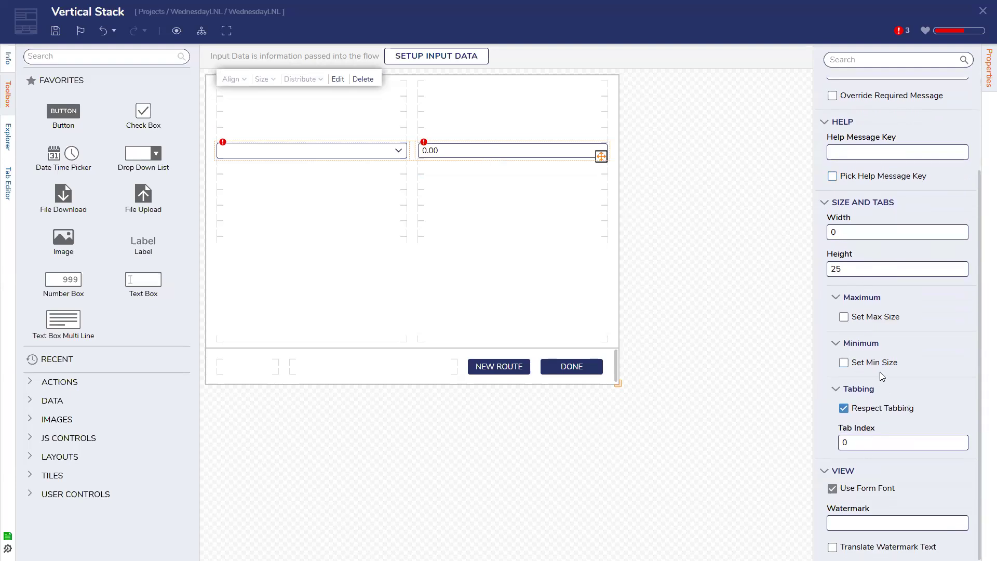
scroll(877, 358, up, 4)
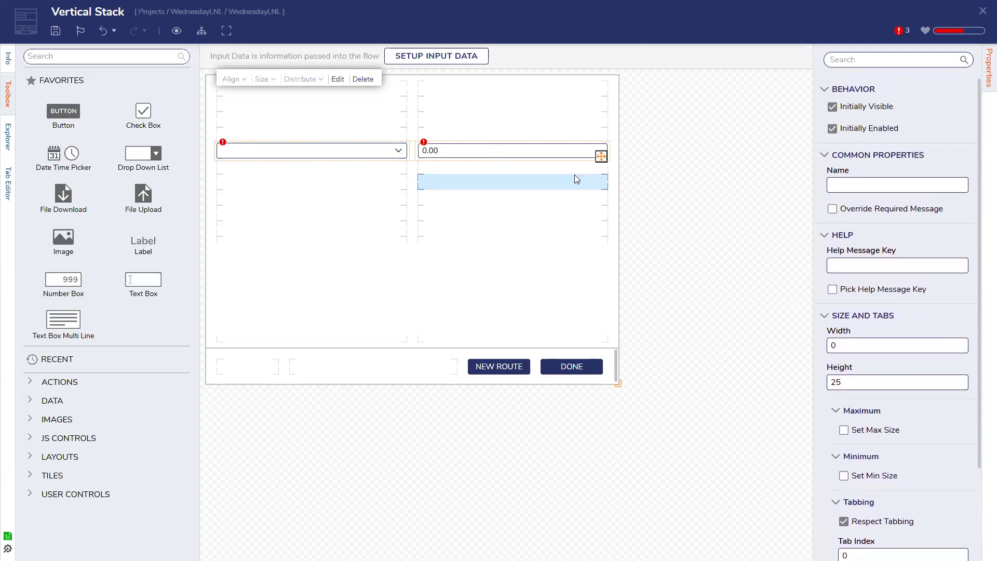
- Deselect the two controls and save the Vertical Stack form
click(620, 177)
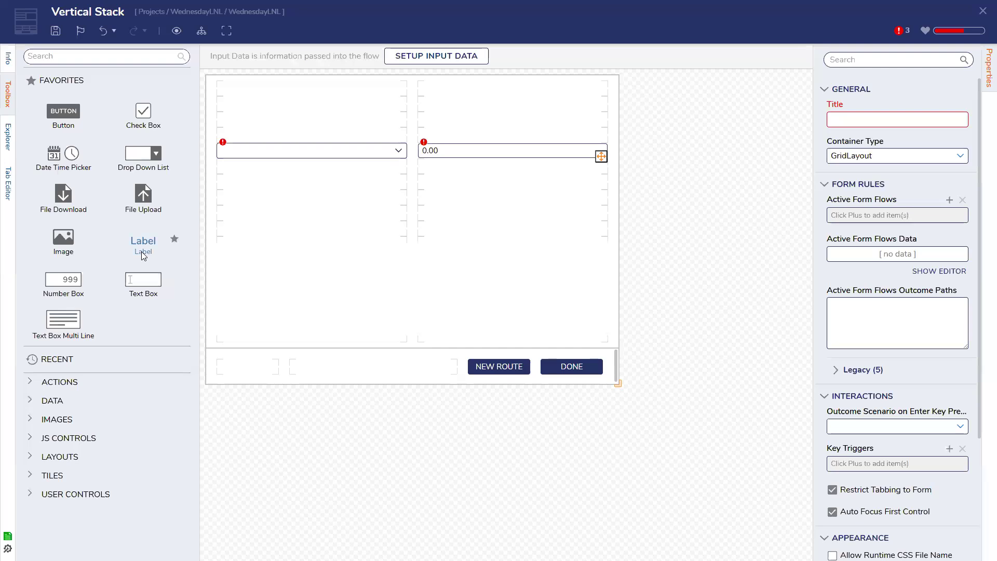
click(55, 30)
click(628, 338)
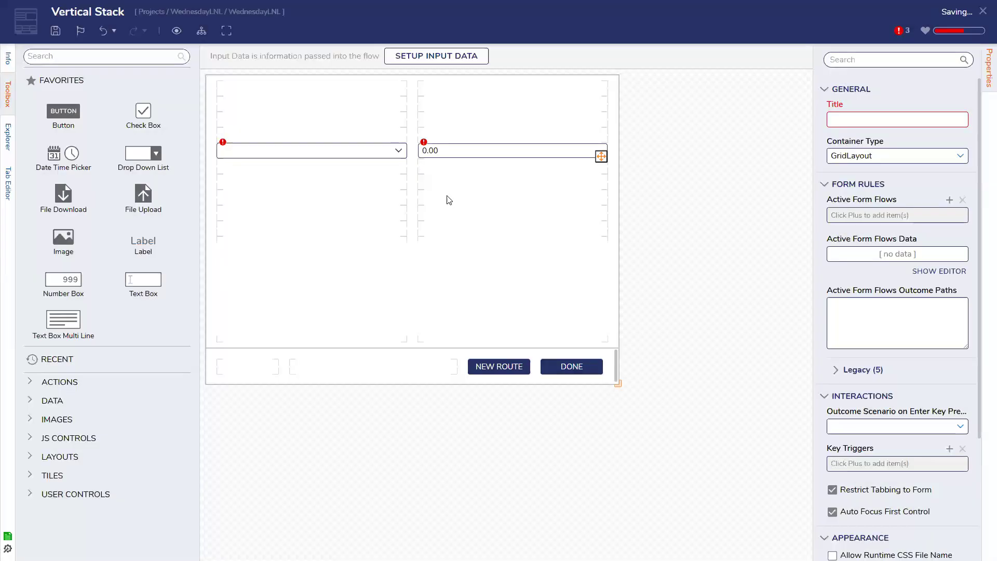